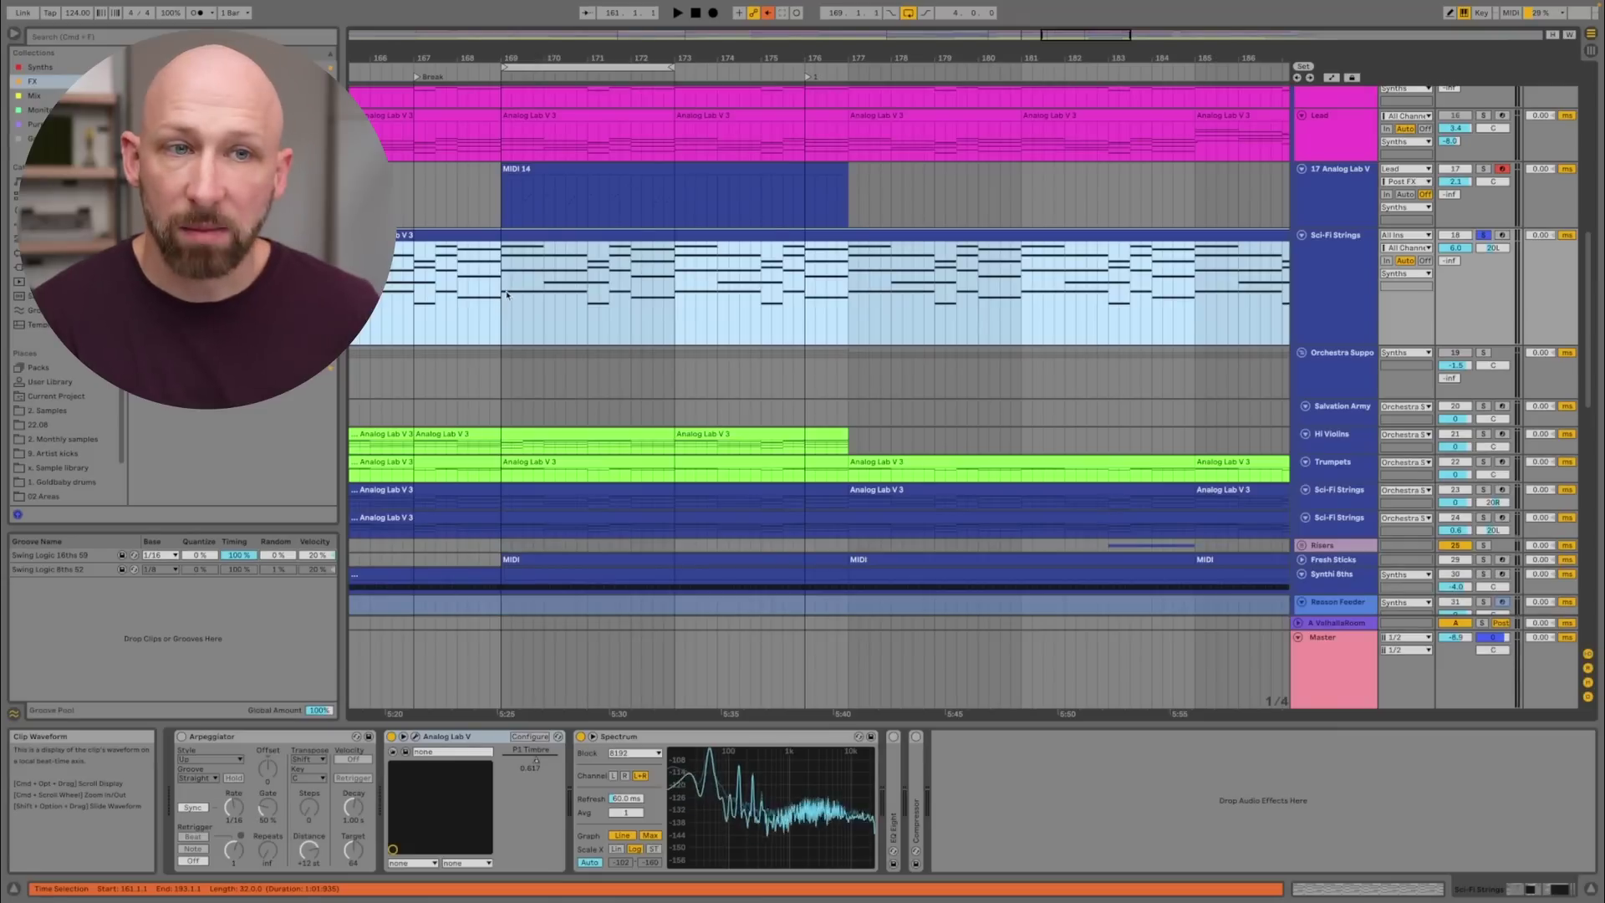
Select bars 169 to 173 of the Sci-Fi Strings clip and start playback of the loop
{"action": "left_click", "coordinate": [508, 294]}
{"action": "left_click", "coordinate": [536, 271]}
{"action": "key", "text": "space"}
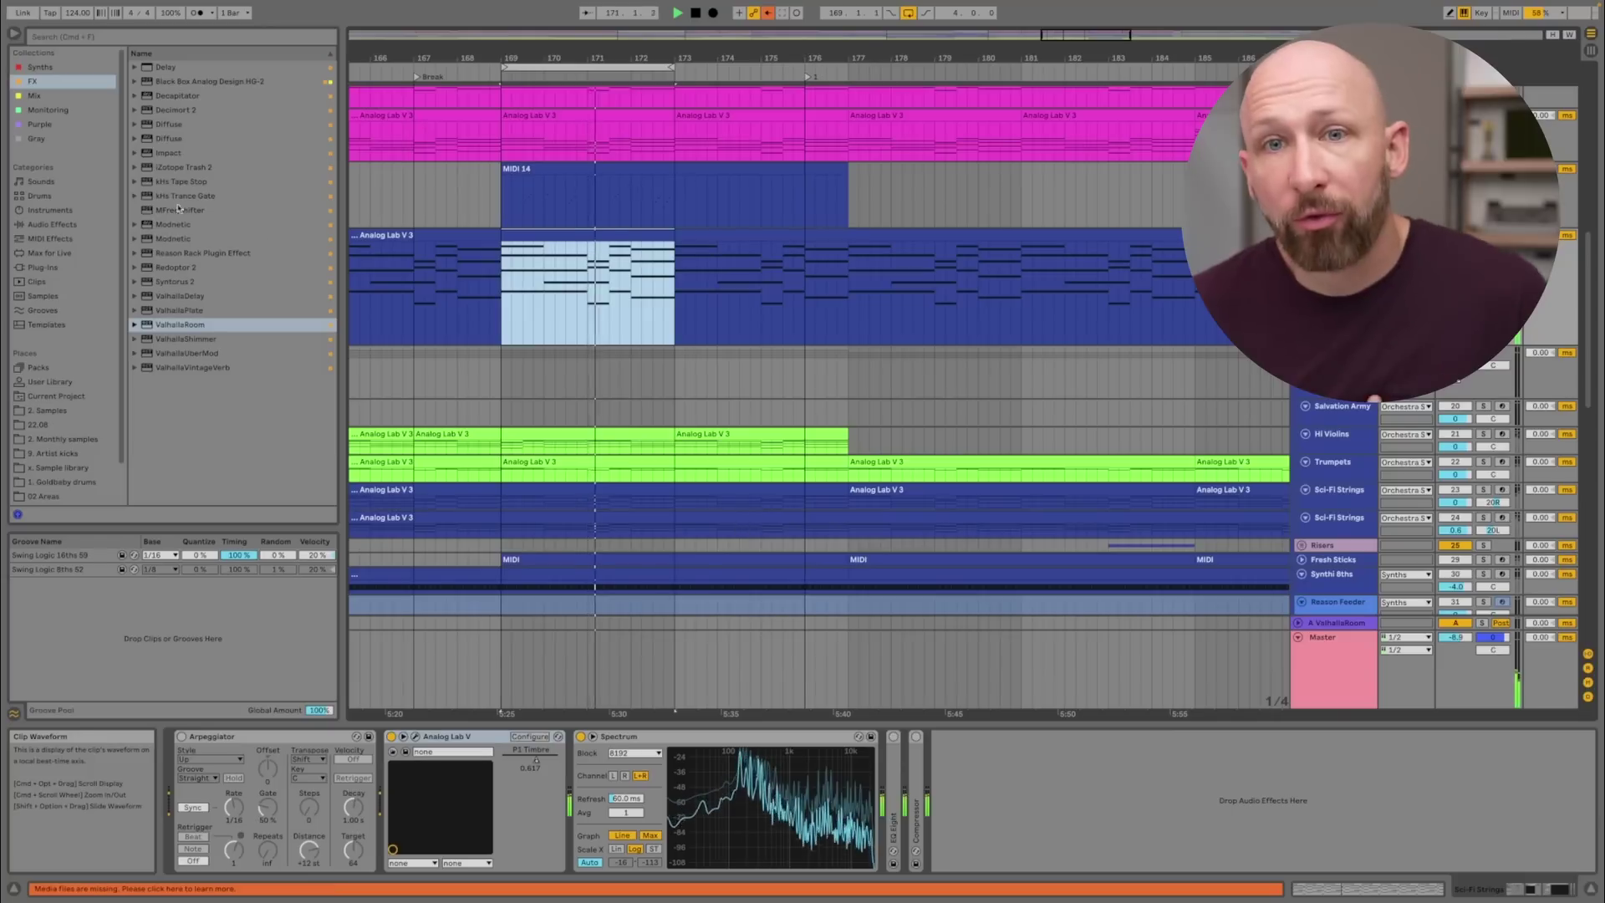
Add the Auto Filter audio effect to the Sci-Fi Strings track directly after Analog Lab V
{"action": "left_click", "coordinate": [47, 227]}
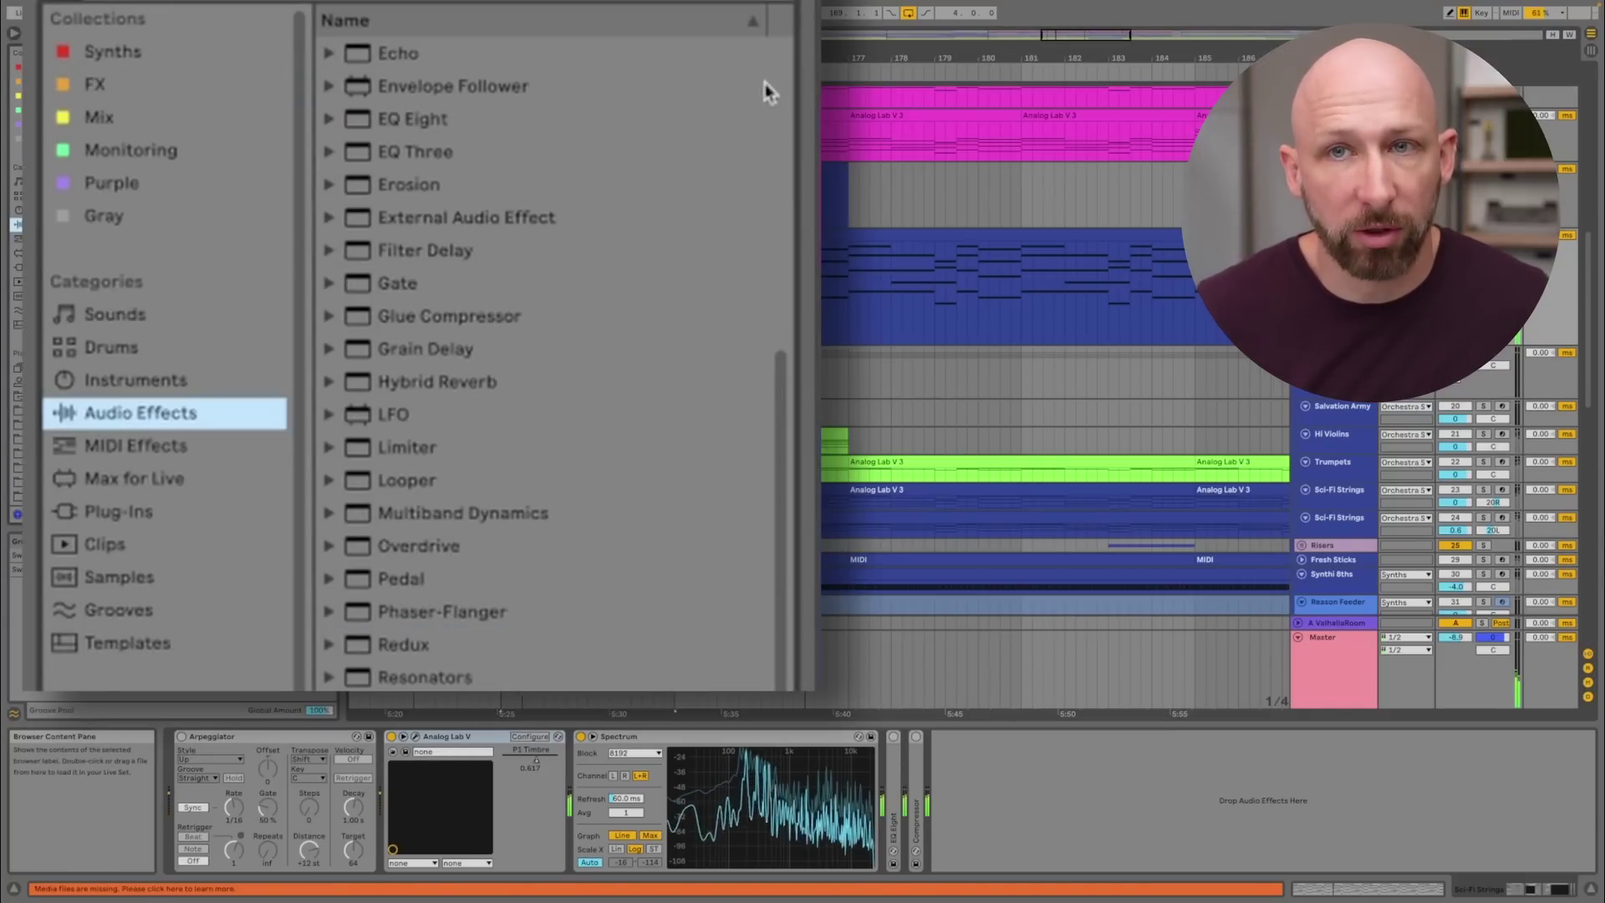
{"action": "scroll", "coordinate": [769, 88], "scroll_direction": "up", "scroll_amount": 5}
{"action": "left_click_drag", "start_coordinate": [385, 155], "coordinate": [659, 541]}
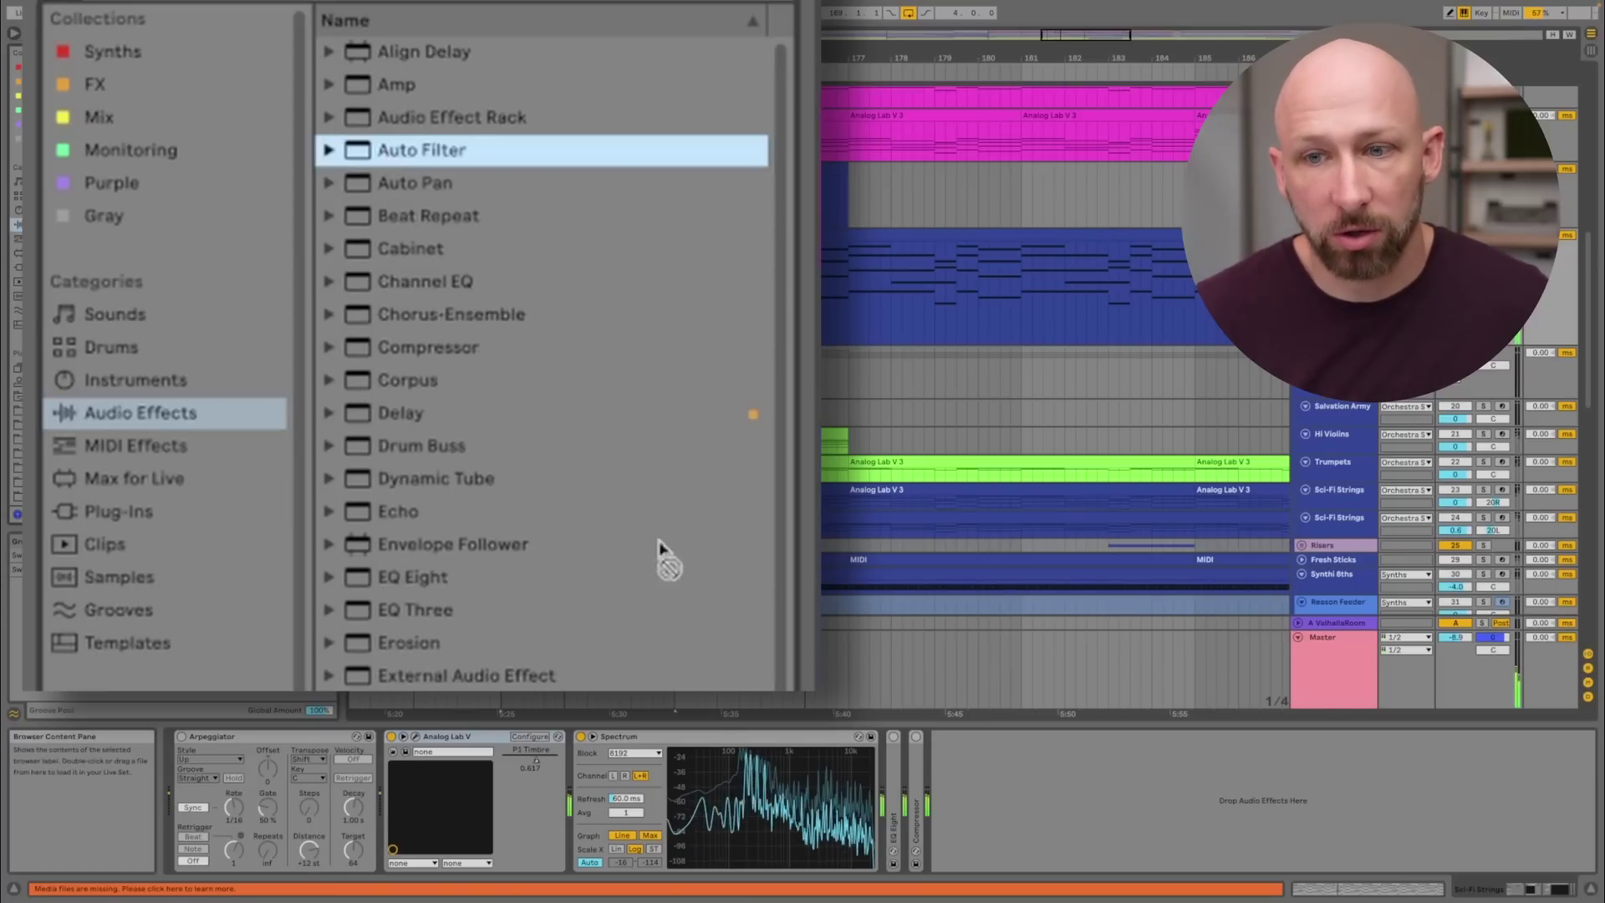
Adjust the Auto Filter's low-pass cutoff to 373 Hz and its resonance to 28%
{"action": "left_click_drag", "start_coordinate": [793, 826], "coordinate": [790, 824]}
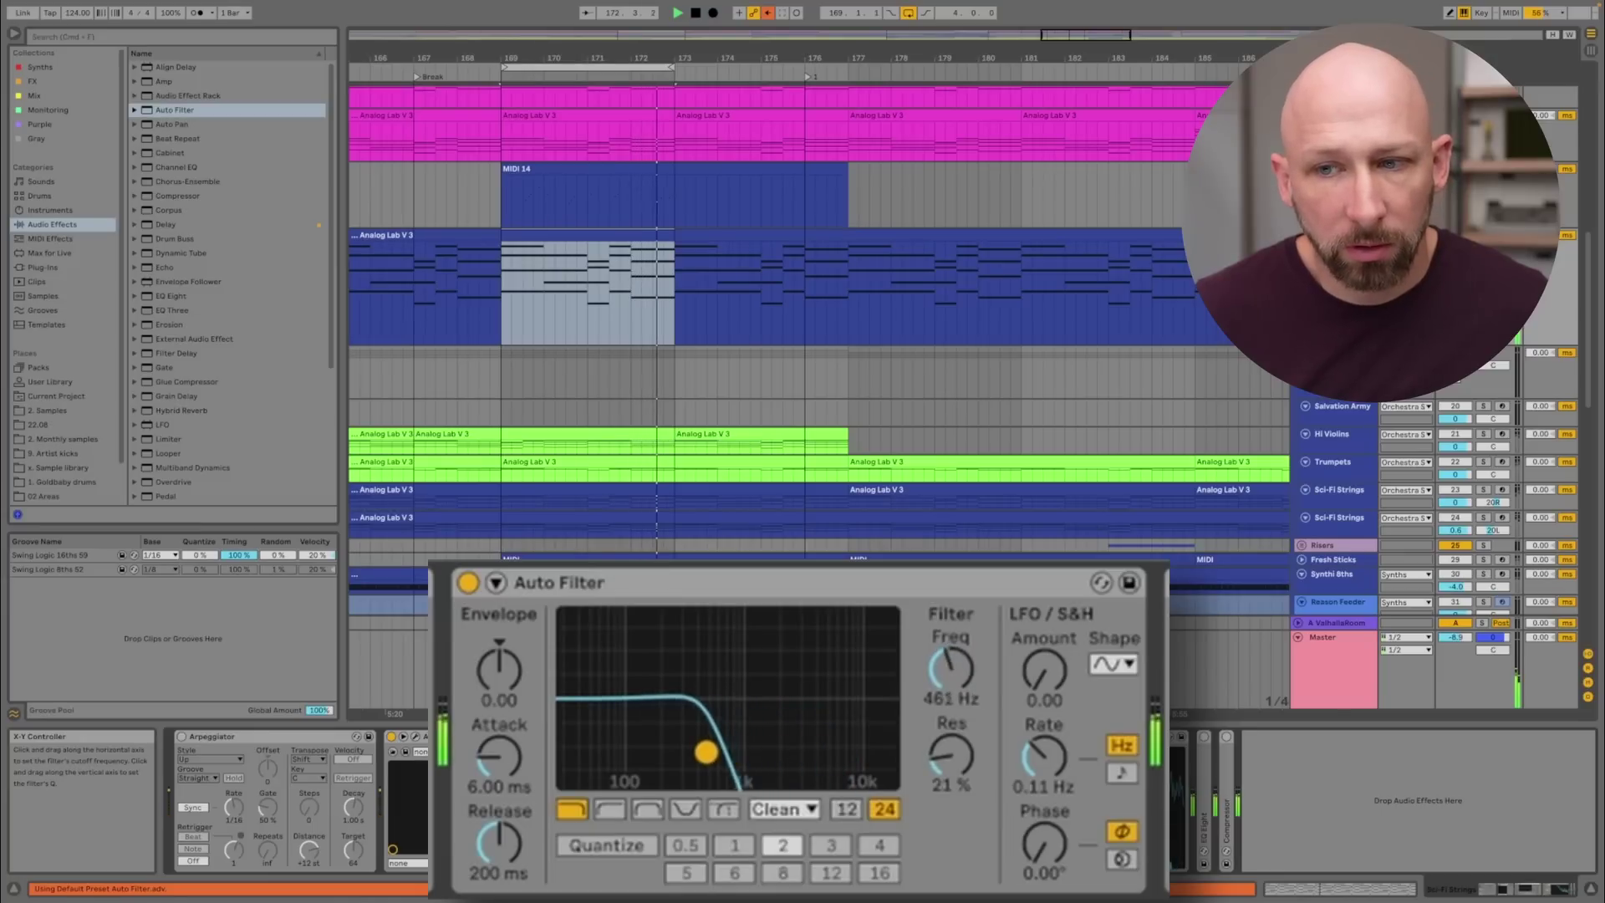
{"action": "left_click_drag", "start_coordinate": [707, 751], "coordinate": [679, 744]}
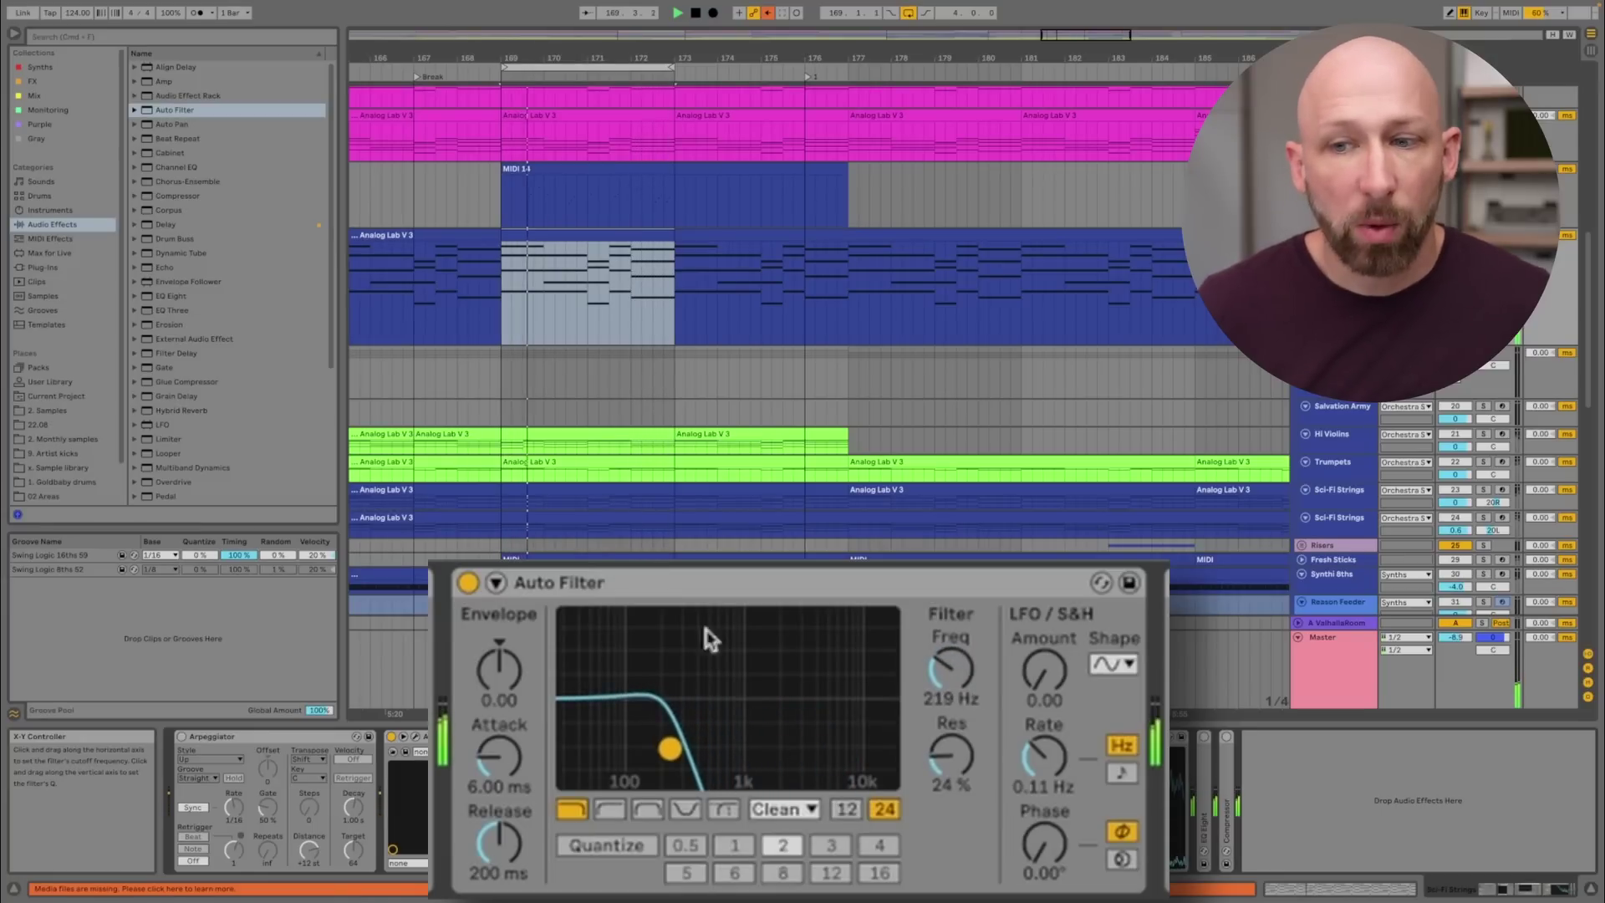
{"action": "mouse_move", "coordinate": [679, 759]}
{"action": "left_mouse_down"}
{"action": "mouse_move", "coordinate": [741, 736]}
{"action": "mouse_move", "coordinate": [702, 732]}
{"action": "mouse_move", "coordinate": [774, 731]}
{"action": "mouse_move", "coordinate": [695, 743]}
{"action": "left_mouse_up"}
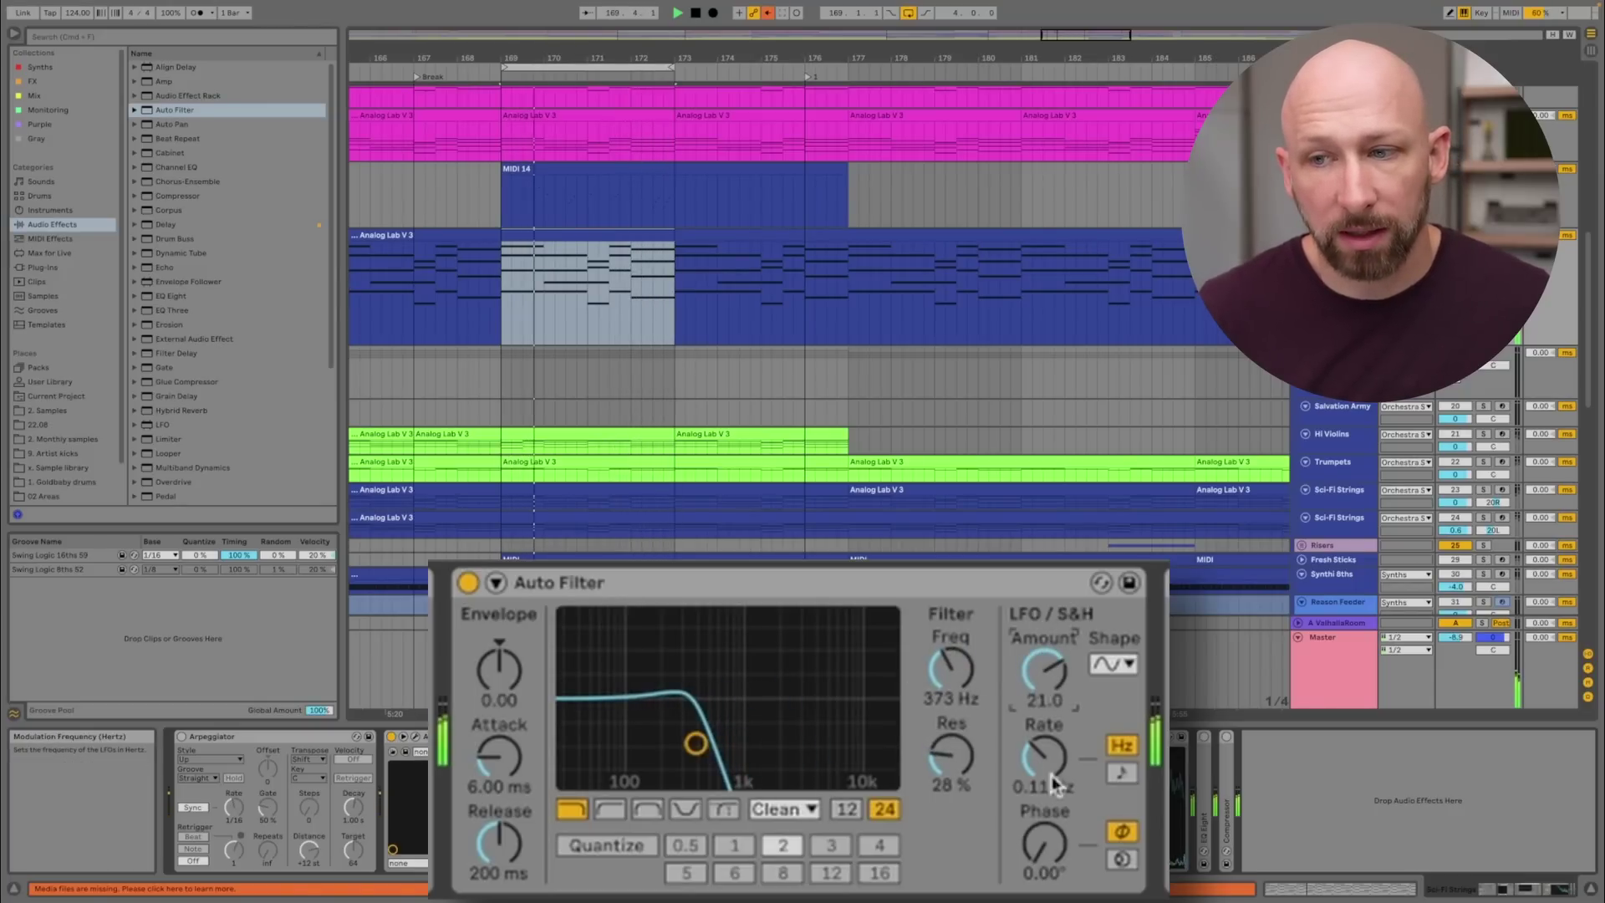
Sync the Auto Filter's LFO rate to the tempo at 1/8 and bring its modulation amount back to 0
{"action": "left_click", "coordinate": [1119, 776]}
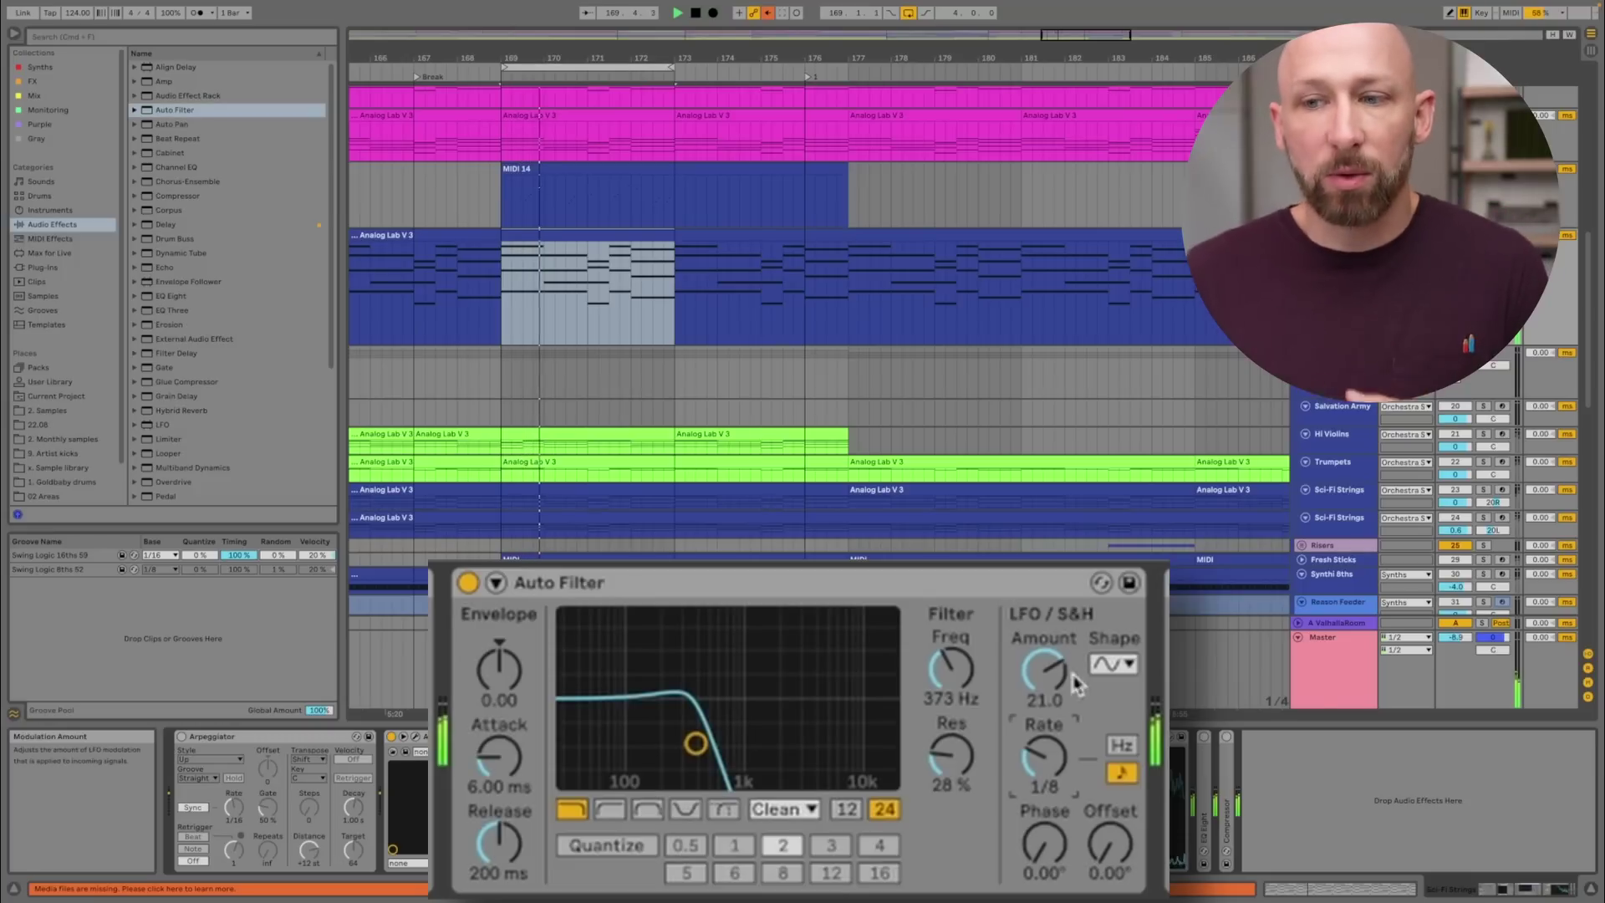
{"action": "left_click", "coordinate": [655, 585]}
{"action": "left_click", "coordinate": [1041, 672]}
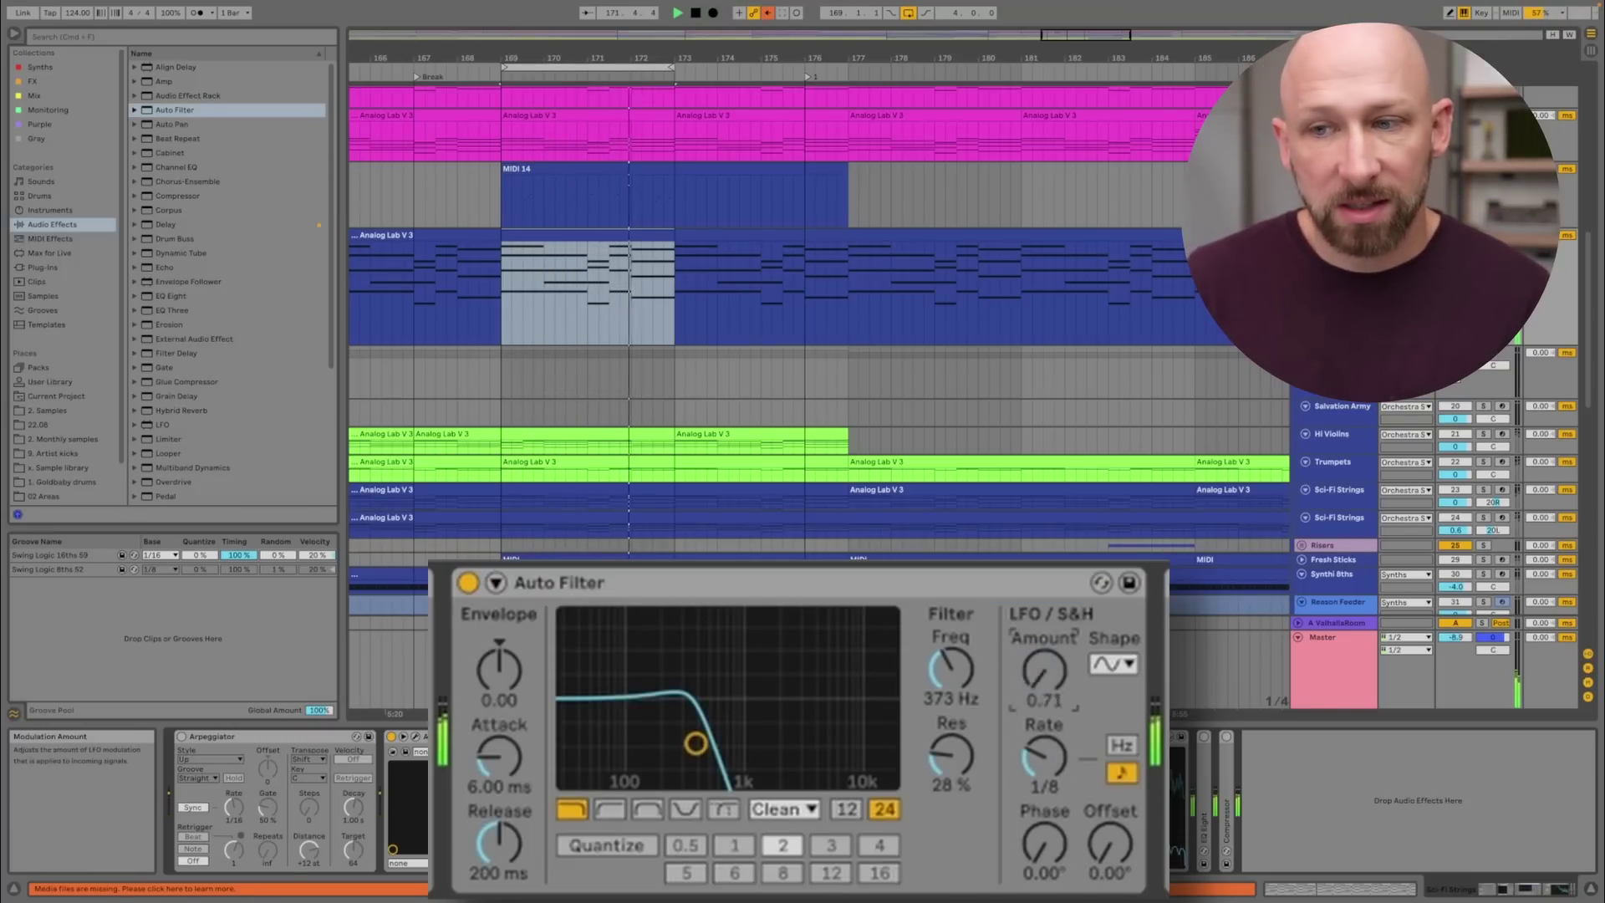
Add the Shaper modulation device directly after Auto Filter on the Sci-Fi Strings track
{"action": "scroll", "coordinate": [335, 374], "scroll_direction": "down", "scroll_amount": 3}
{"action": "scroll", "coordinate": [335, 374], "scroll_direction": "down", "scroll_amount": 3}
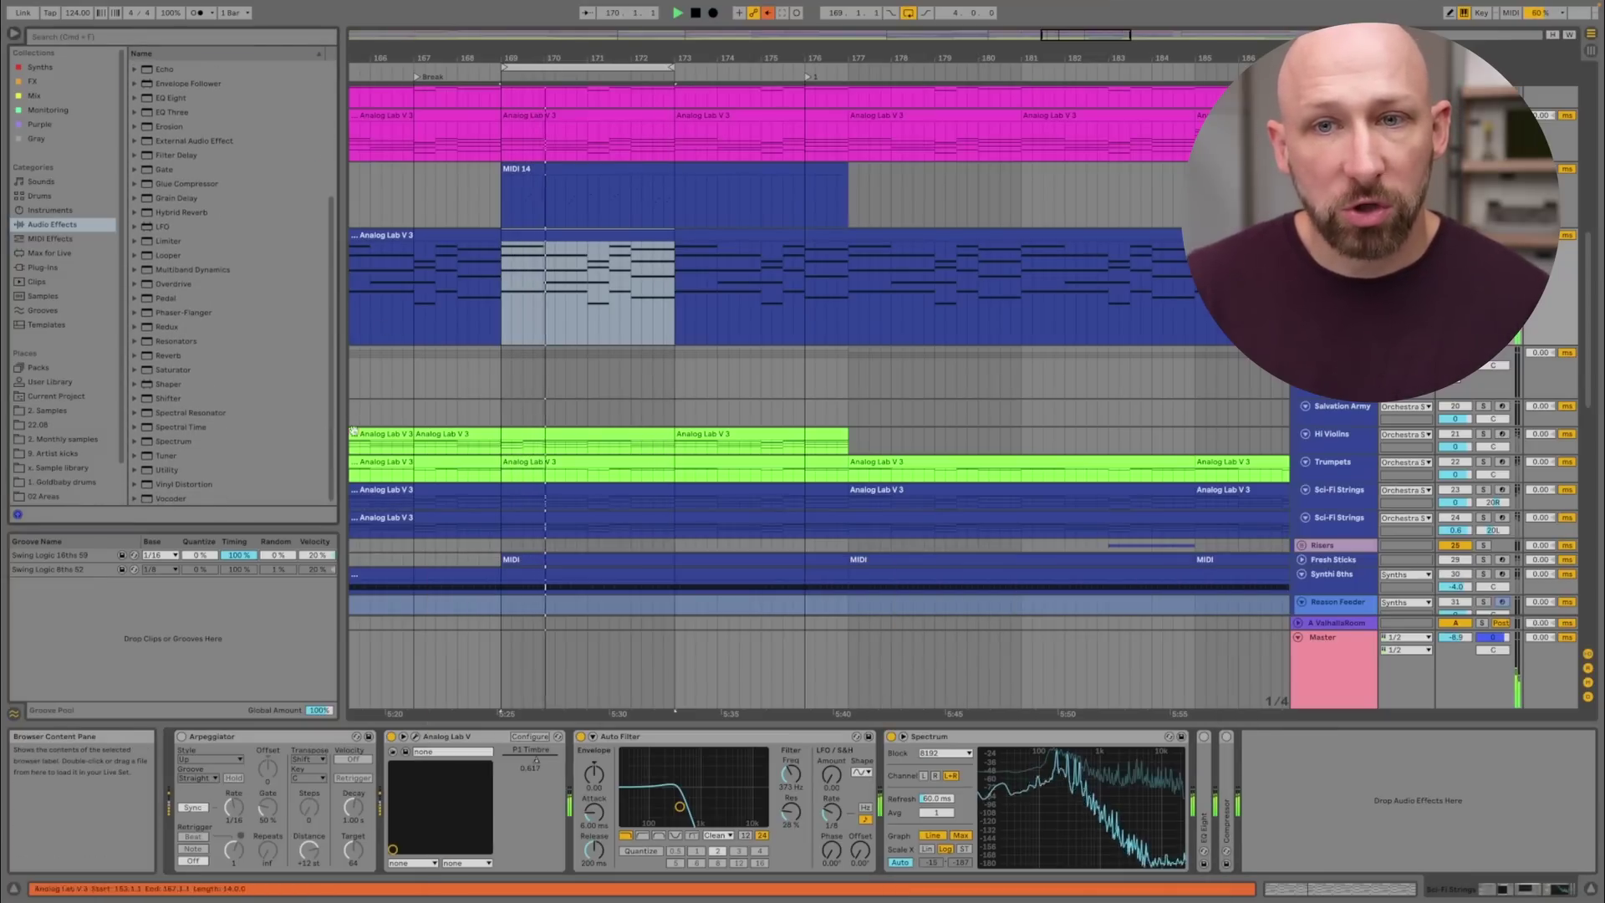
{"action": "left_click", "coordinate": [152, 386]}
{"action": "left_click_drag", "start_coordinate": [774, 716], "coordinate": [927, 782]}
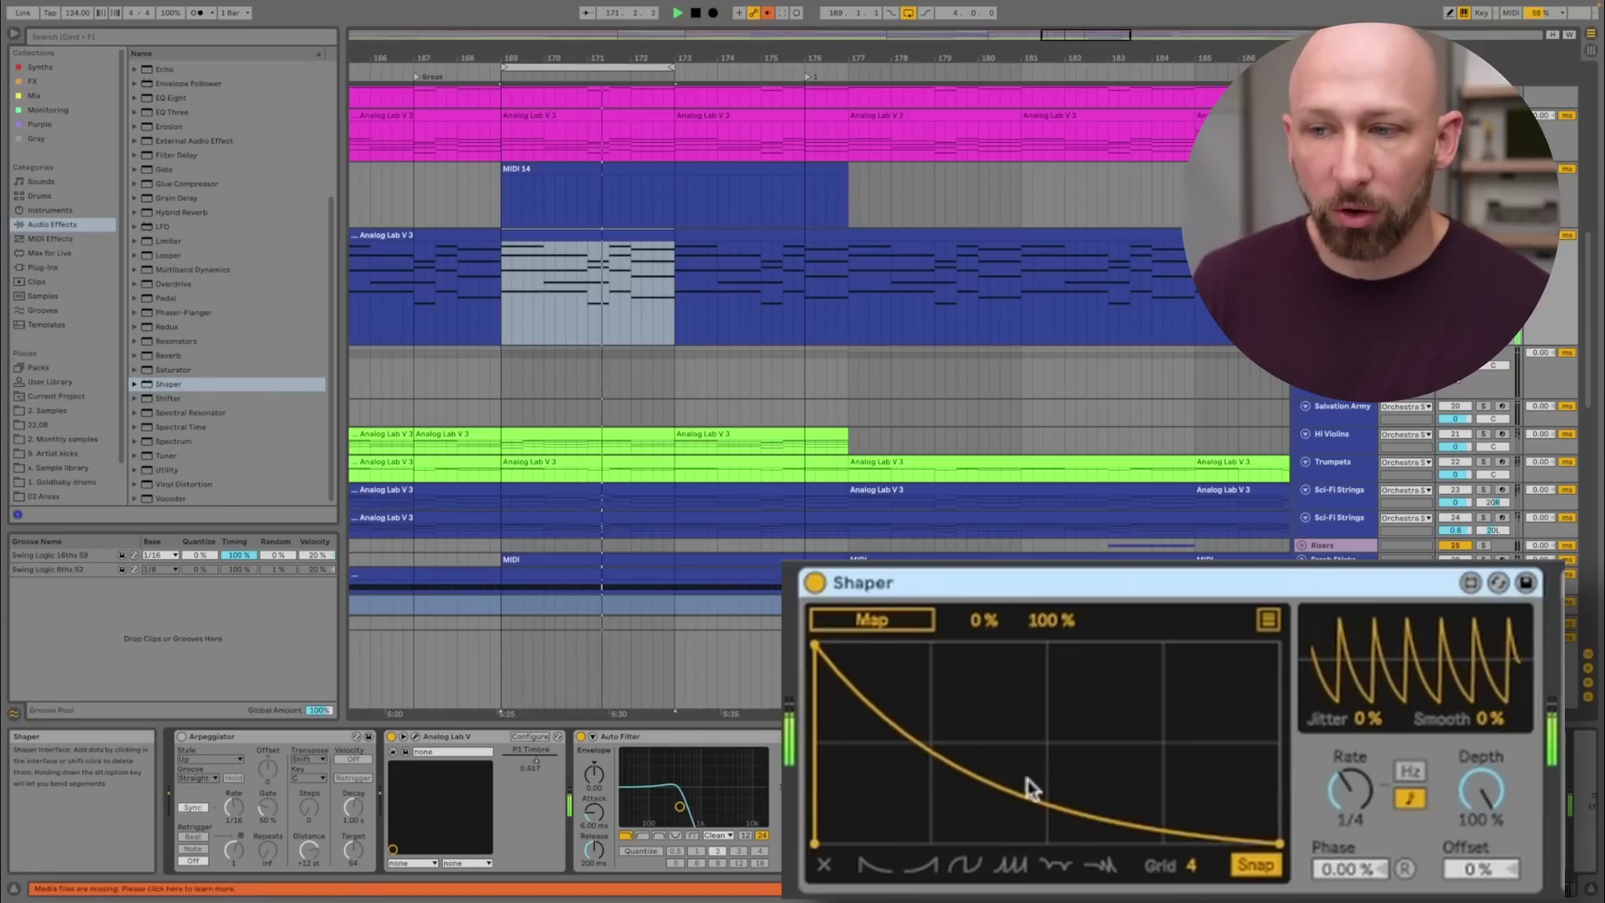
Set Shaper's rate to 1 and grid to 16, and replace its curve with five sharply decaying spikes
{"action": "left_click_drag", "start_coordinate": [1027, 801], "coordinate": [1075, 705]}
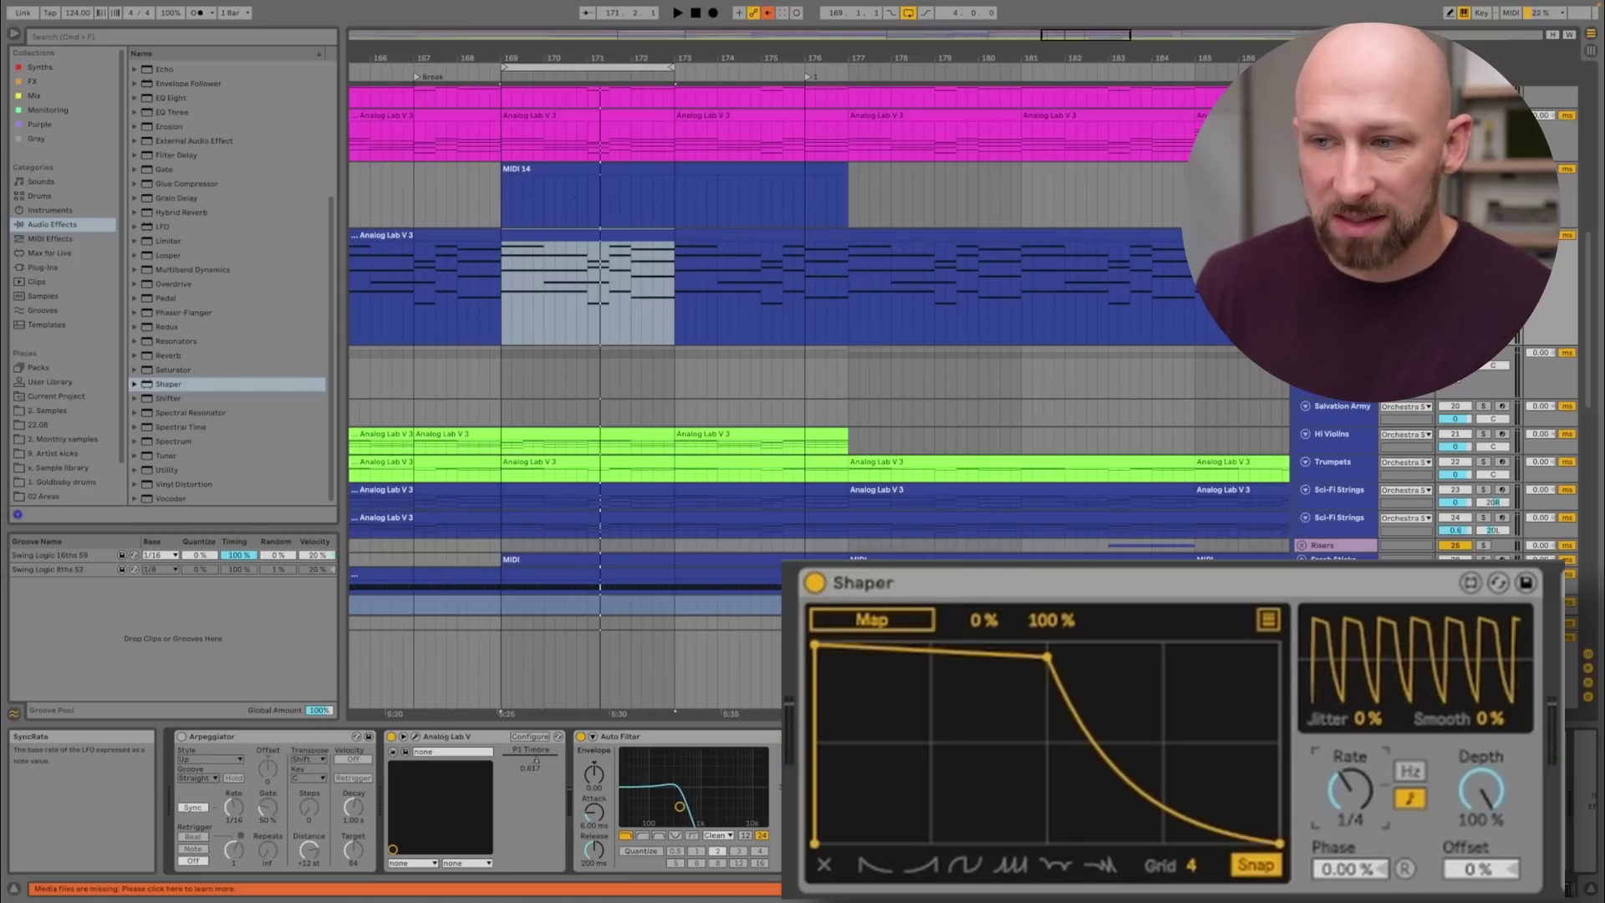
{"action": "left_click_drag", "start_coordinate": [1350, 790], "coordinate": [1350, 759]}
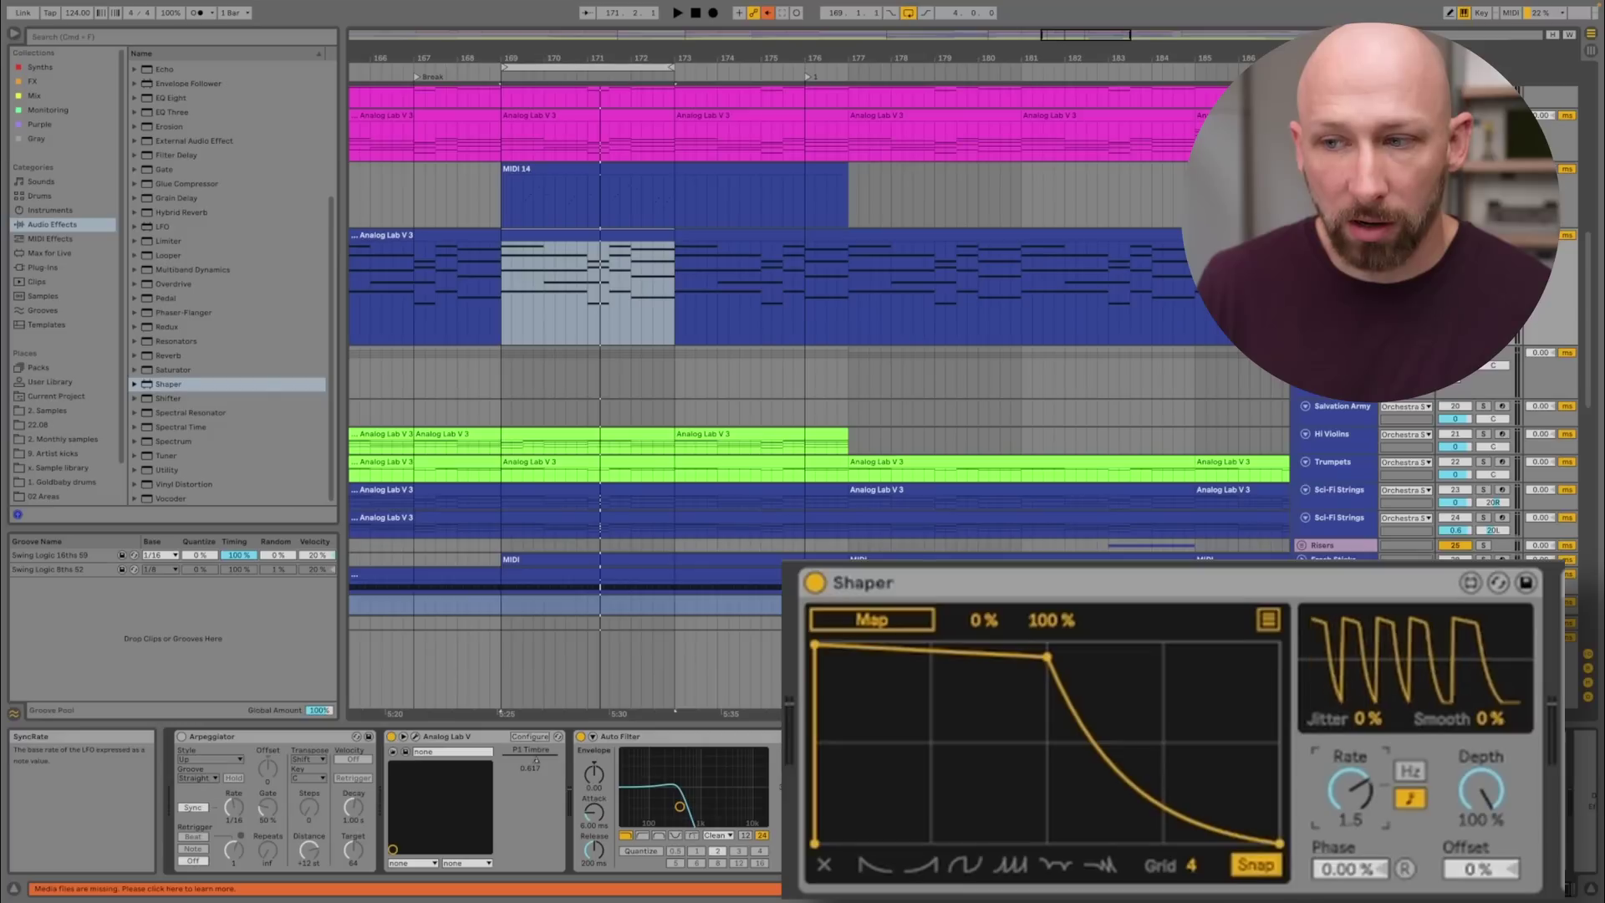
{"action": "left_click_drag", "start_coordinate": [1196, 876], "coordinate": [1196, 834]}
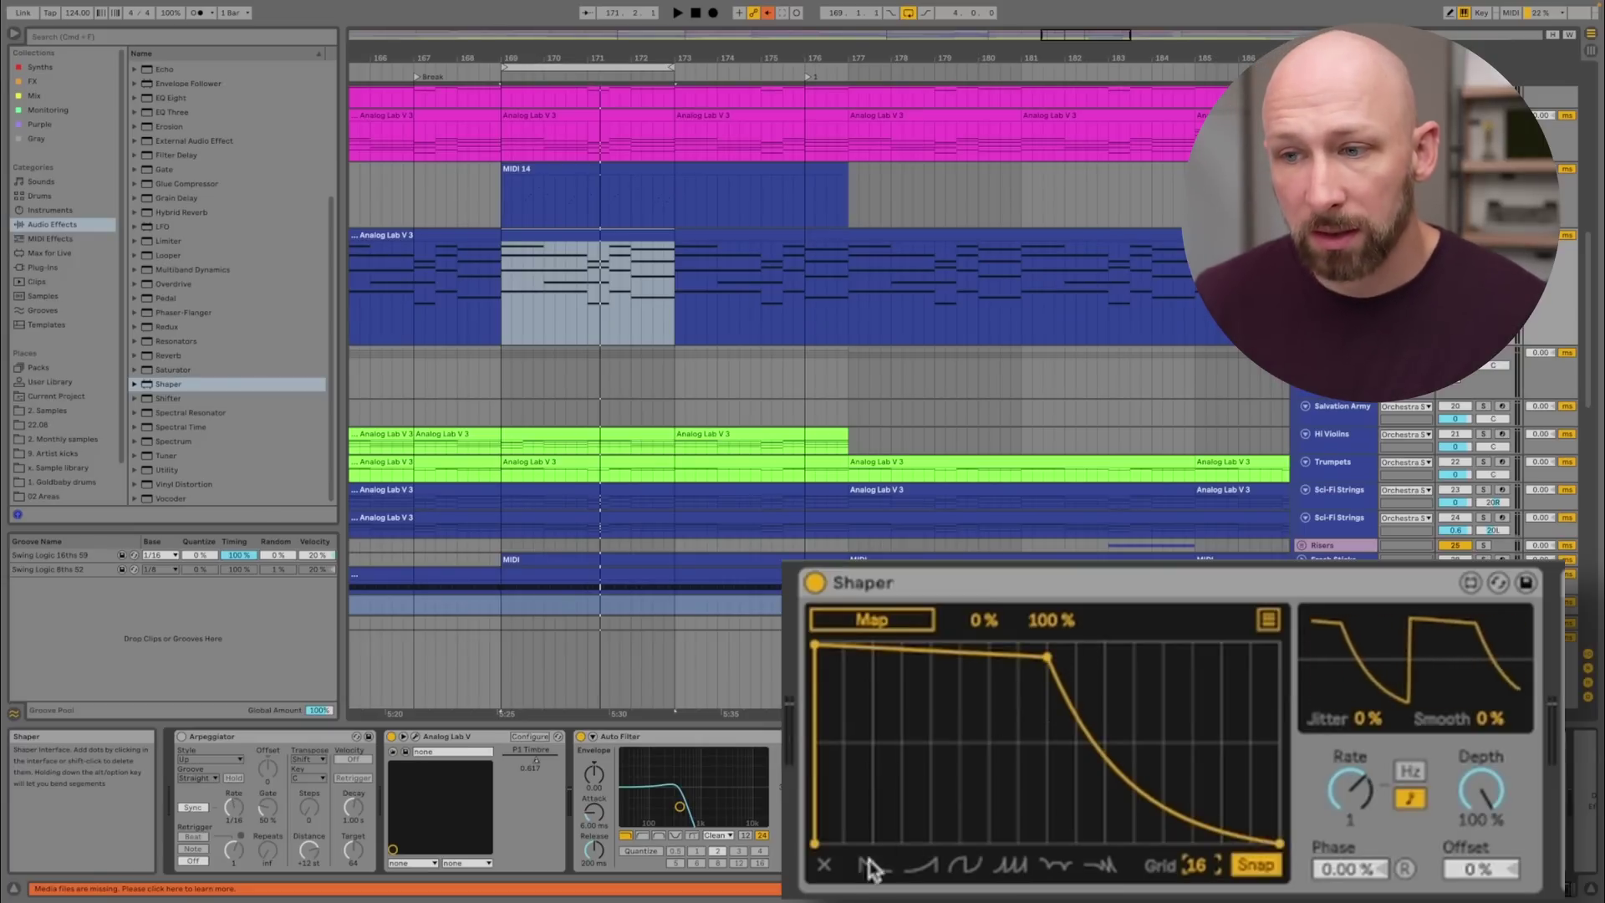
{"action": "left_click", "coordinate": [824, 866]}
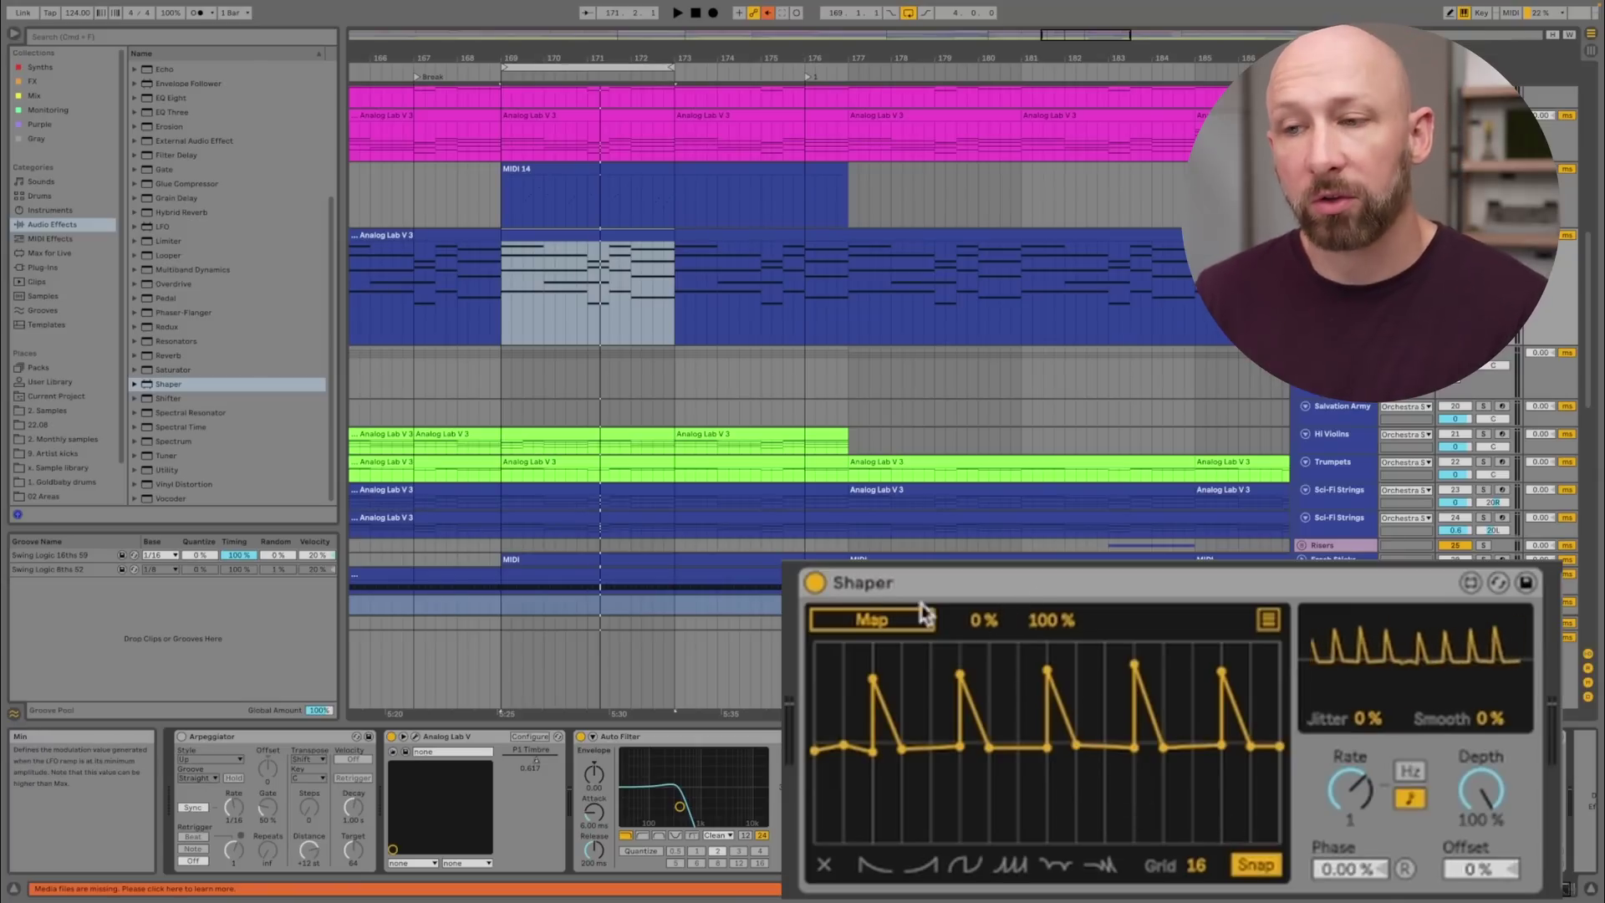
Map Shaper to the Auto Filter's frequency and play the strings from bar 169
{"action": "left_click", "coordinate": [875, 623]}
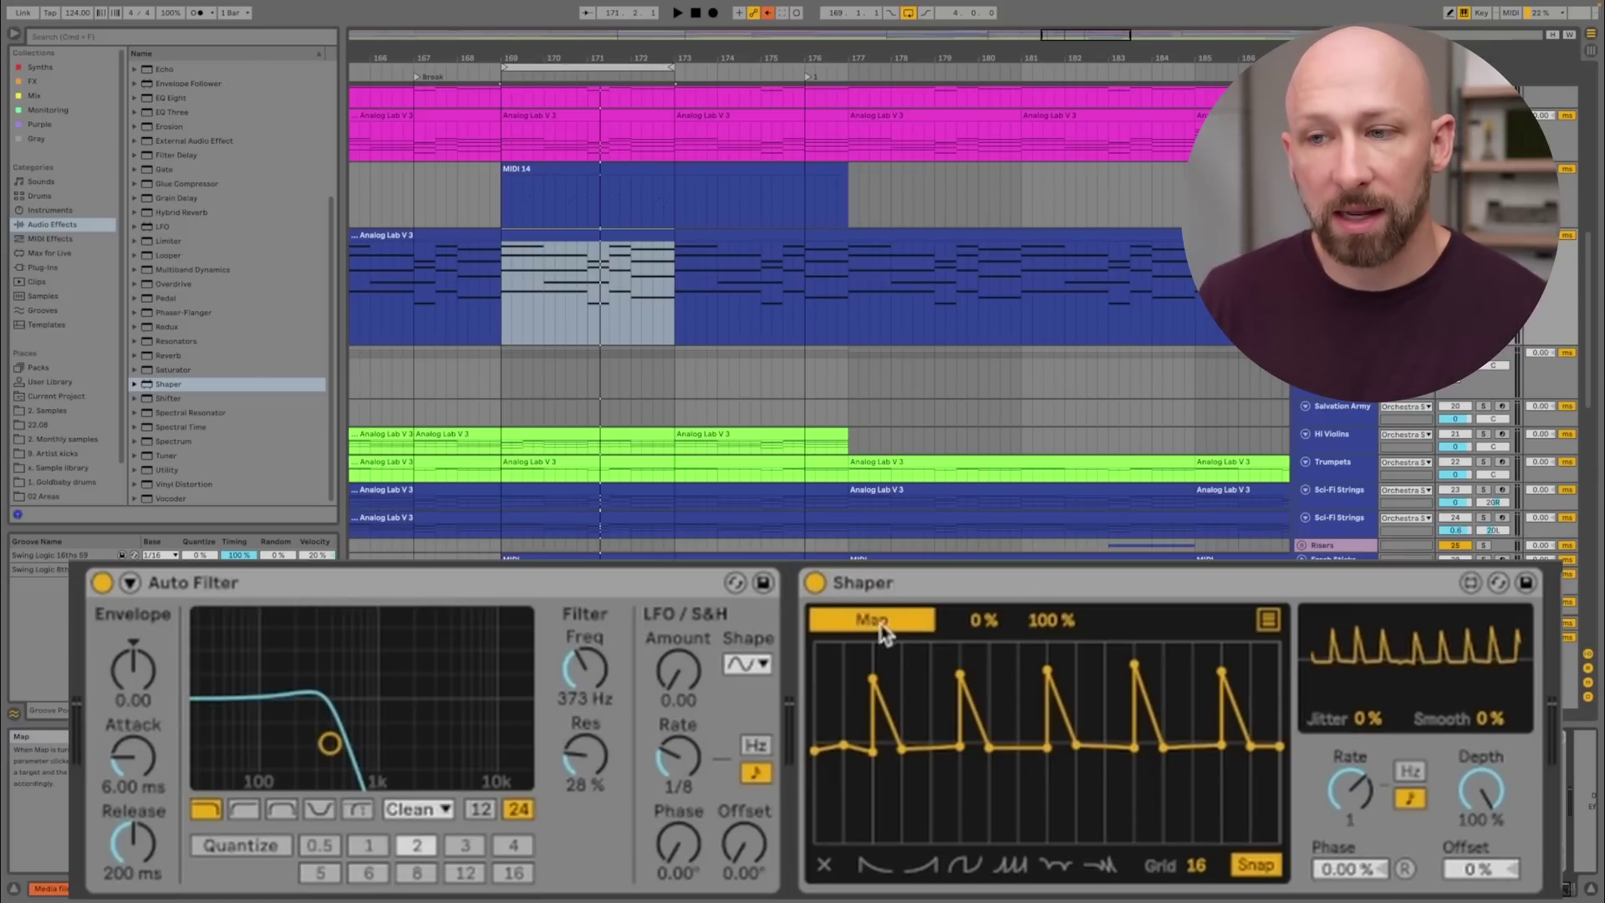
{"action": "left_click", "coordinate": [583, 673]}
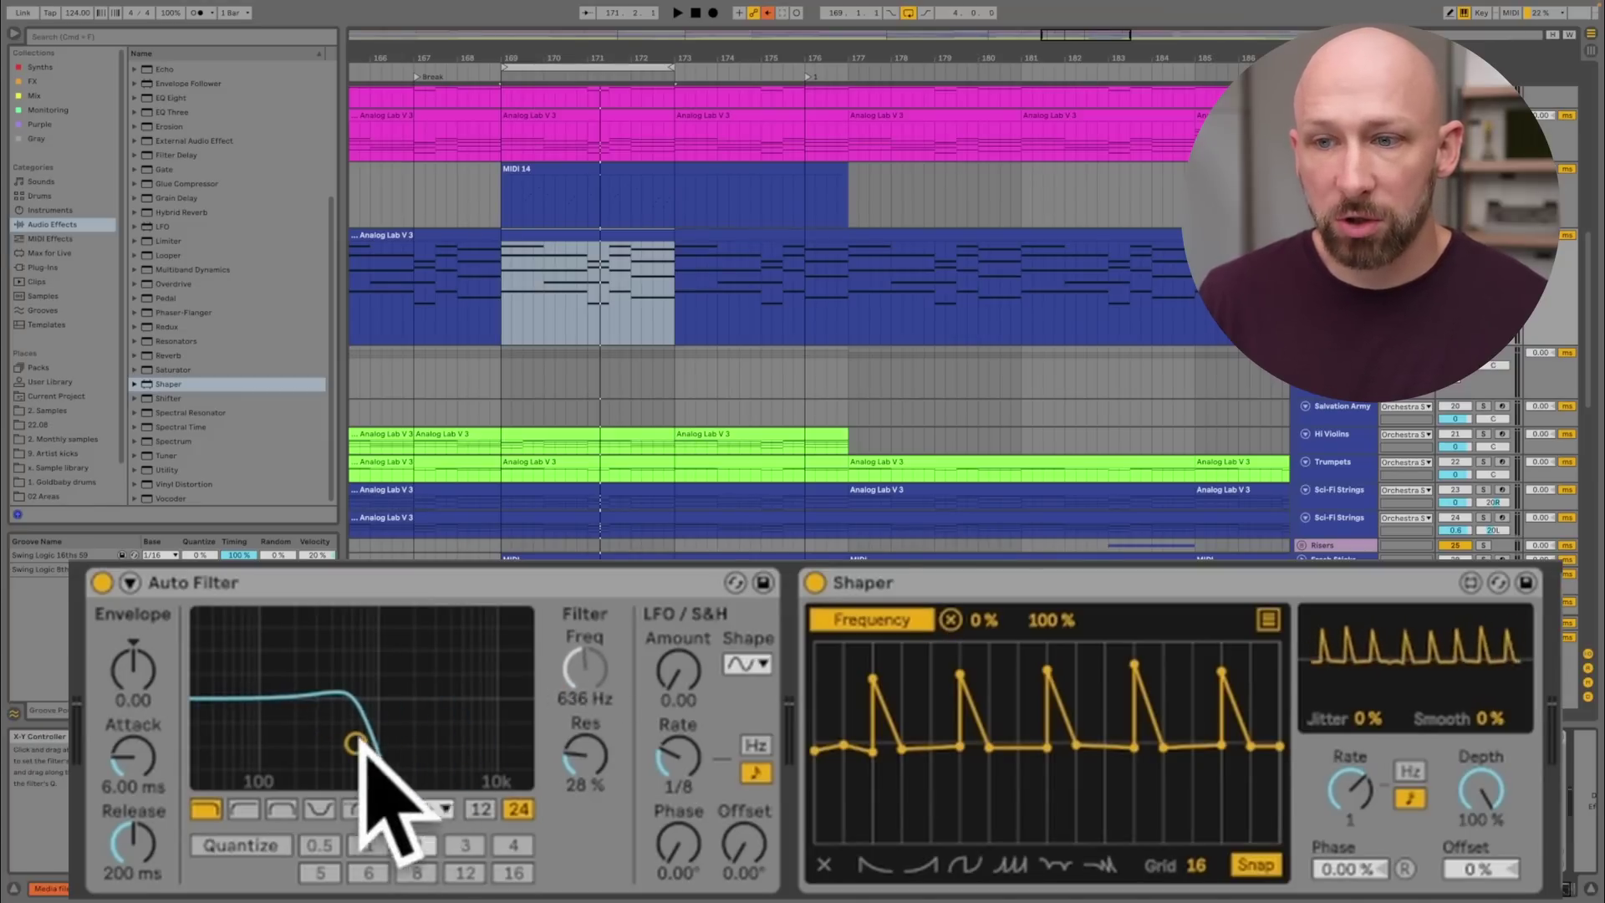
{"action": "left_click", "coordinate": [495, 311]}
{"action": "key", "text": "space"}
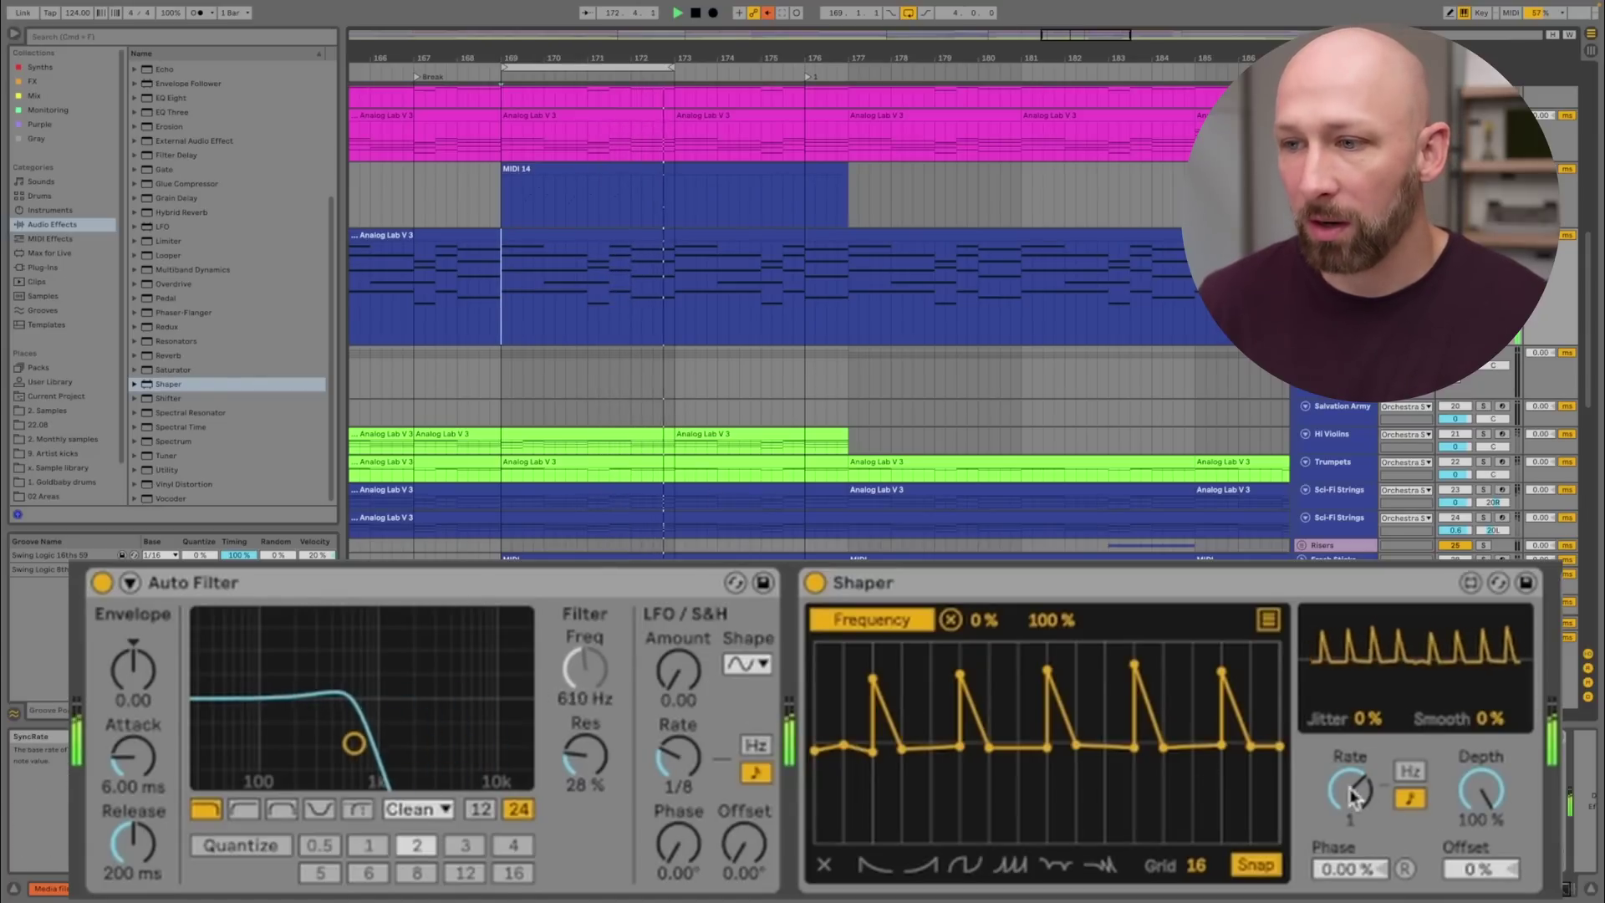
Set Shaper's depth to 62.2% and offset to 10%, and compare the sound with Auto Filter off and on
{"action": "left_click_drag", "start_coordinate": [1472, 872], "coordinate": [1471, 861]}
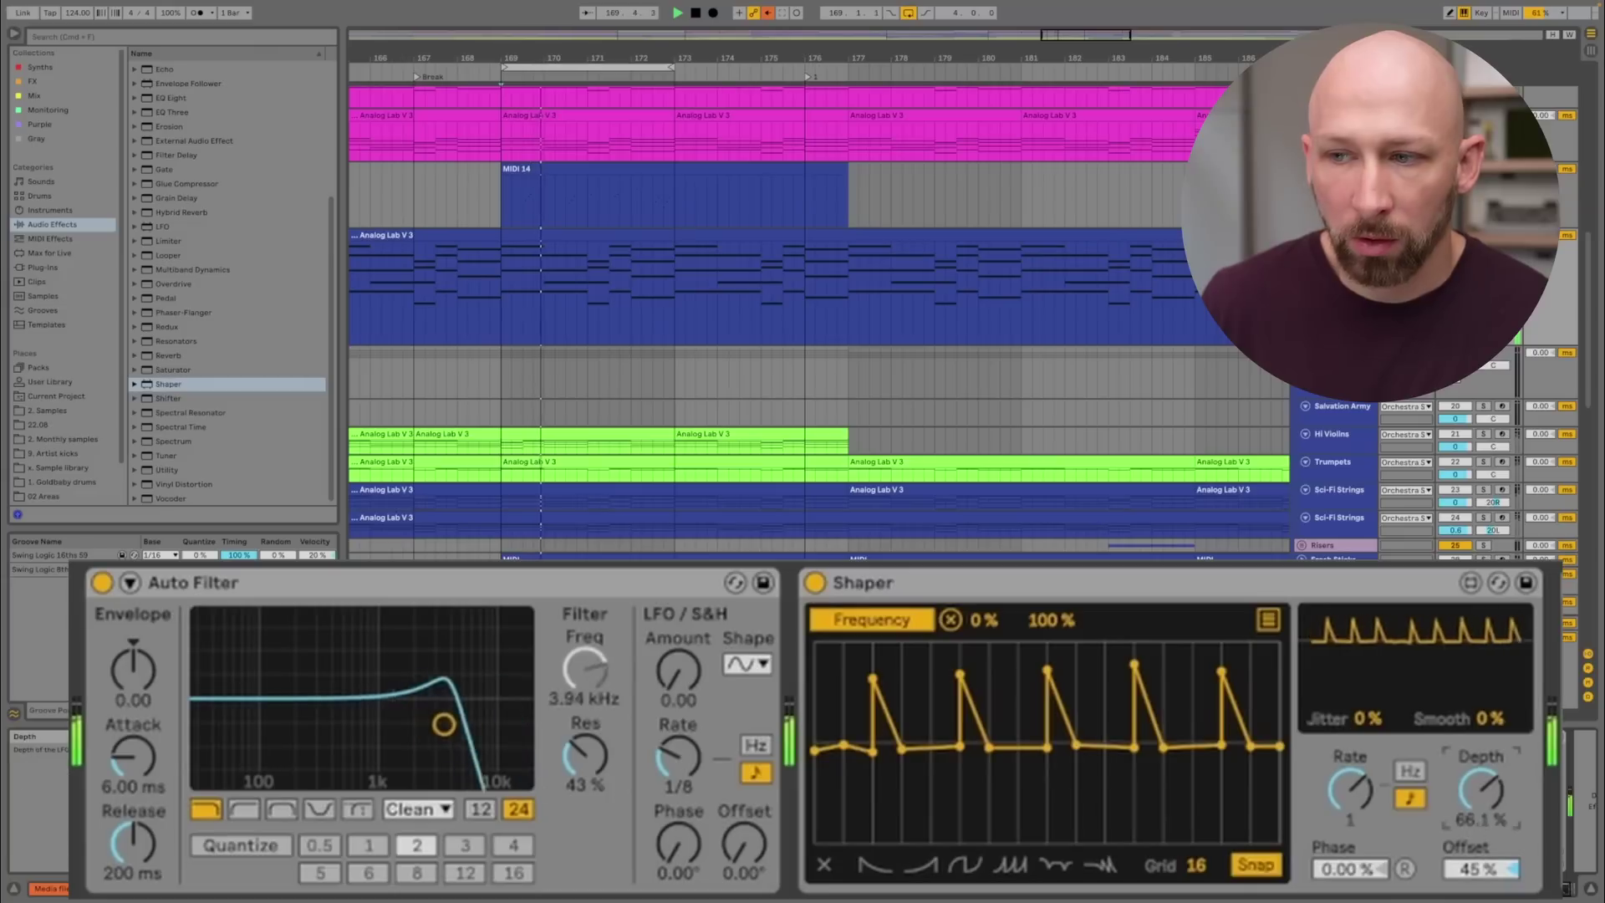
{"action": "left_click_drag", "start_coordinate": [1492, 872], "coordinate": [1492, 898]}
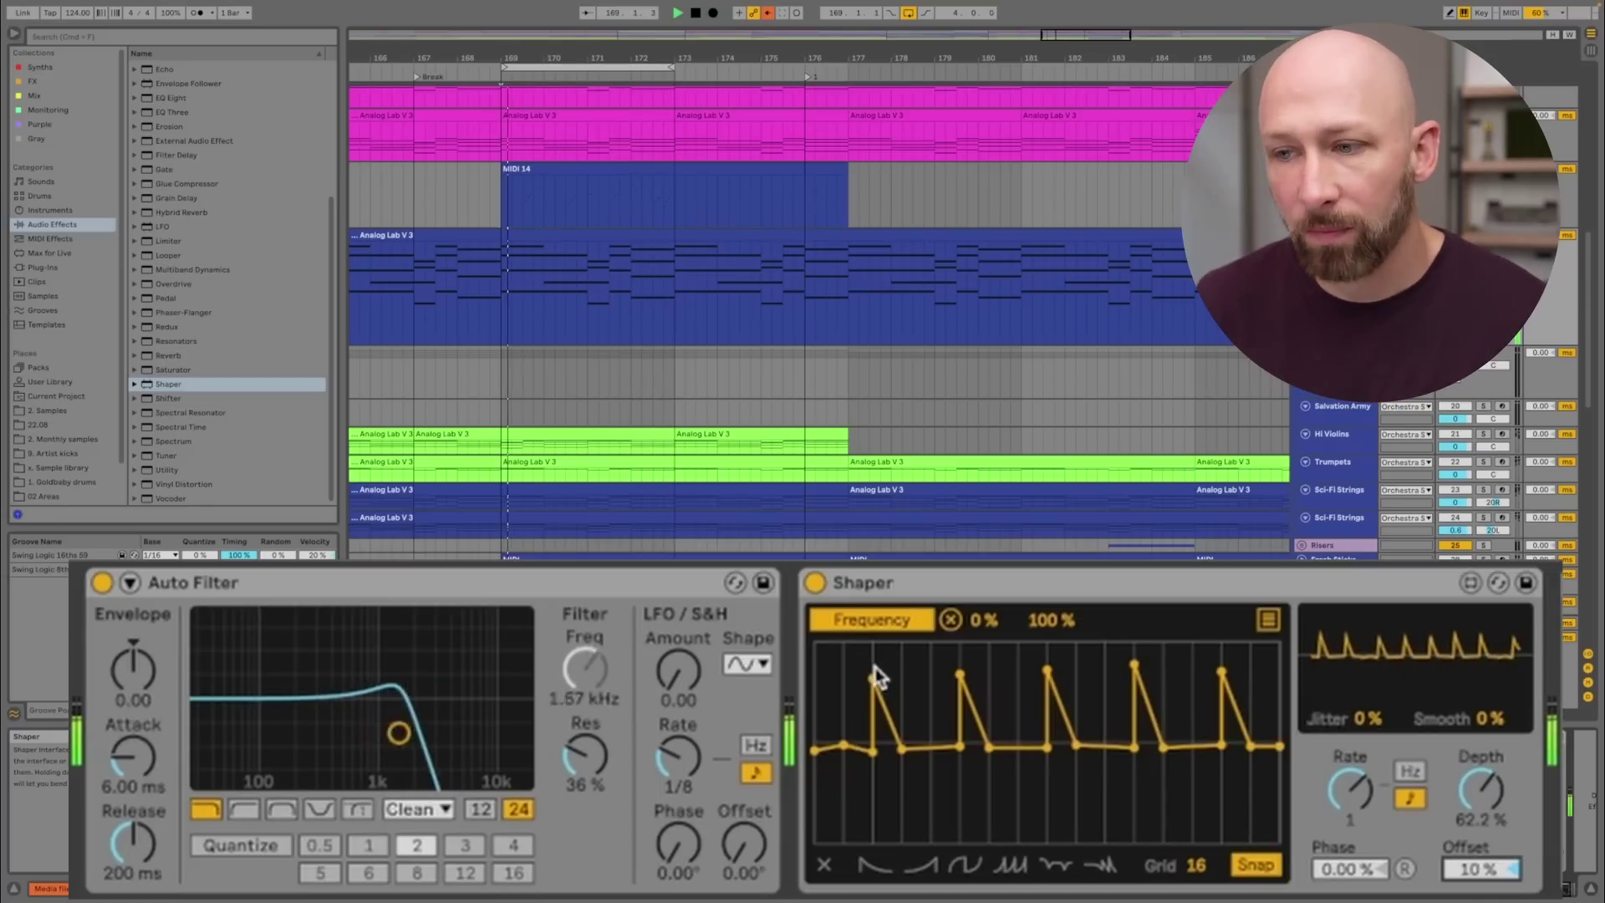
{"action": "left_click", "coordinate": [101, 583]}
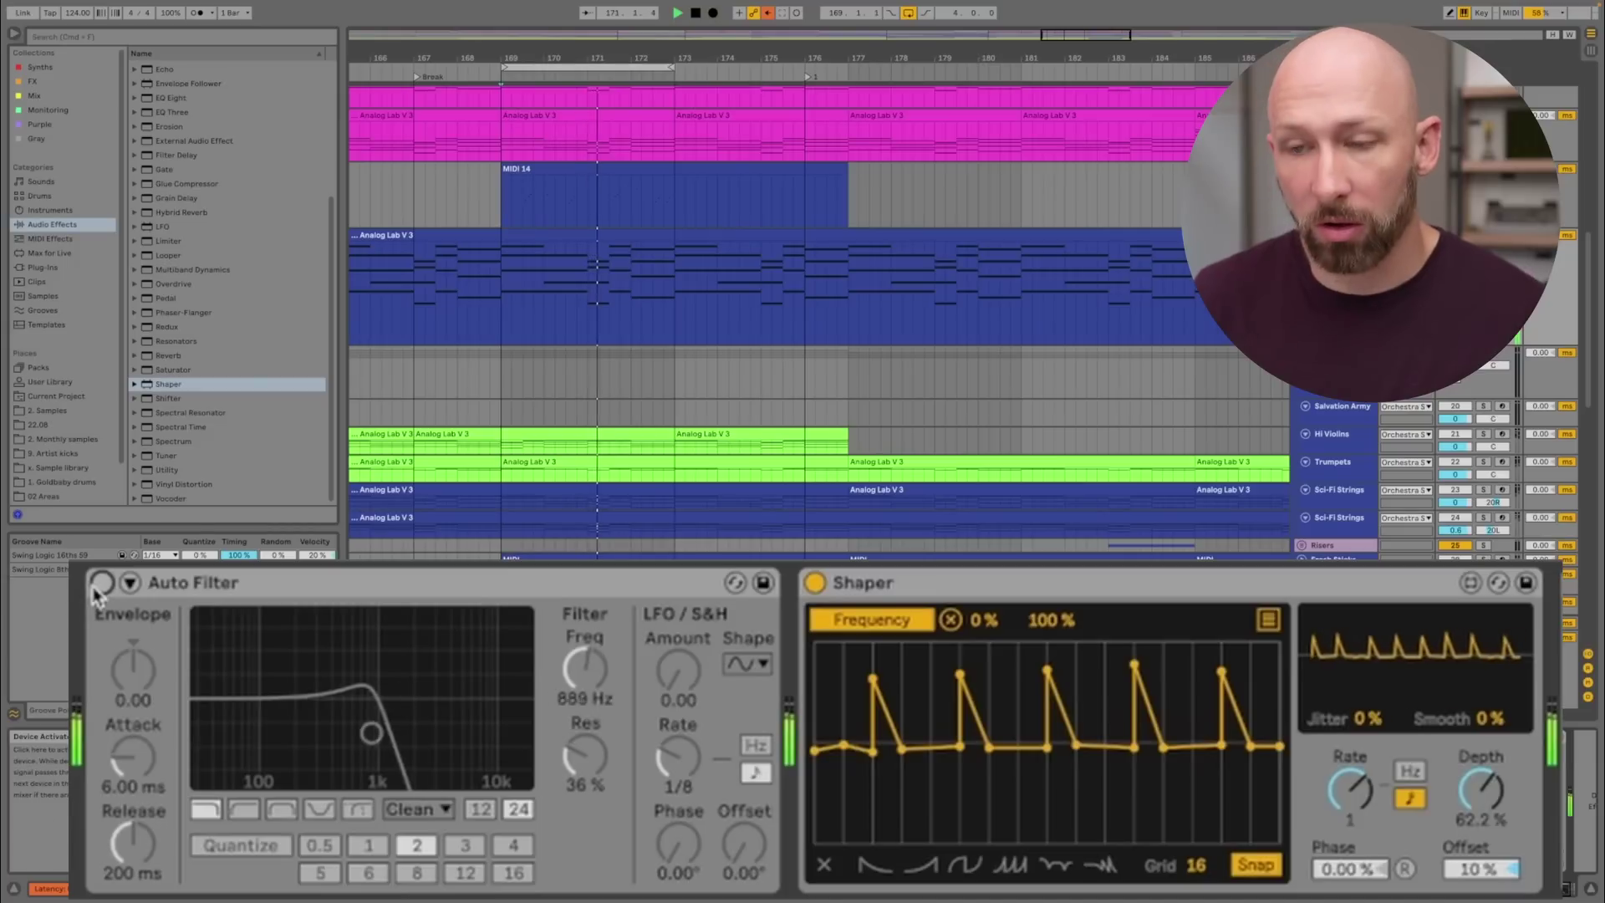
{"action": "left_click", "coordinate": [101, 583]}
Insert Decapitator from the FX collection before Auto Filter and resume playback
{"action": "left_click", "coordinate": [538, 601]}
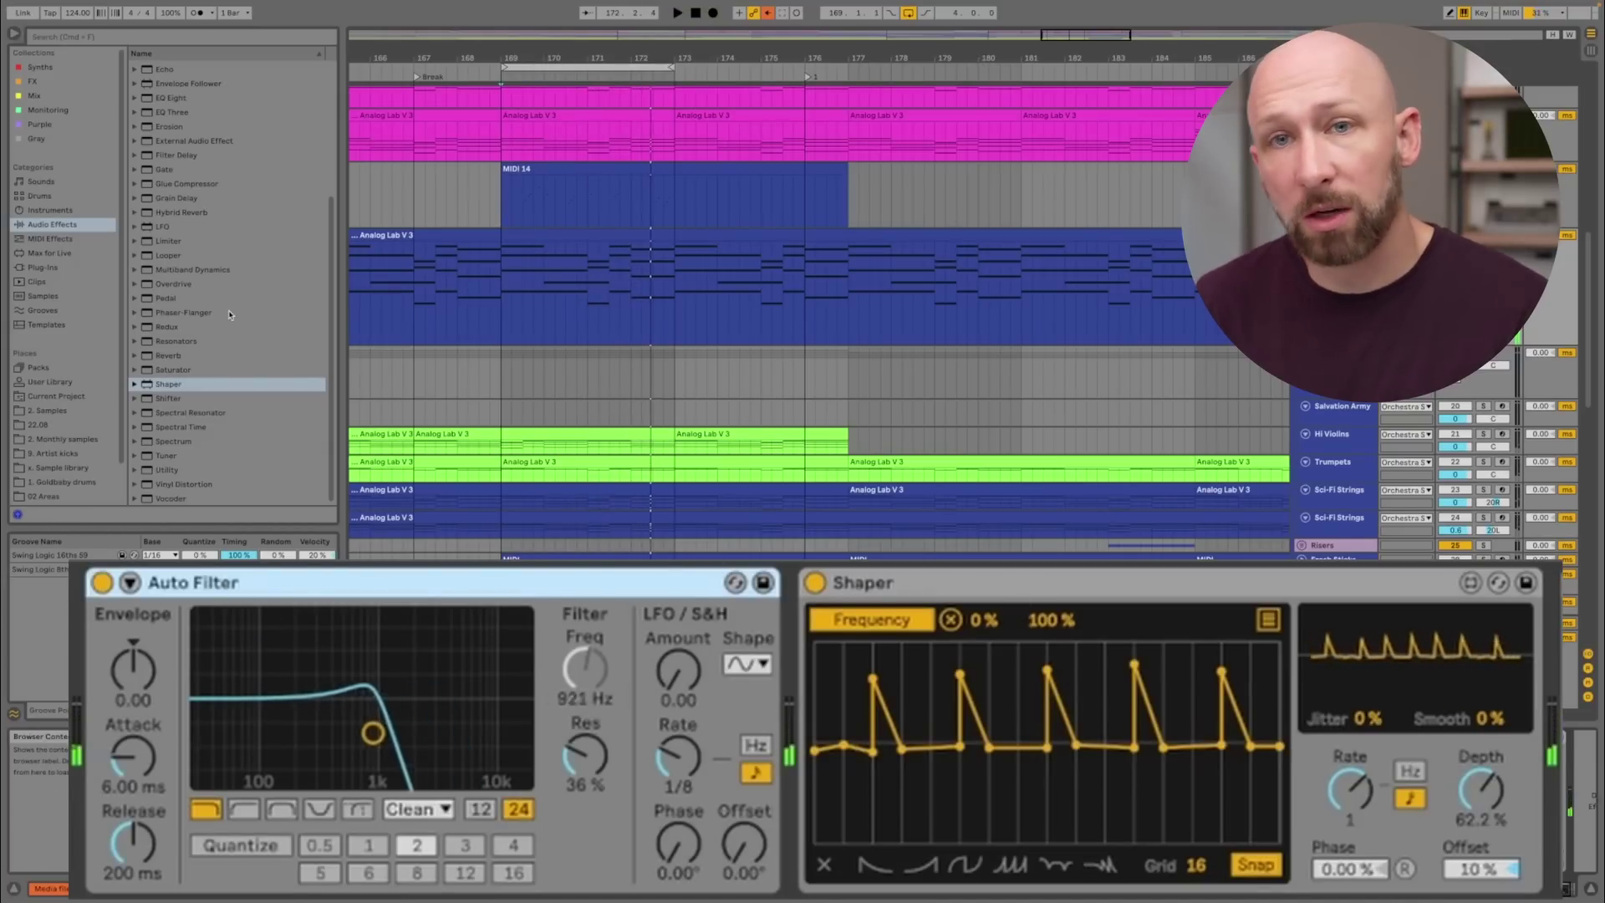
{"action": "left_click", "coordinate": [38, 82]}
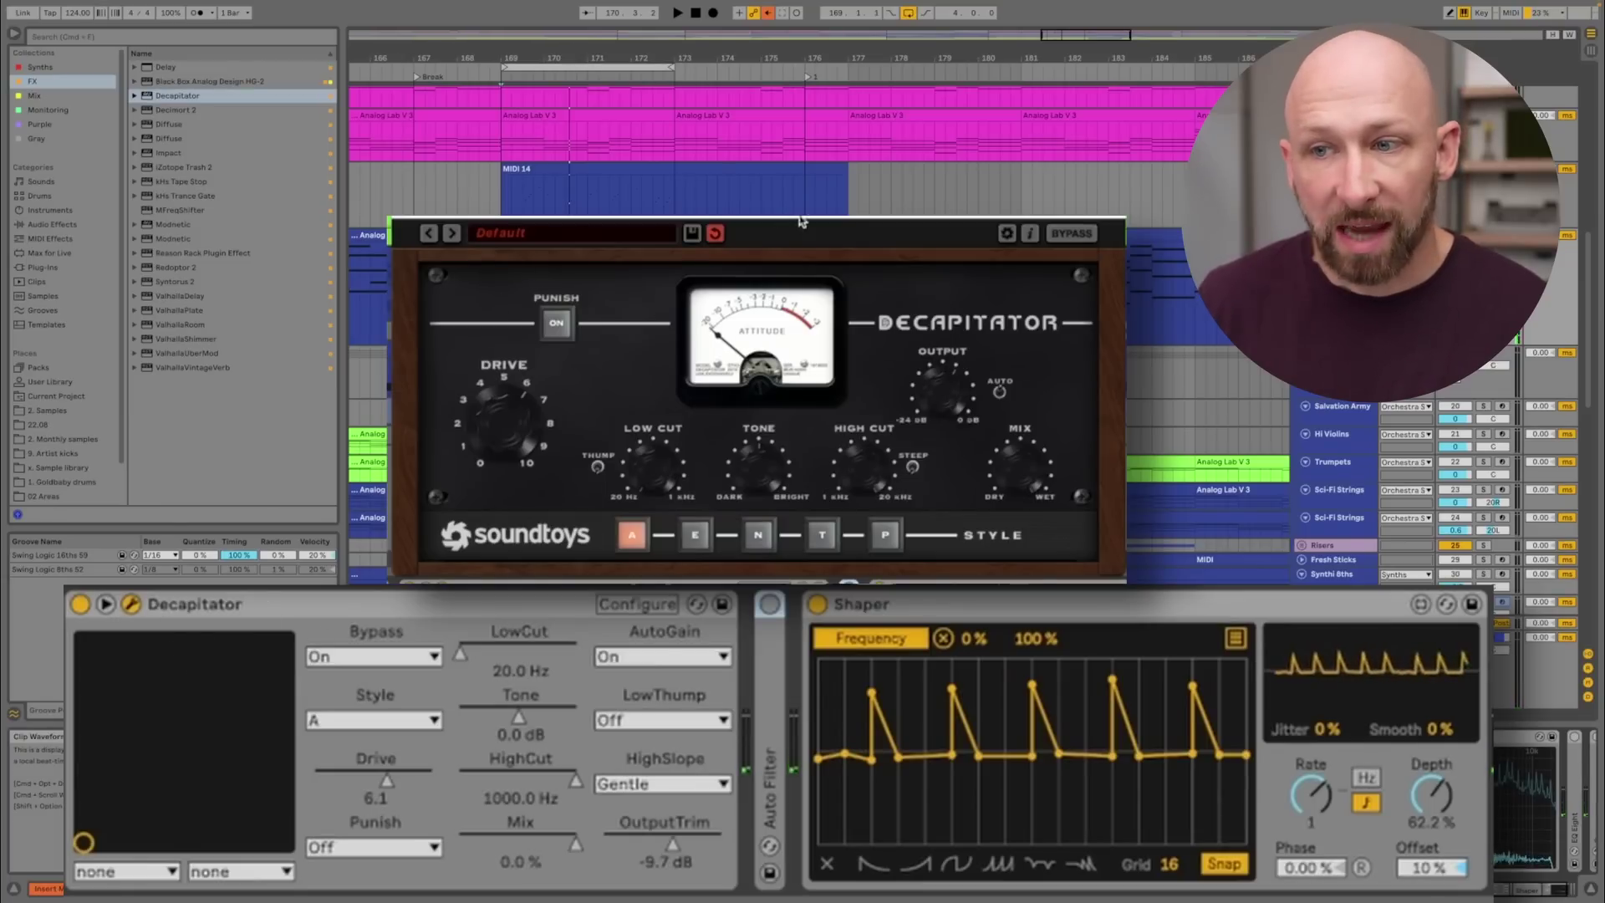
{"action": "key", "text": "space"}
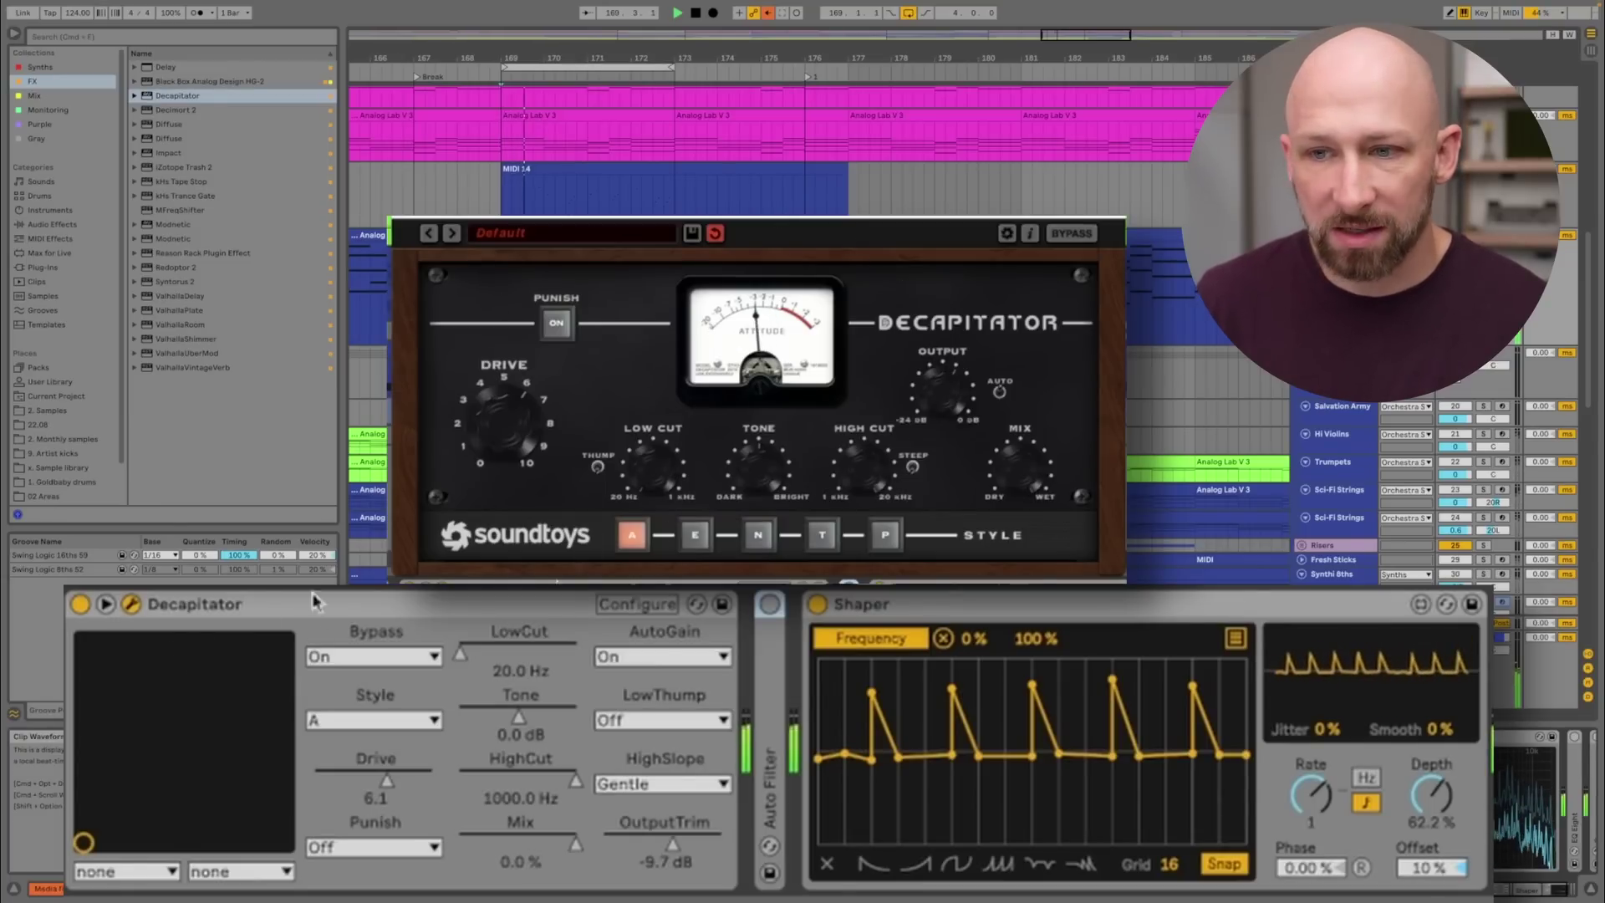
Unmap Shaper from the filter frequency and map it to Decapitator's Tone parameter
{"action": "left_click", "coordinate": [942, 638]}
{"action": "left_click", "coordinate": [877, 639]}
{"action": "left_click", "coordinate": [520, 728]}
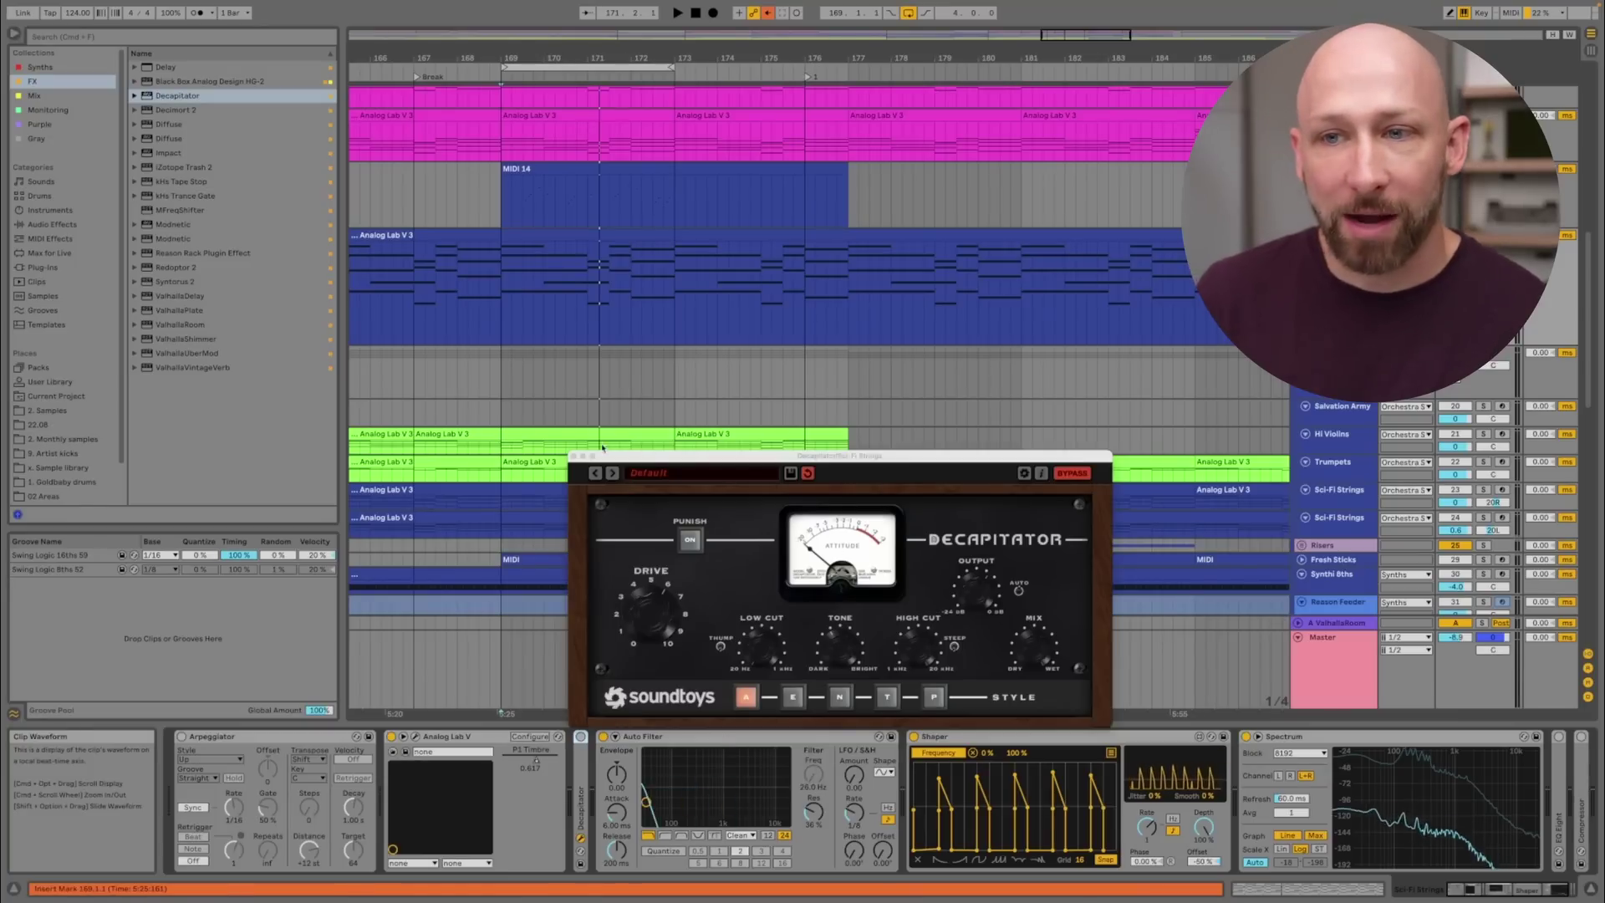
Audition the modulated strings, and tidy the device chain by collapsing Auto Filter and Shaper and removing Spectrum
{"action": "left_click", "coordinate": [653, 585]}
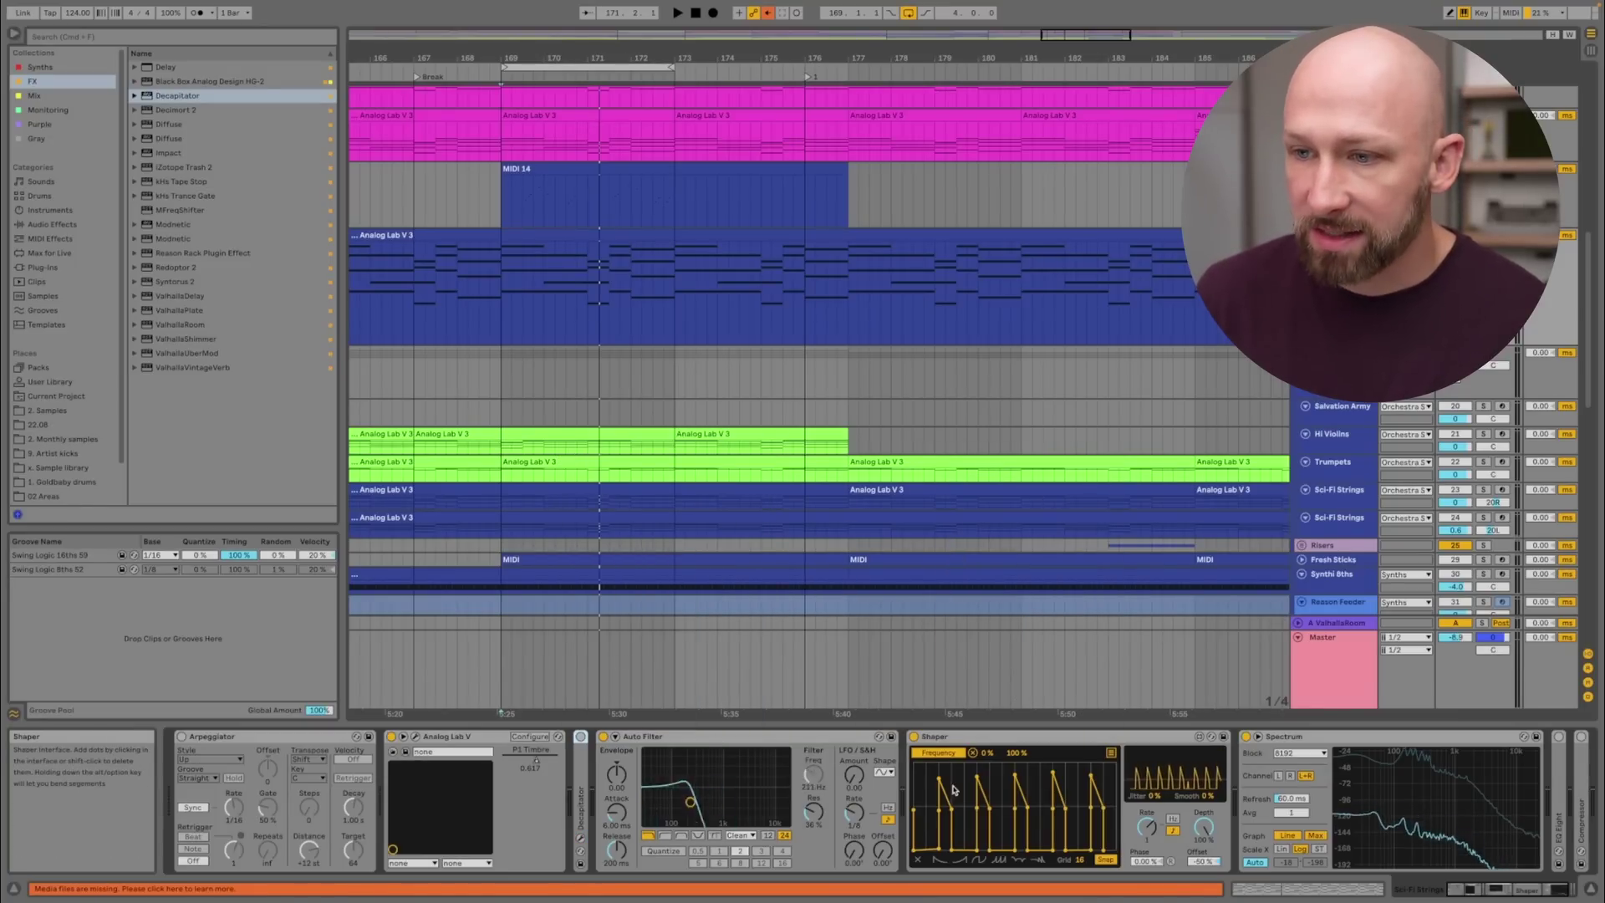
{"action": "key", "text": "space"}
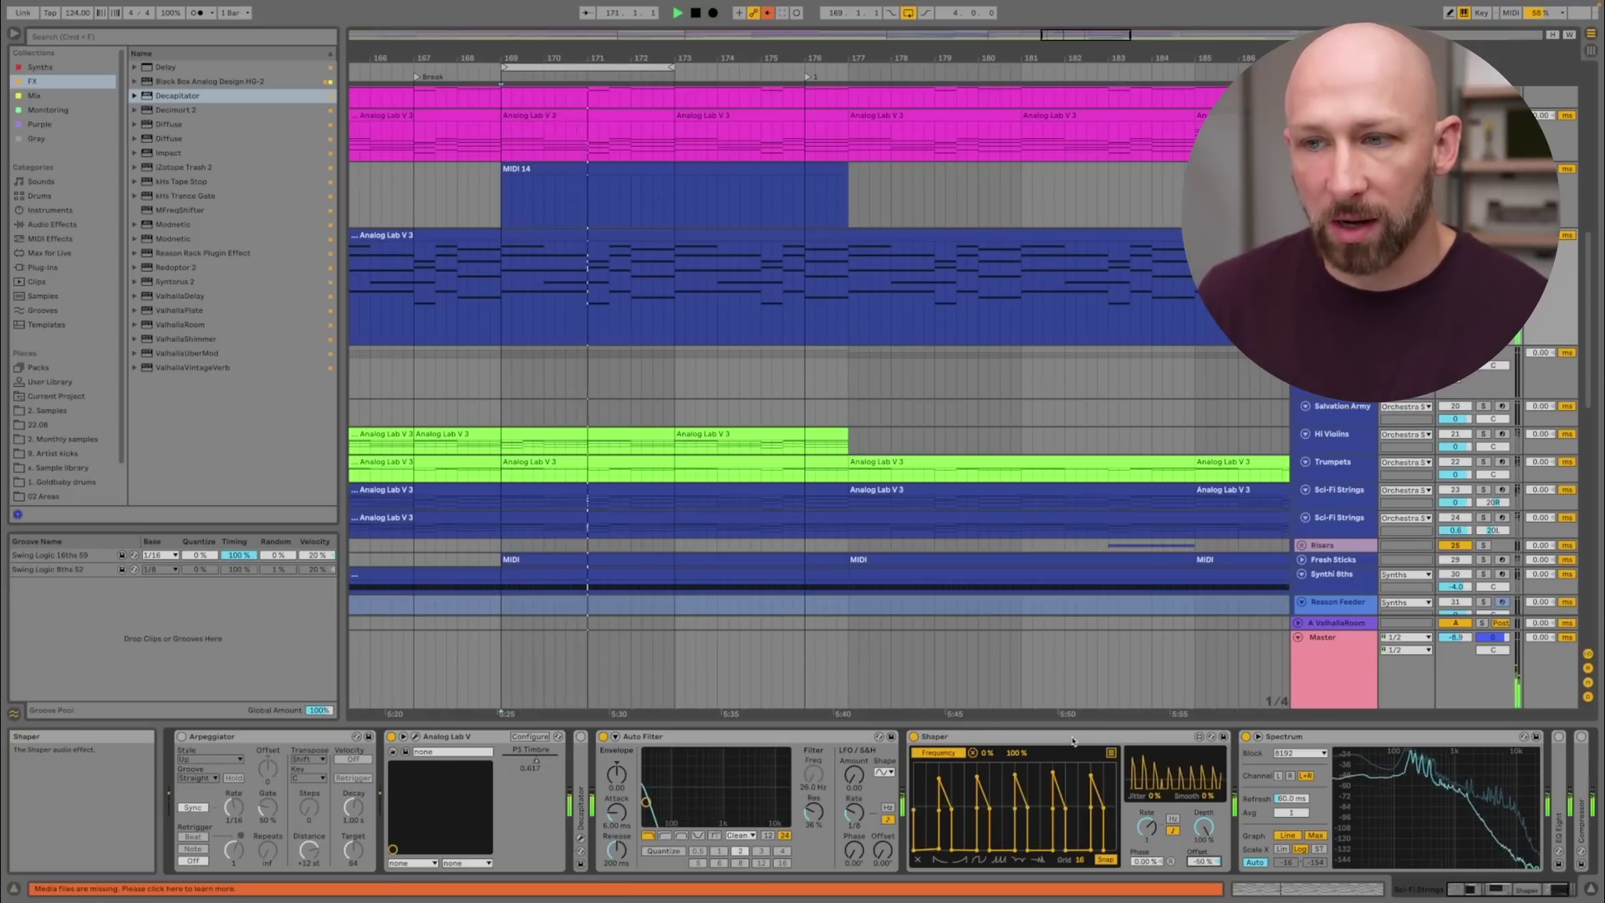
{"action": "double_click", "coordinate": [805, 739], "text": "alt"}
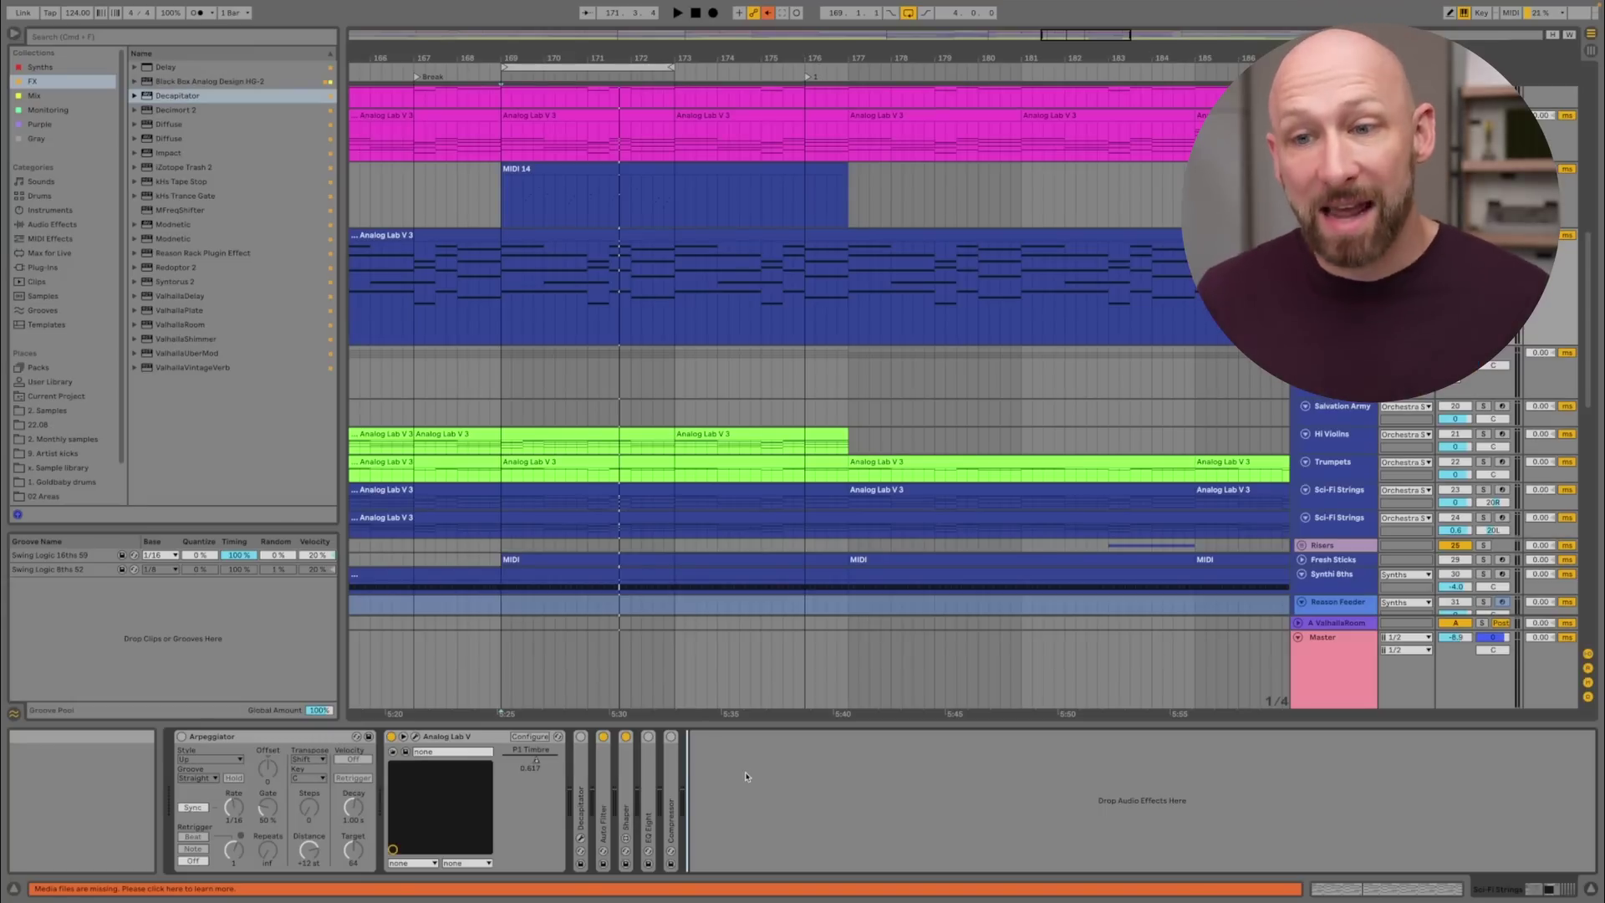
Add the Delay audio effect after Shaper on the Sci-Fi Strings track, keeping the right channel synced
{"action": "left_click", "coordinate": [48, 211]}
{"action": "left_click", "coordinate": [52, 224]}
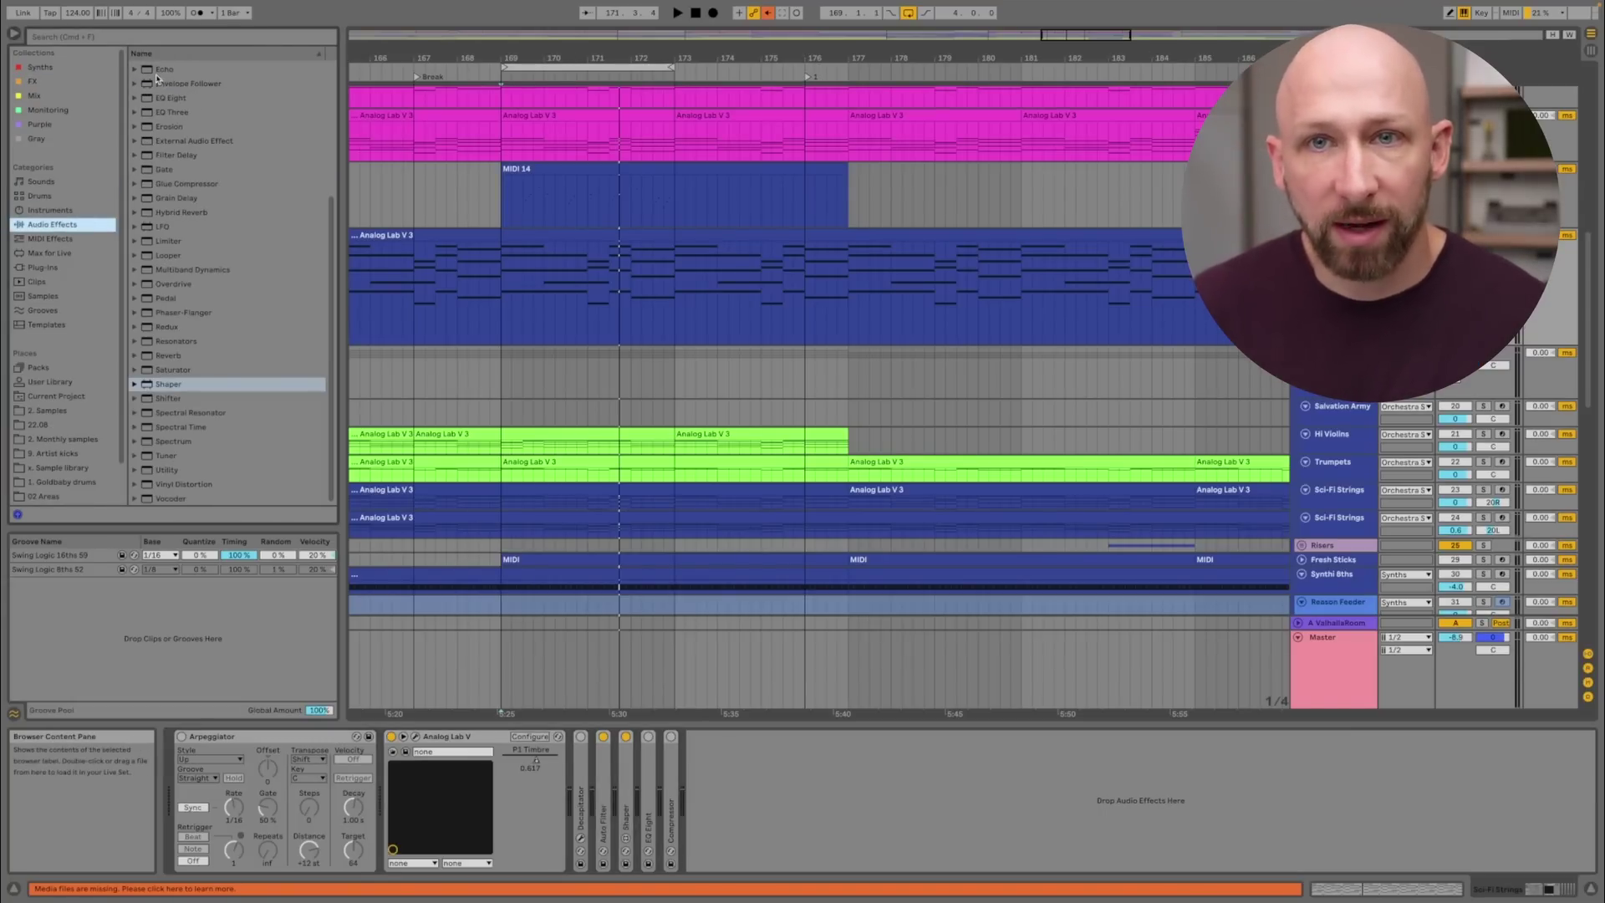
{"action": "scroll", "coordinate": [331, 101], "scroll_direction": "up", "scroll_amount": 5}
{"action": "mouse_move", "coordinate": [149, 226]}
{"action": "left_mouse_down"}
{"action": "mouse_move", "coordinate": [457, 650]}
{"action": "mouse_move", "coordinate": [611, 801]}
{"action": "mouse_move", "coordinate": [635, 761]}
{"action": "left_mouse_up"}
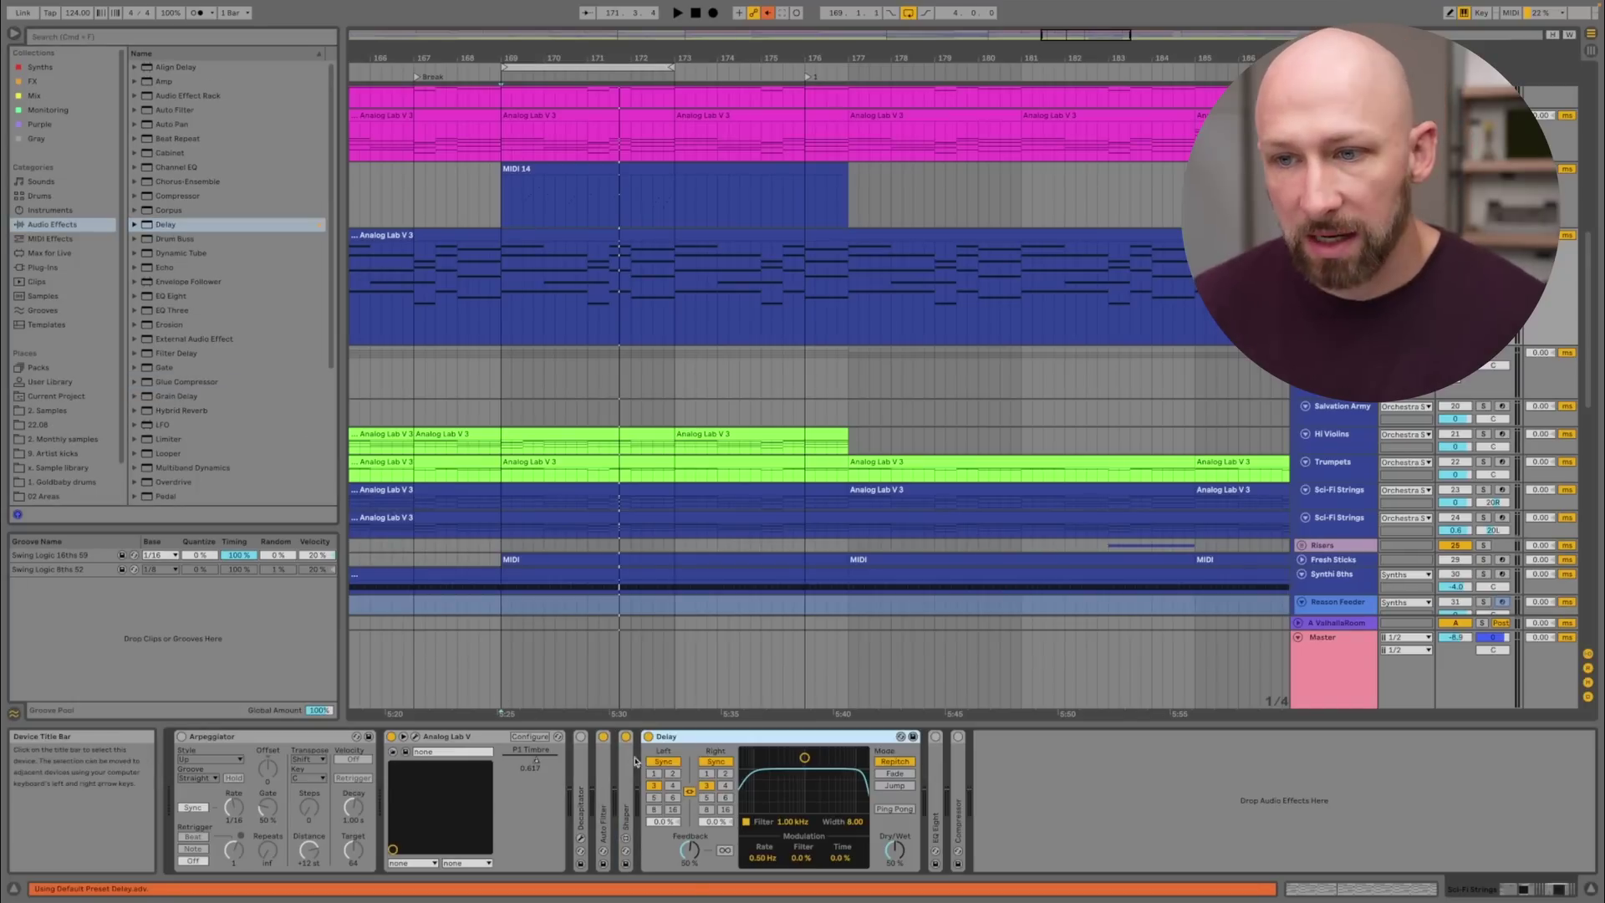
{"action": "left_click", "coordinate": [723, 763]}
{"action": "left_click", "coordinate": [723, 762]}
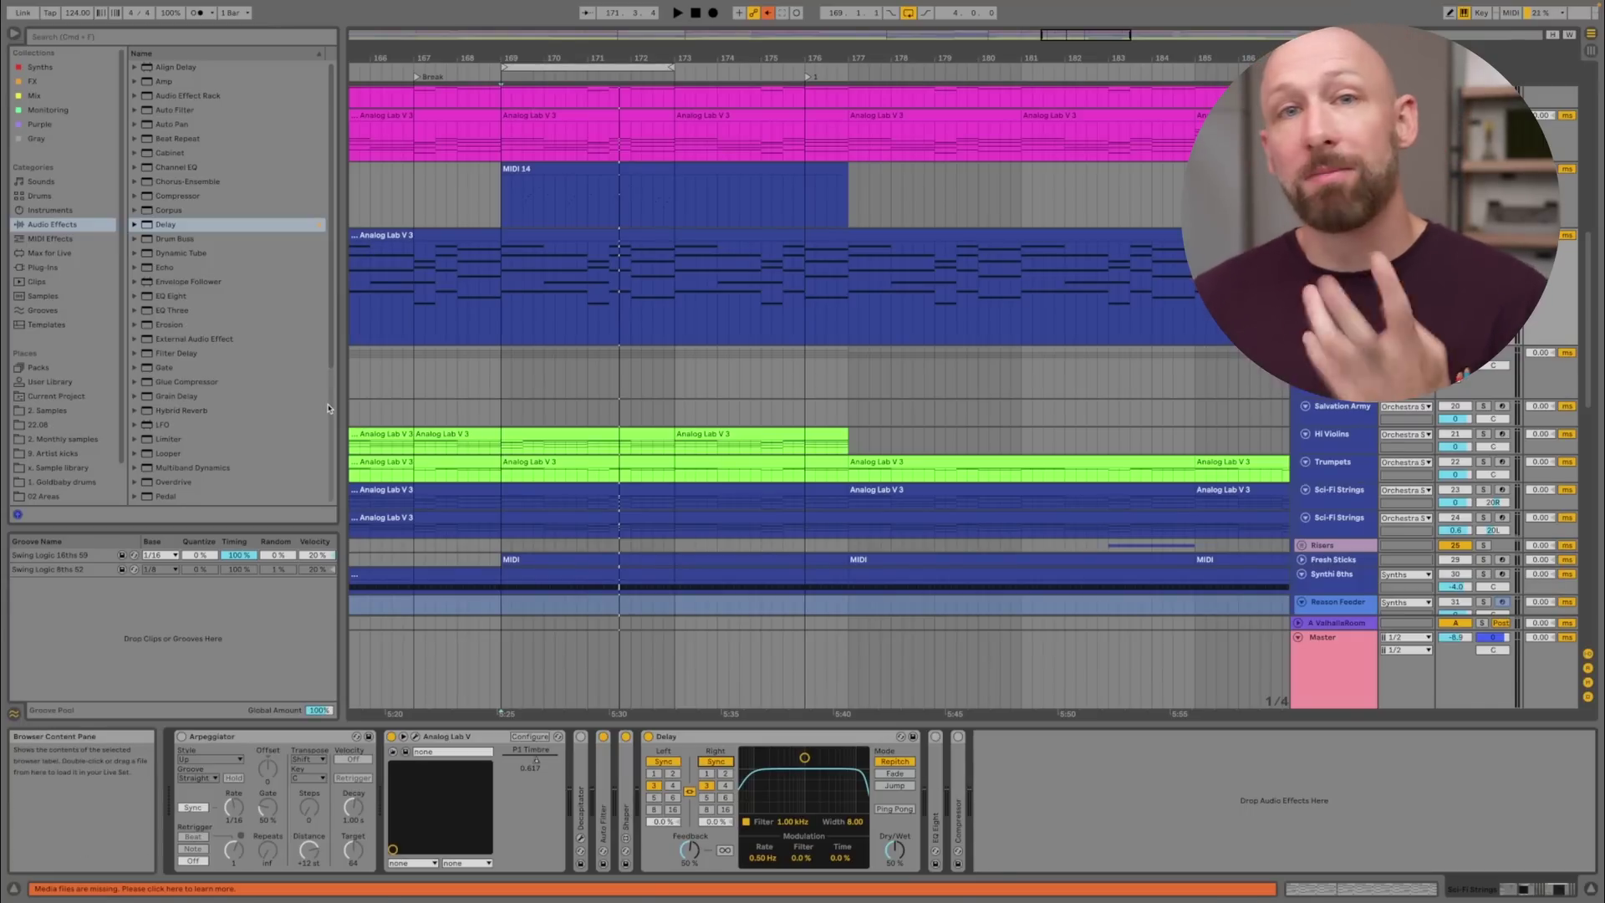
Add a second Shaper device directly after Delay
{"action": "scroll", "coordinate": [328, 408], "scroll_direction": "down", "scroll_amount": 5}
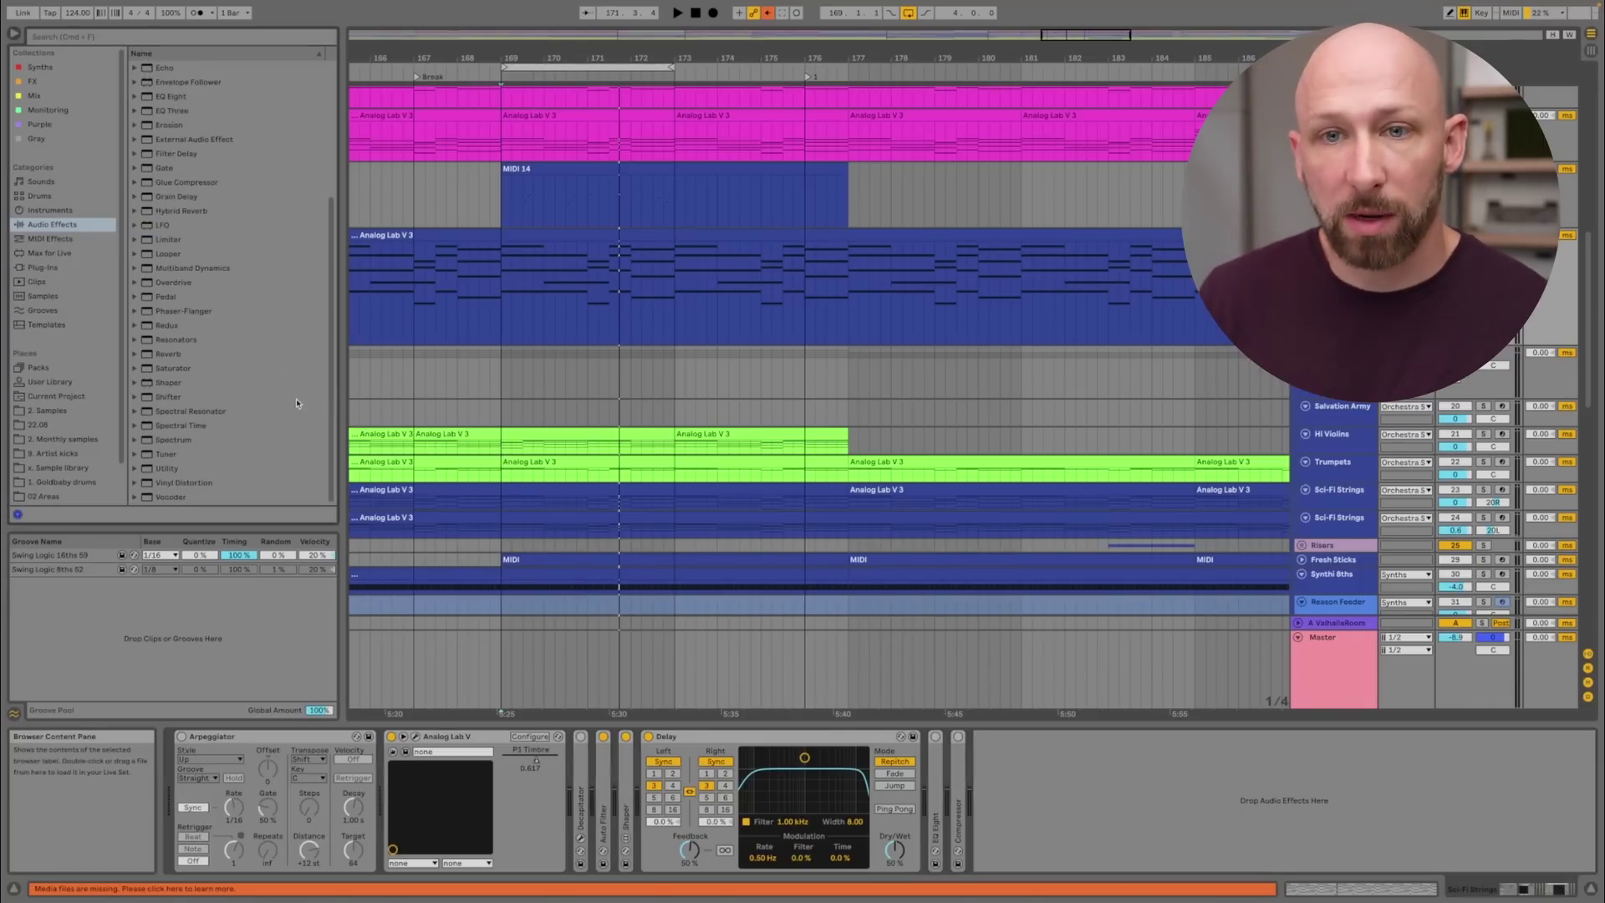
{"action": "left_click_drag", "start_coordinate": [167, 382], "coordinate": [825, 736]}
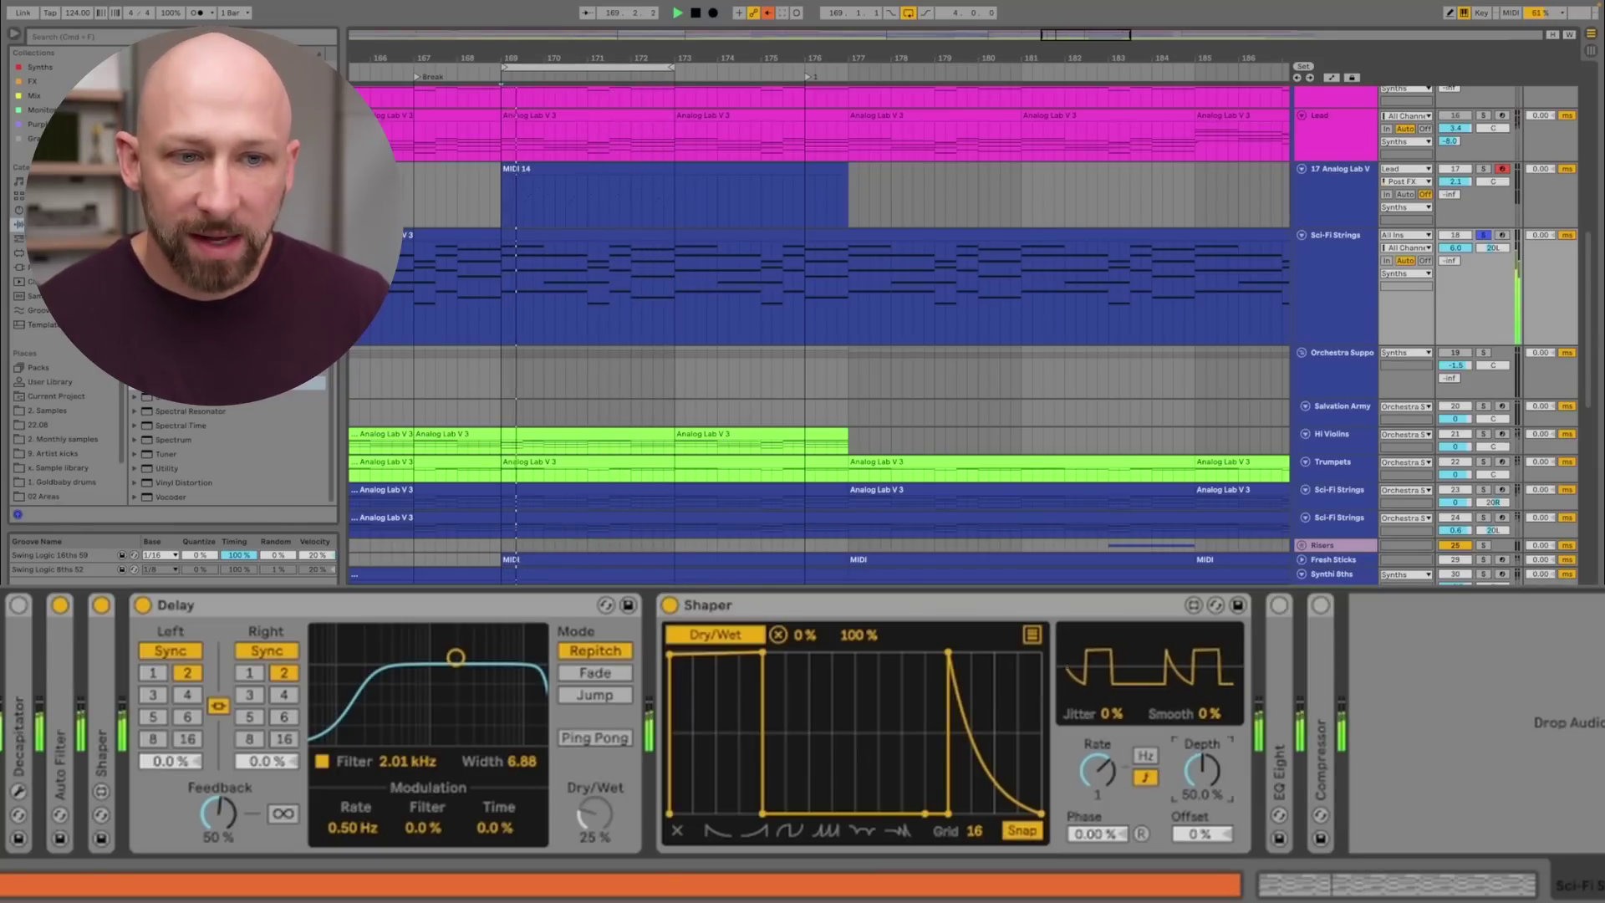
Expand the Auto Filter and the first Shaper to examine the filter and delay modulation during playback
{"action": "double_click", "coordinate": [60, 661]}
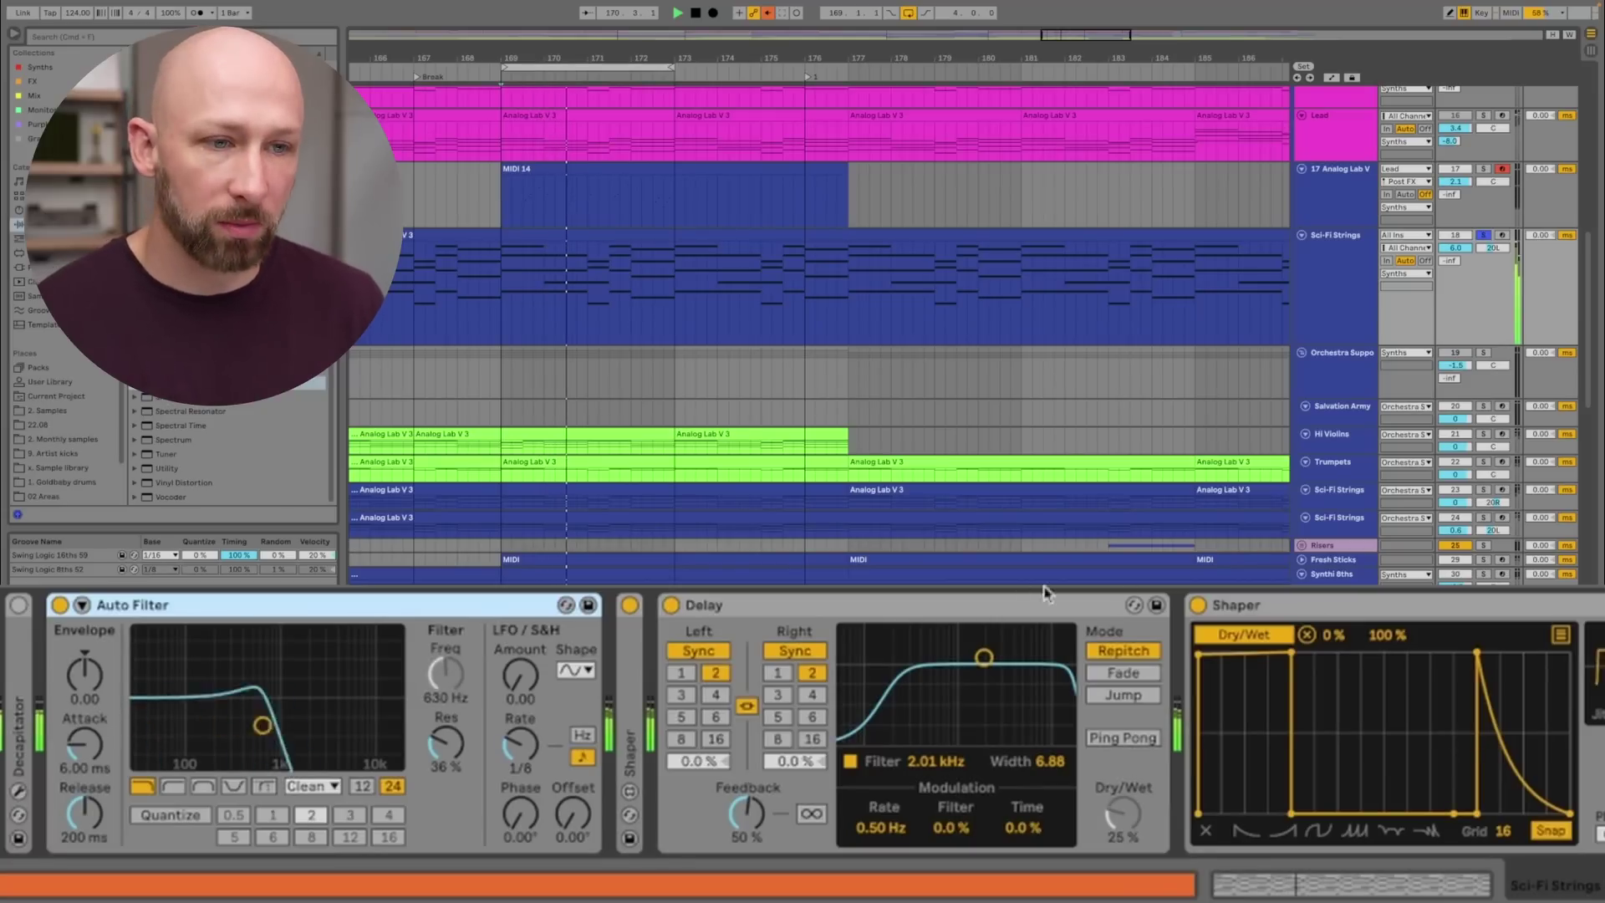
{"action": "left_click_drag", "start_coordinate": [1253, 605], "coordinate": [686, 604]}
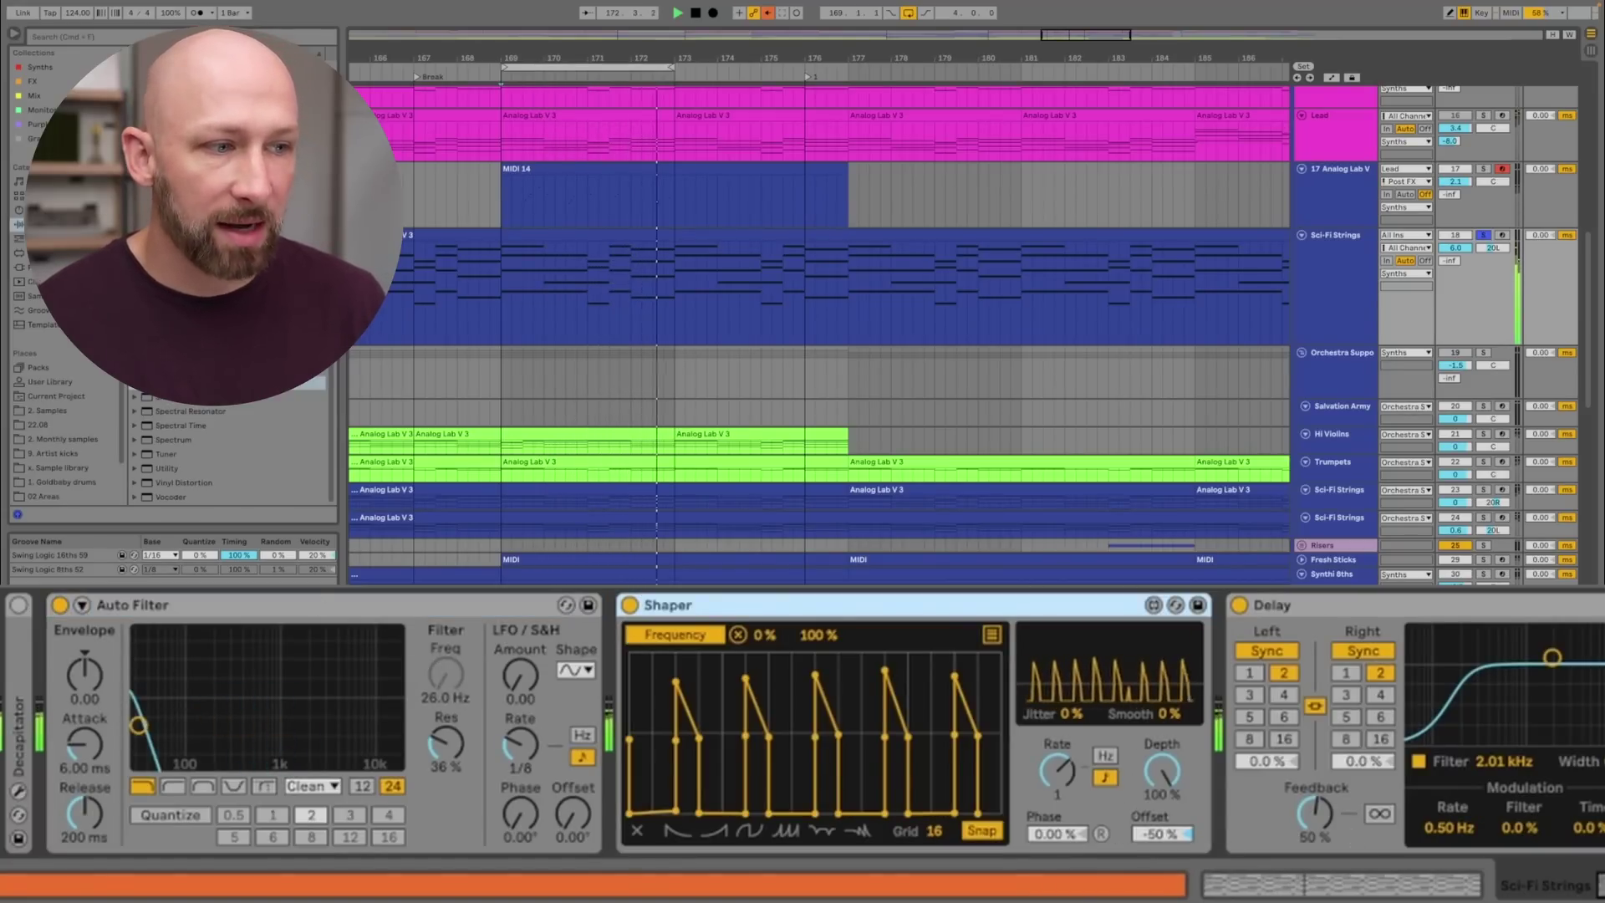
{"action": "scroll", "coordinate": [803, 723], "scroll_direction": "right", "scroll_amount": 5}
{"action": "scroll", "coordinate": [616, 669], "scroll_direction": "right", "scroll_amount": 3}
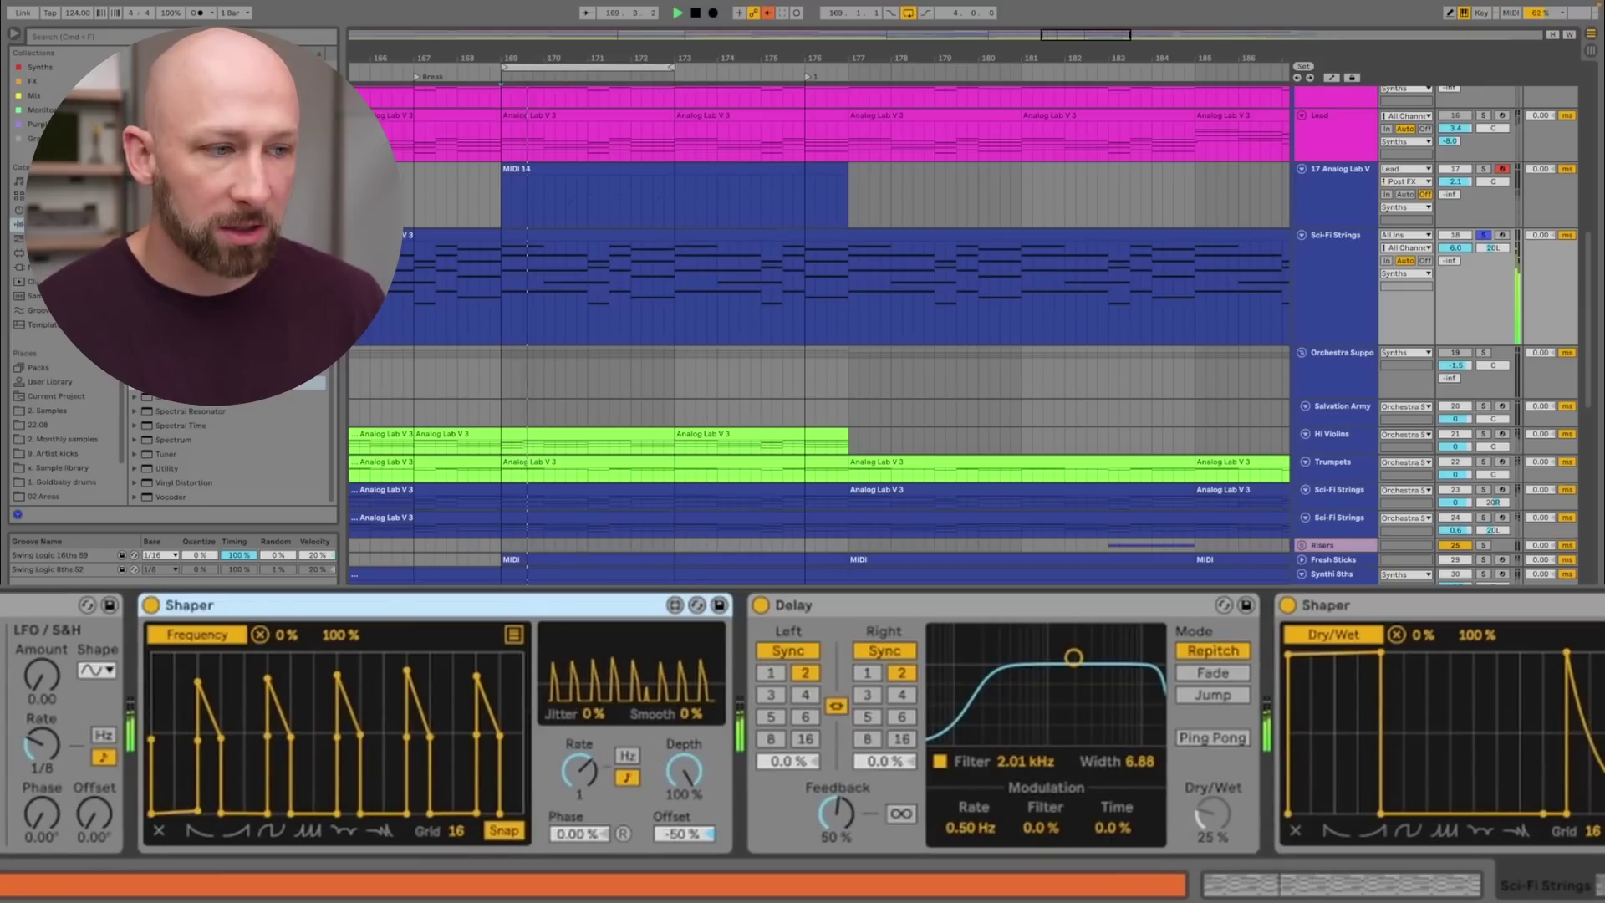
Collapse the Auto Filter, both Shapers and the Delay in the Sci-Fi Strings device chain
{"action": "scroll", "coordinate": [616, 669], "scroll_direction": "right", "scroll_amount": 2}
{"action": "scroll", "coordinate": [802, 723], "scroll_direction": "right", "scroll_amount": 2}
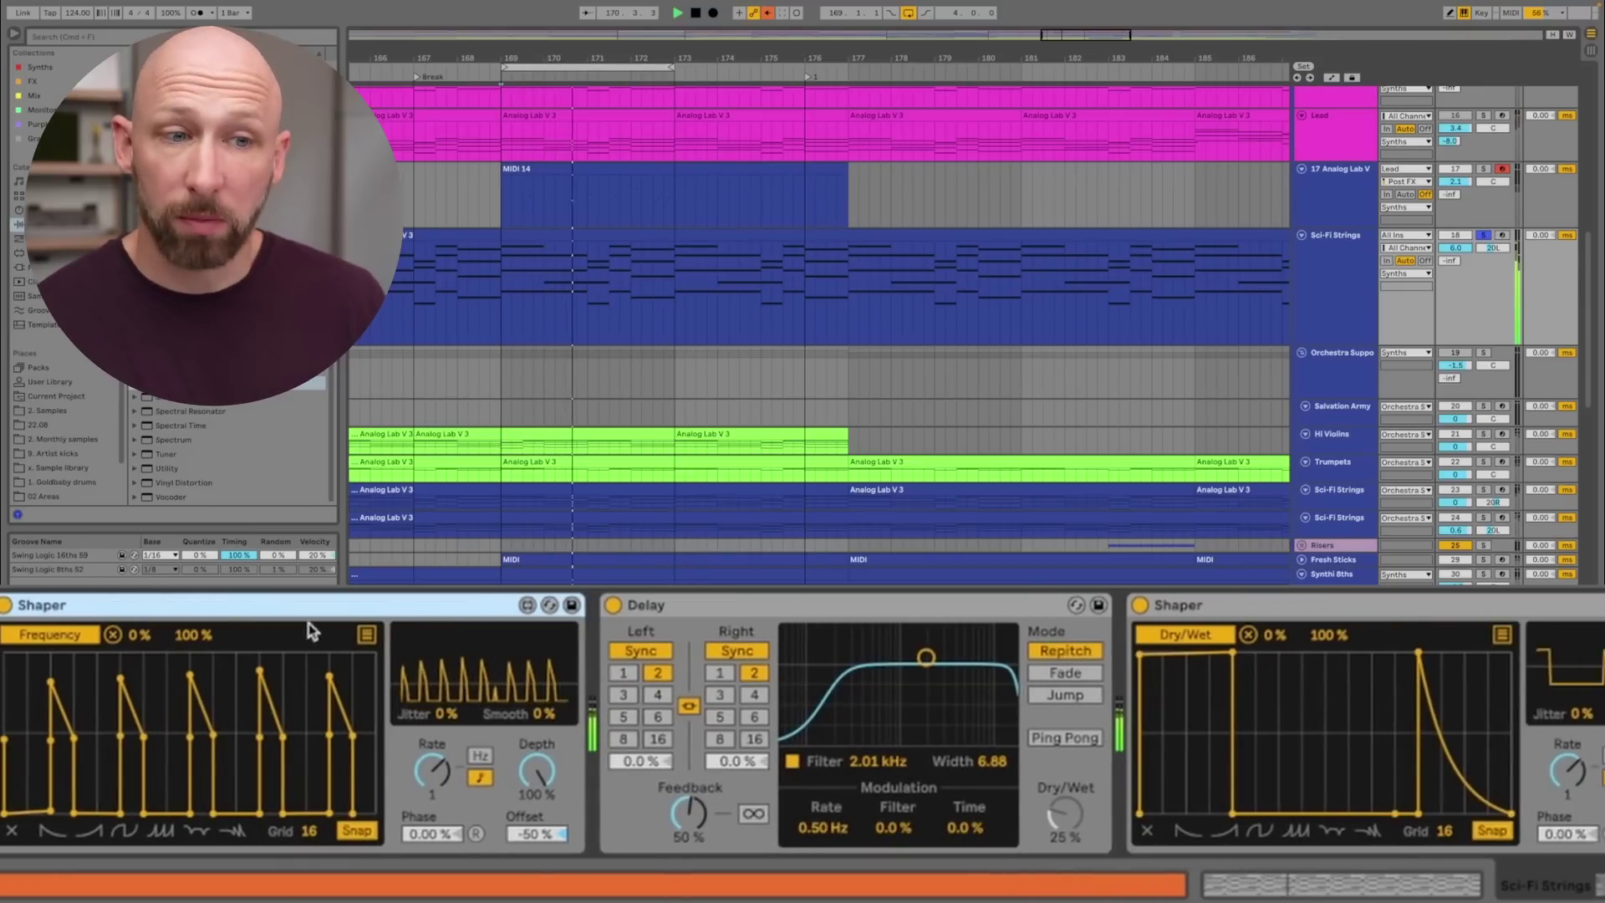
{"action": "left_click", "coordinate": [310, 623]}
{"action": "double_click", "coordinate": [601, 605]}
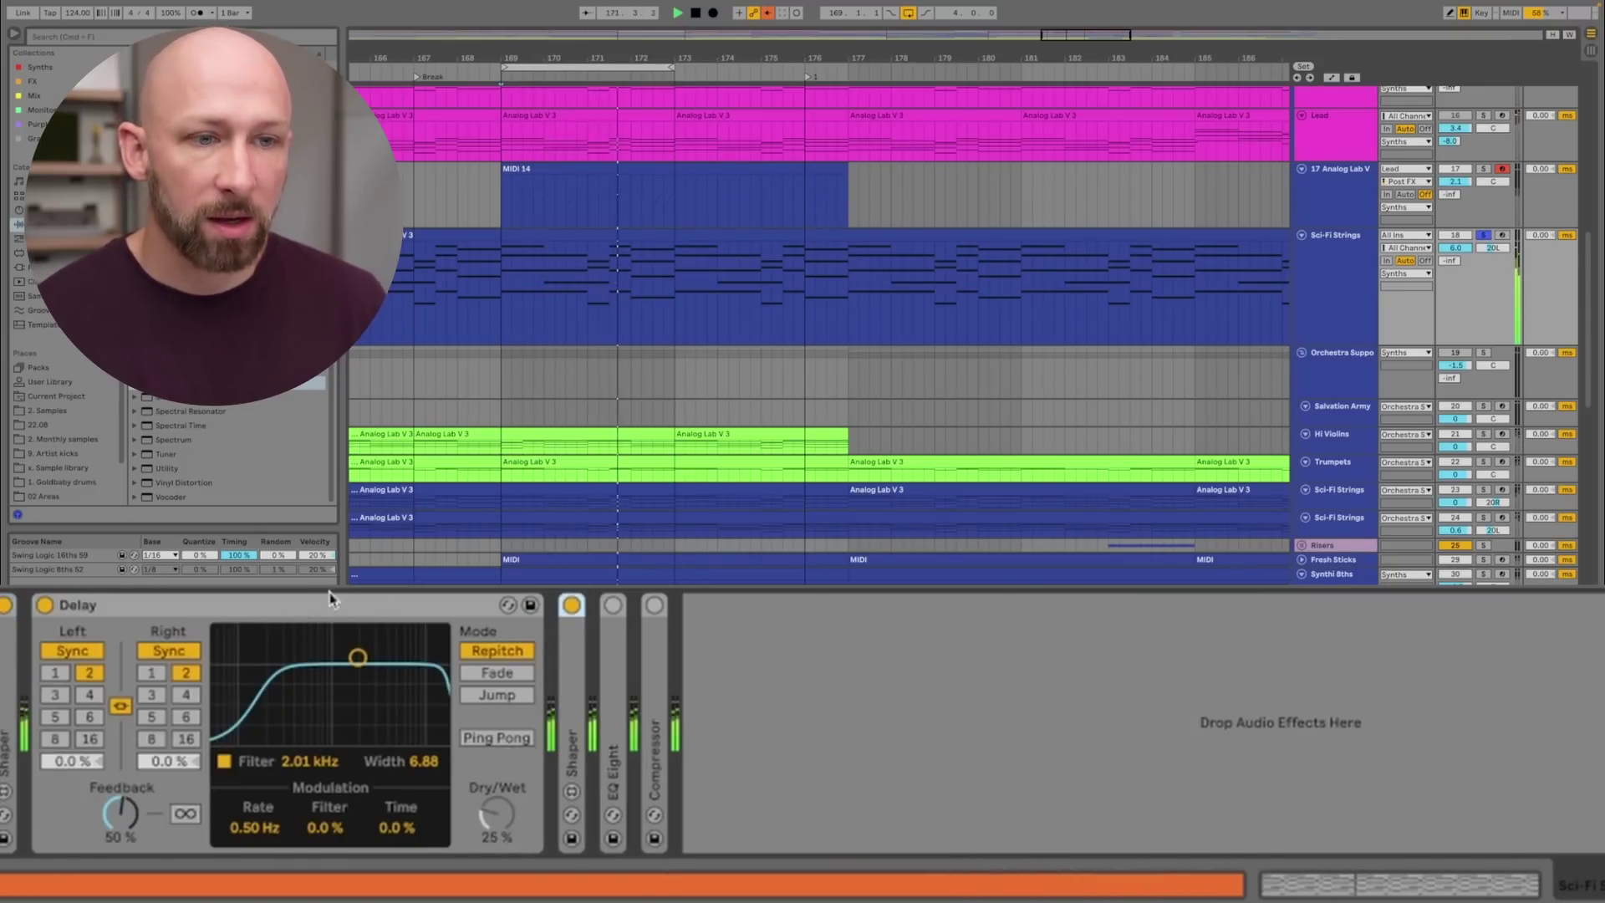
{"action": "left_click", "coordinate": [316, 604]}
{"action": "double_click", "coordinate": [315, 604]}
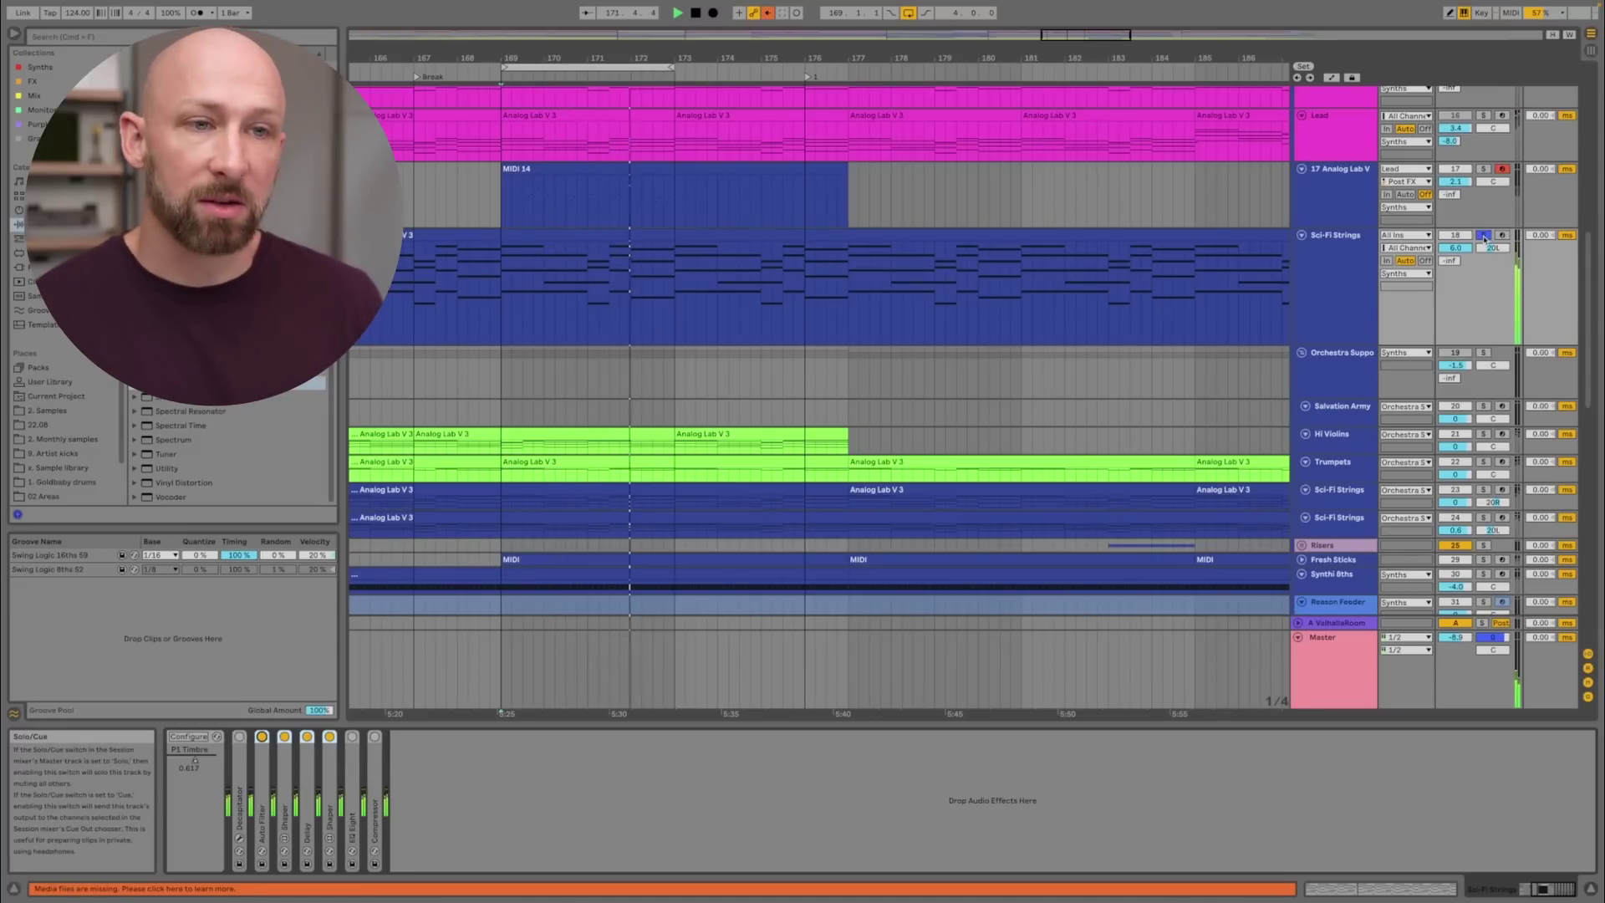
Unsolo the Sci-Fi Strings track so it plays together with the full mix
{"action": "left_click", "coordinate": [1484, 237]}
{"action": "left_click", "coordinate": [1448, 247]}
{"action": "left_click", "coordinate": [1448, 247]}
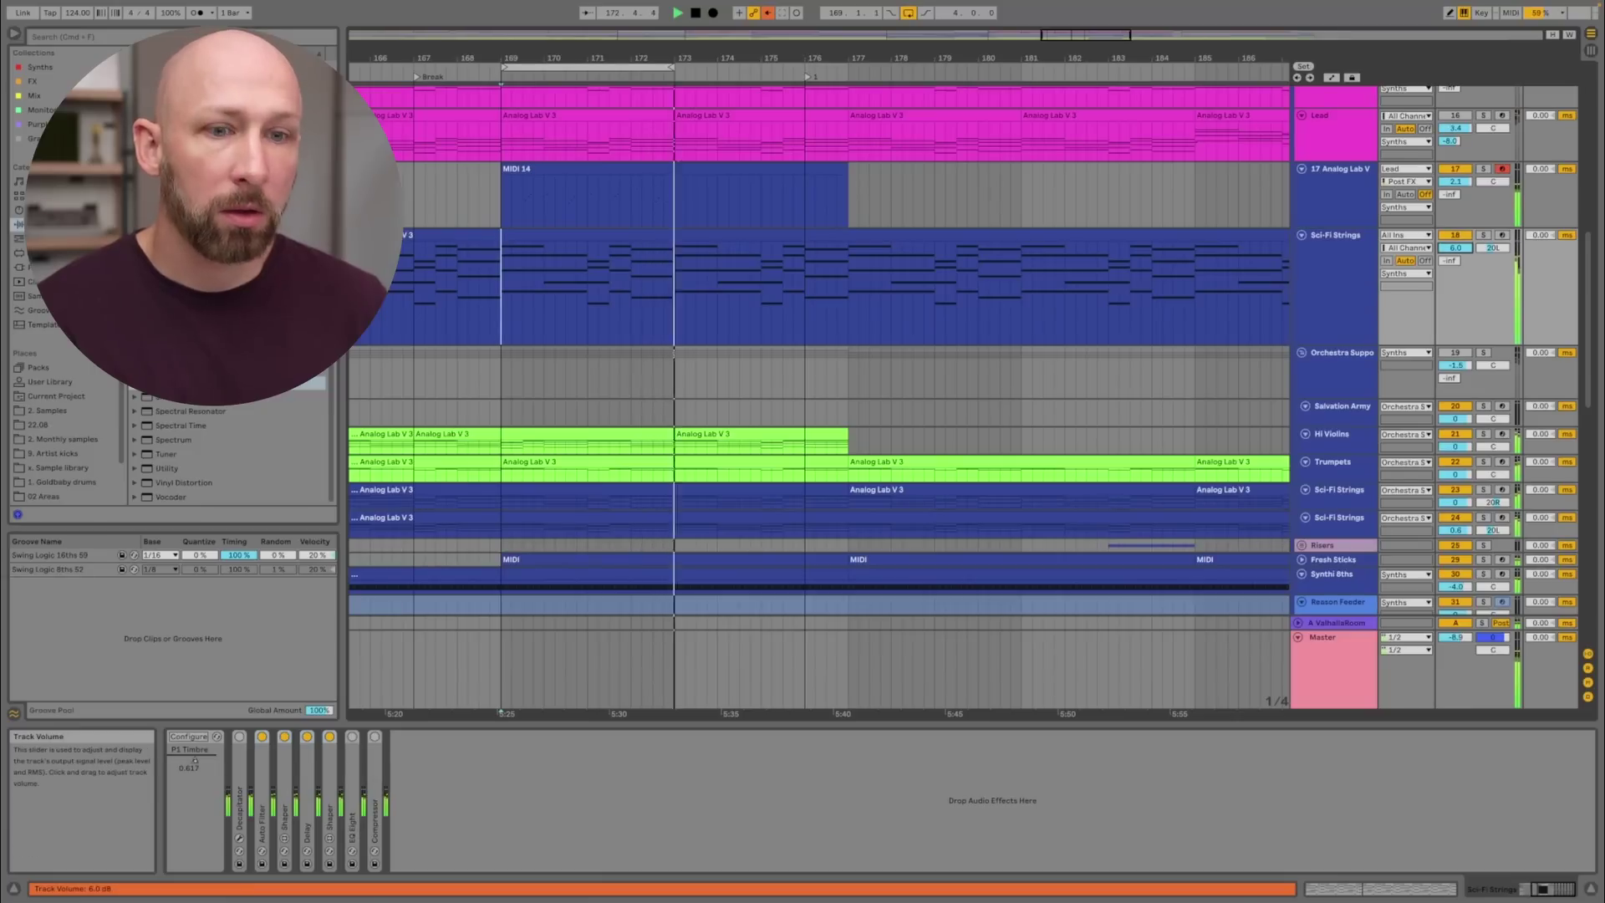
Activate the Compressor and EQ Eight on Sci-Fi Strings, and set the Compressor's output gain to 16.0 dB
{"action": "left_click", "coordinate": [374, 737]}
{"action": "left_click", "coordinate": [380, 746]}
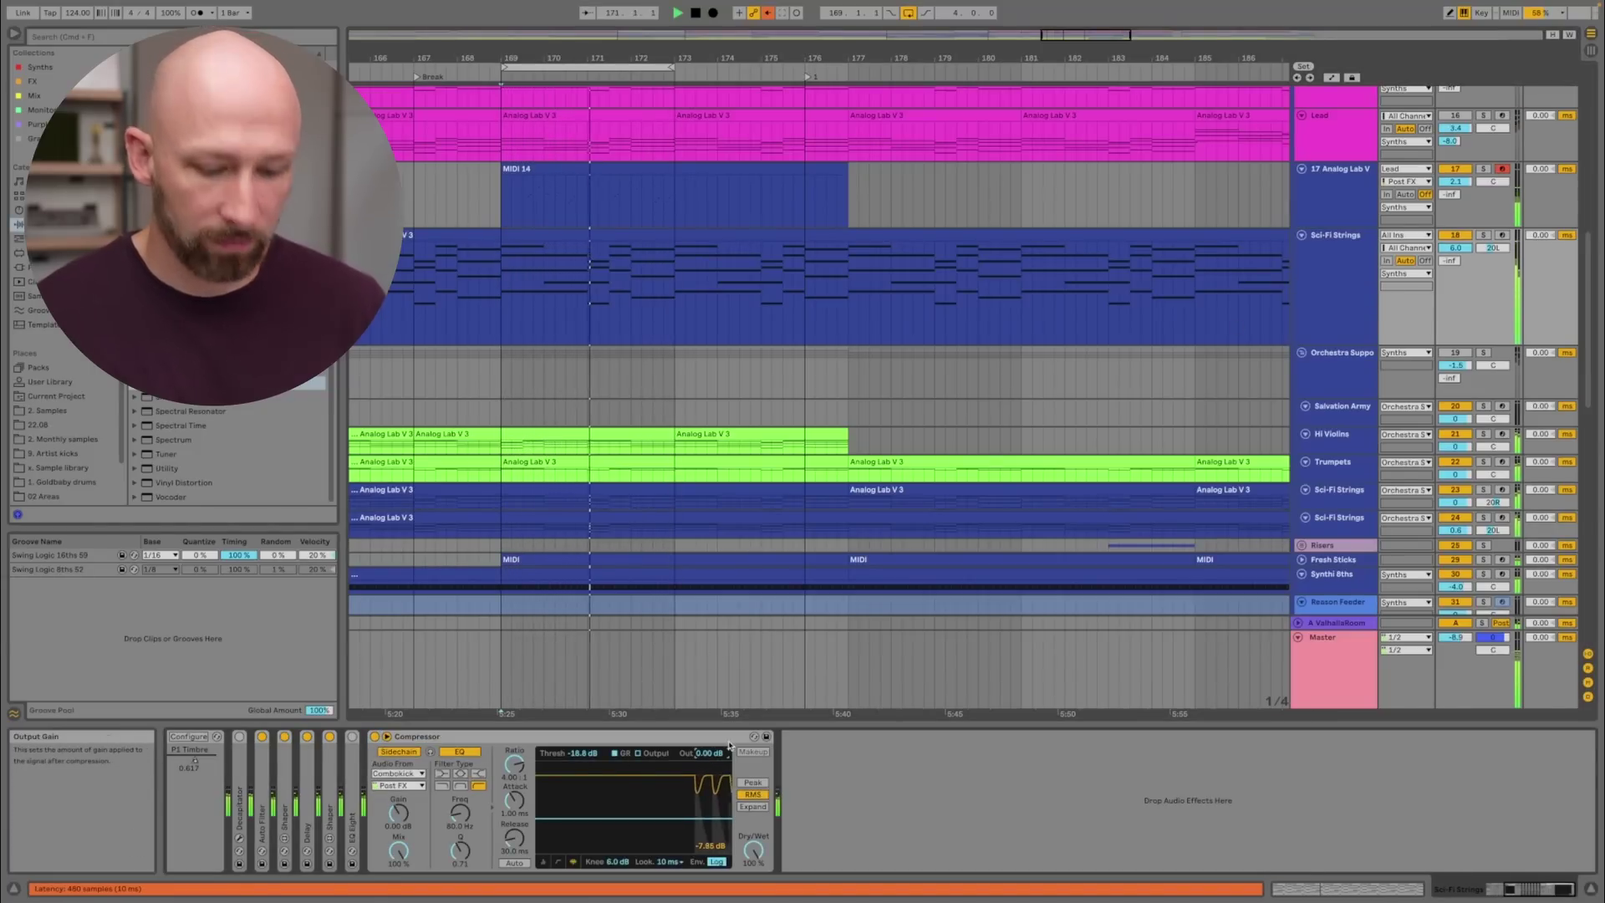
{"action": "left_click_drag", "start_coordinate": [710, 755], "coordinate": [709, 719]}
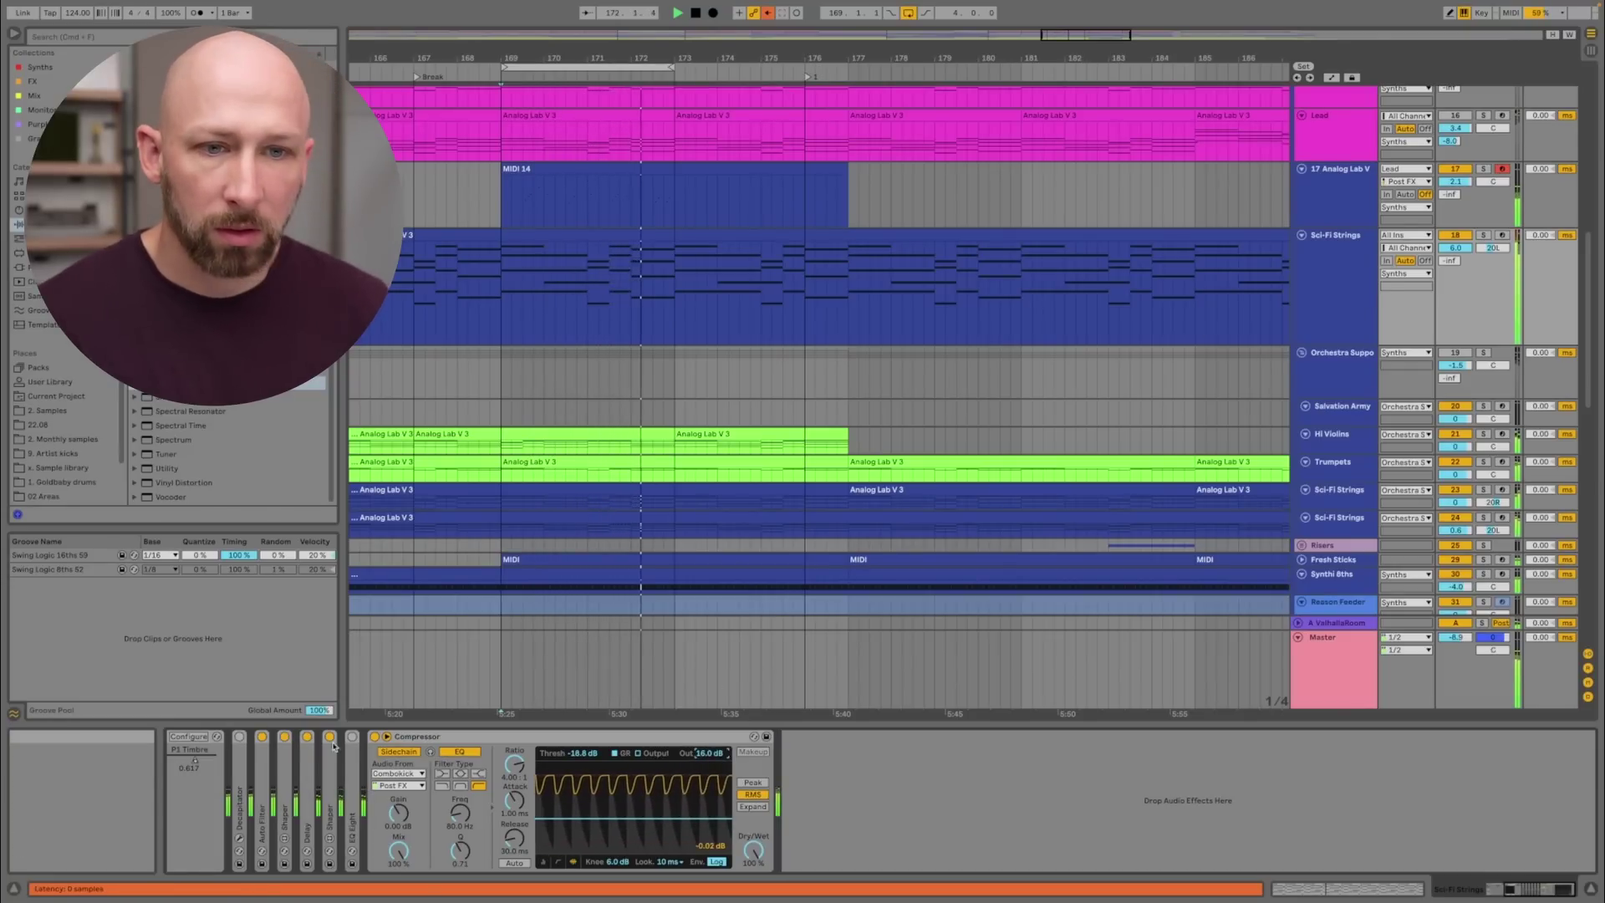
{"action": "double_click", "coordinate": [352, 828]}
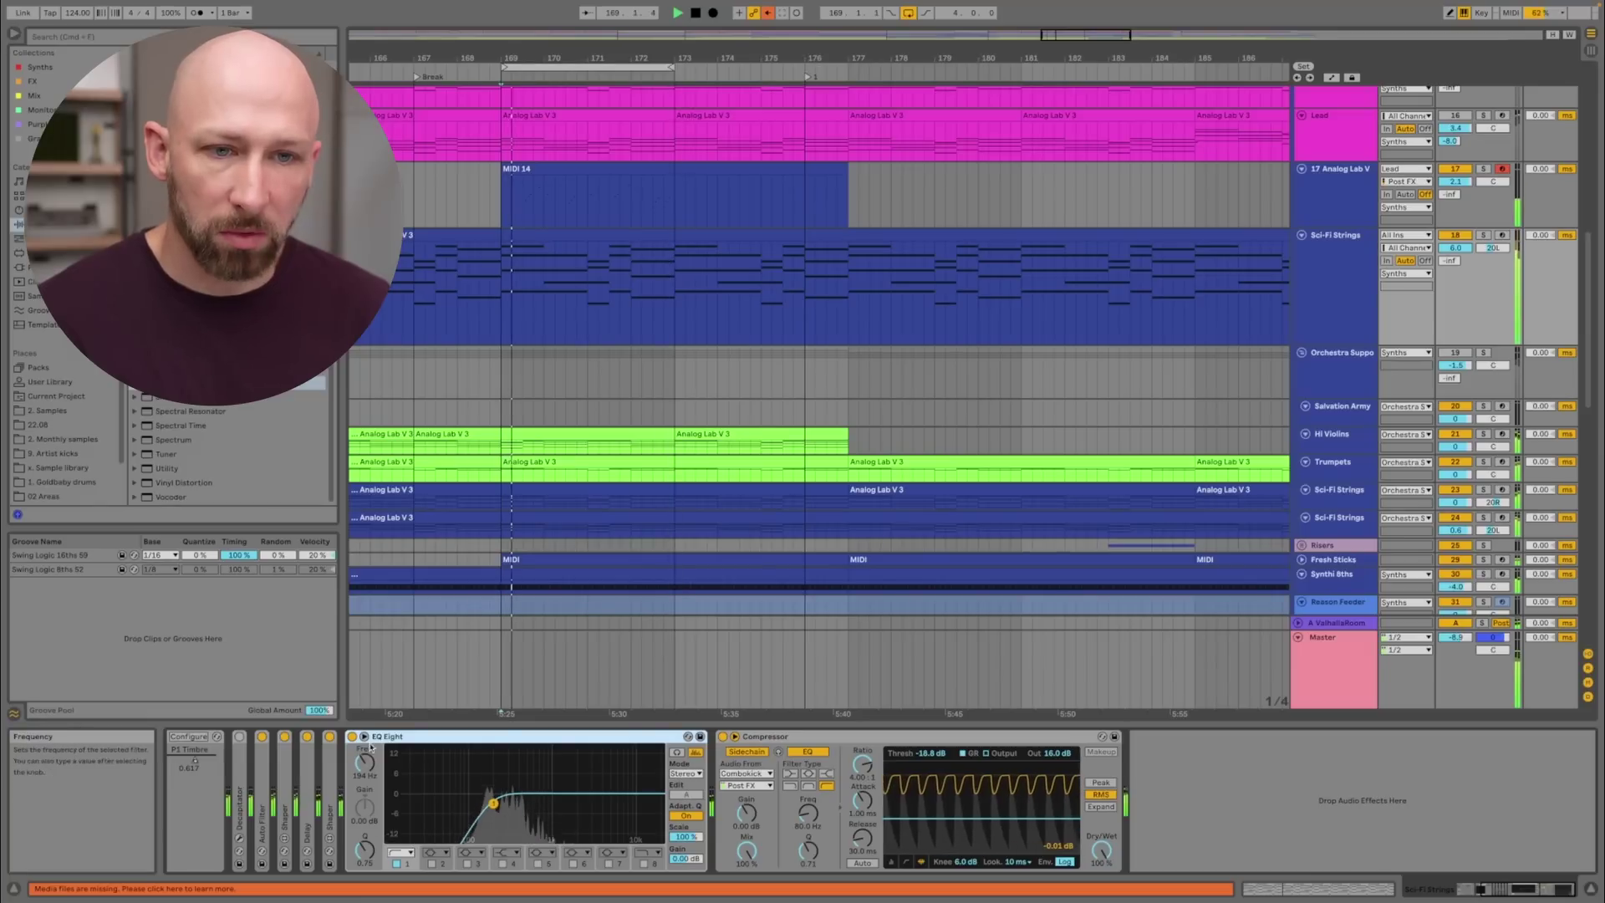
{"action": "double_click", "coordinate": [518, 736]}
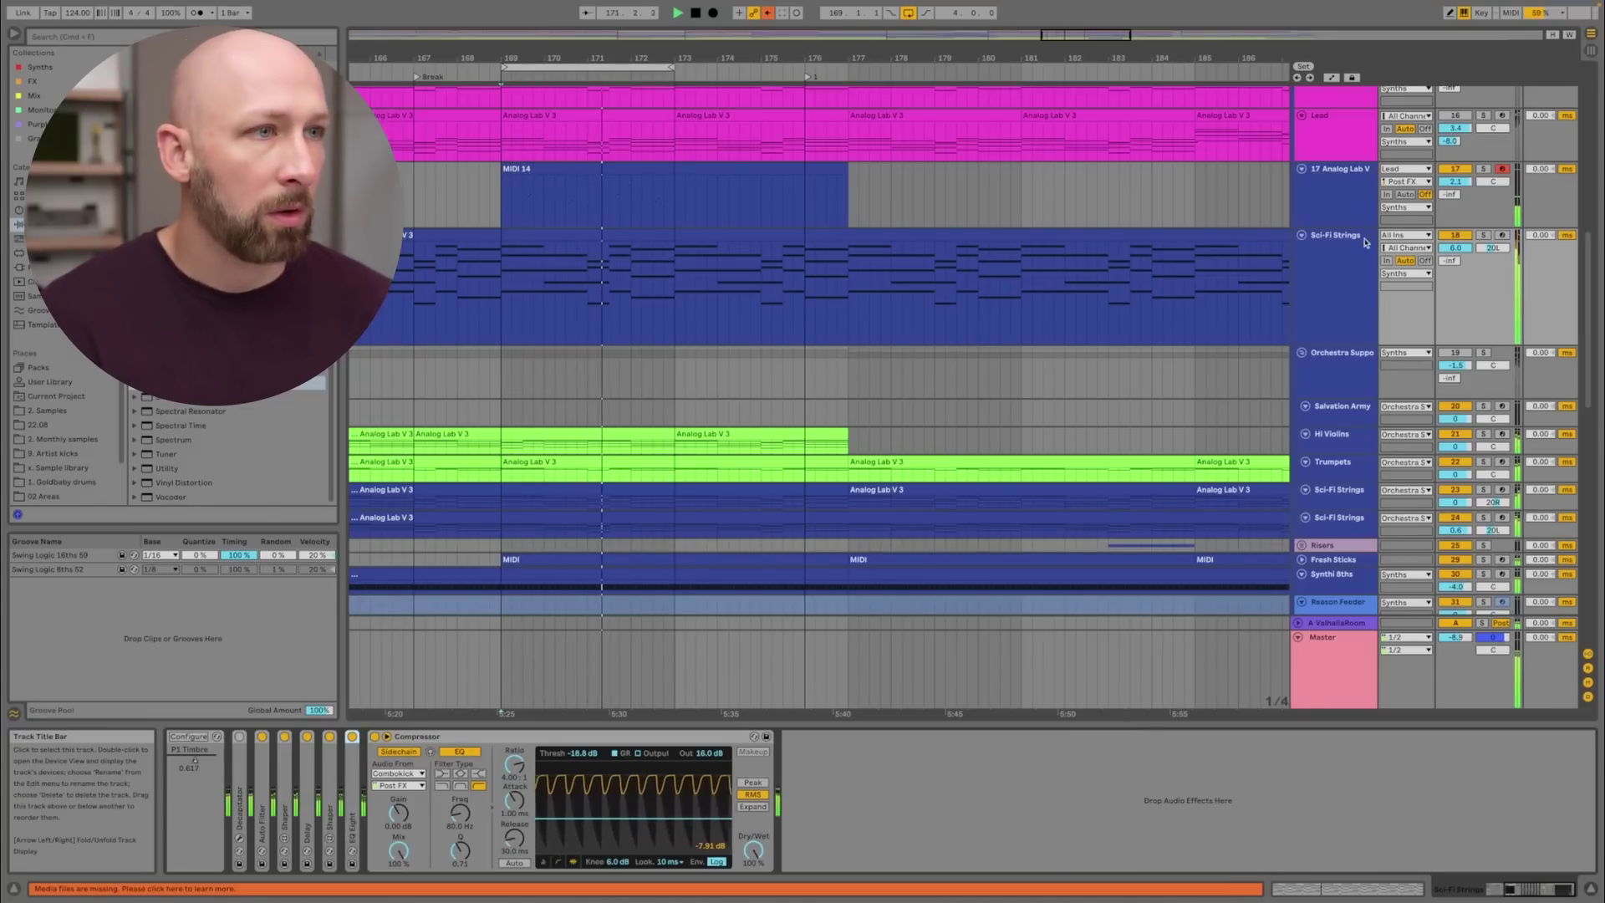
Look through the arrangement's tracks and examine the device chain of the lower Sci-Fi Strings track during playback
{"action": "scroll", "coordinate": [1600, 250], "scroll_direction": "up", "scroll_amount": 5}
{"action": "scroll", "coordinate": [1599, 249], "scroll_direction": "up", "scroll_amount": 1}
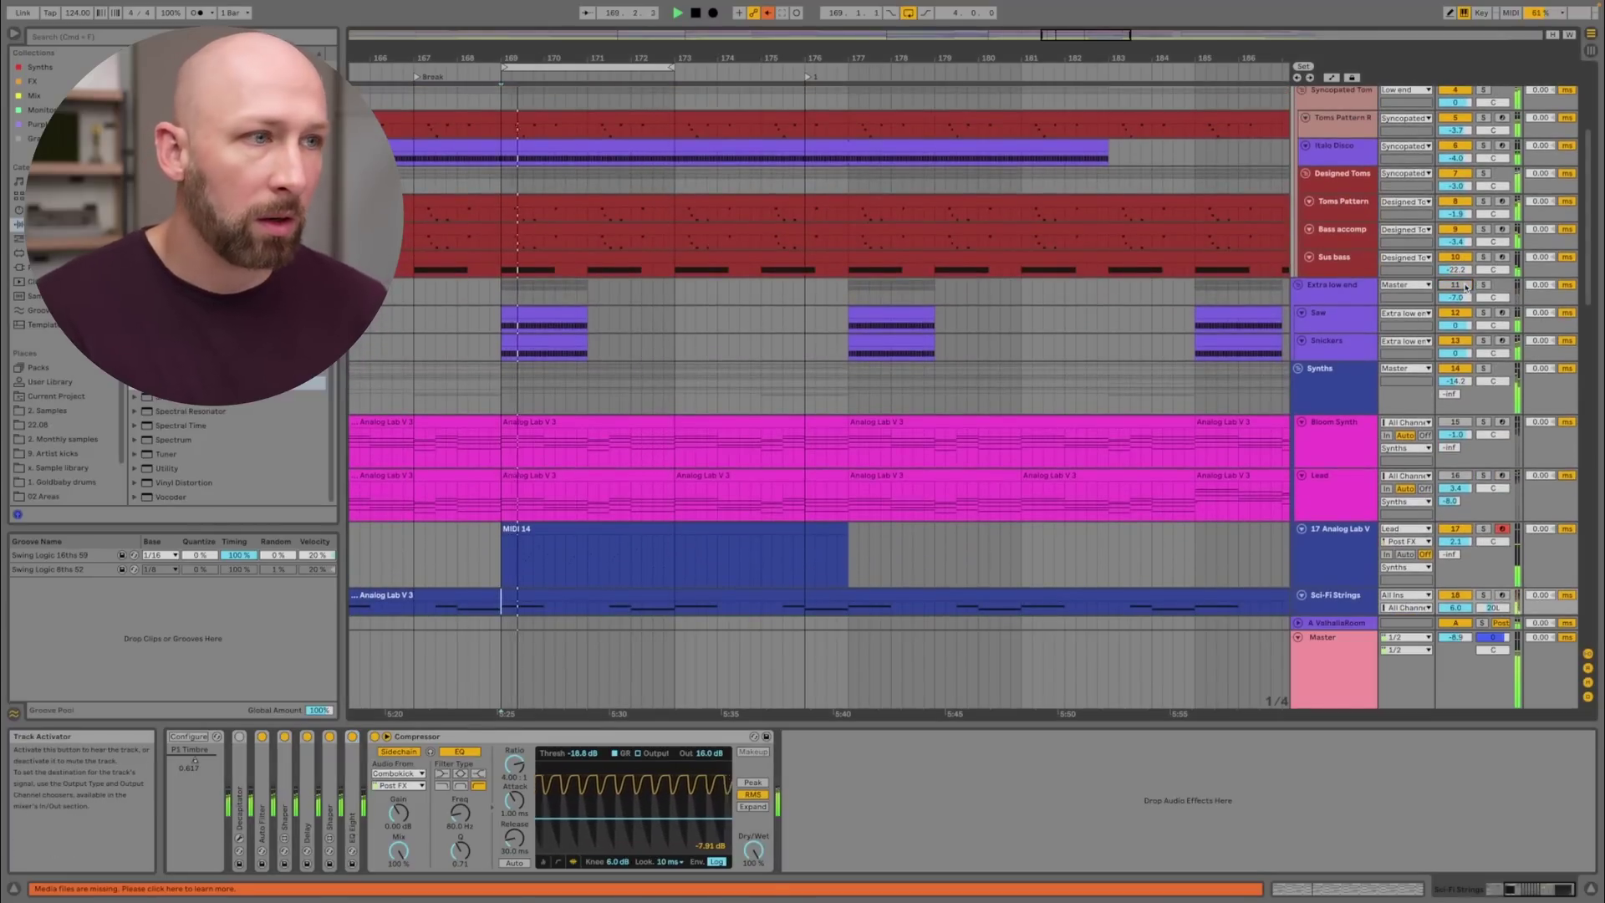
{"action": "left_click_drag", "start_coordinate": [1595, 215], "coordinate": [1602, 351]}
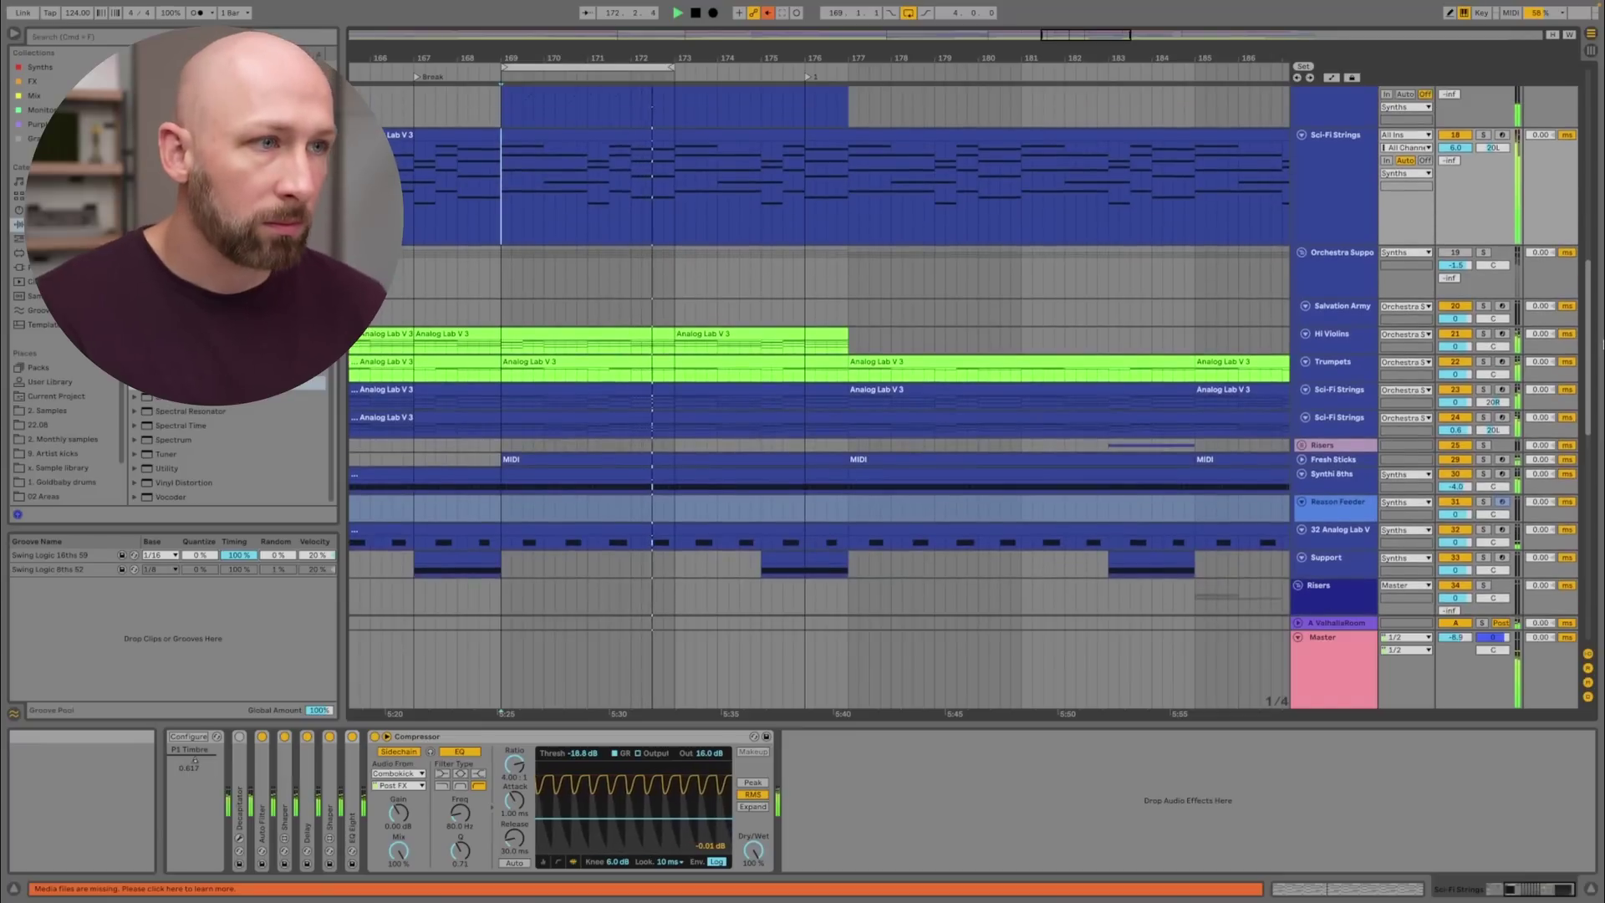
{"action": "left_click", "coordinate": [1350, 419]}
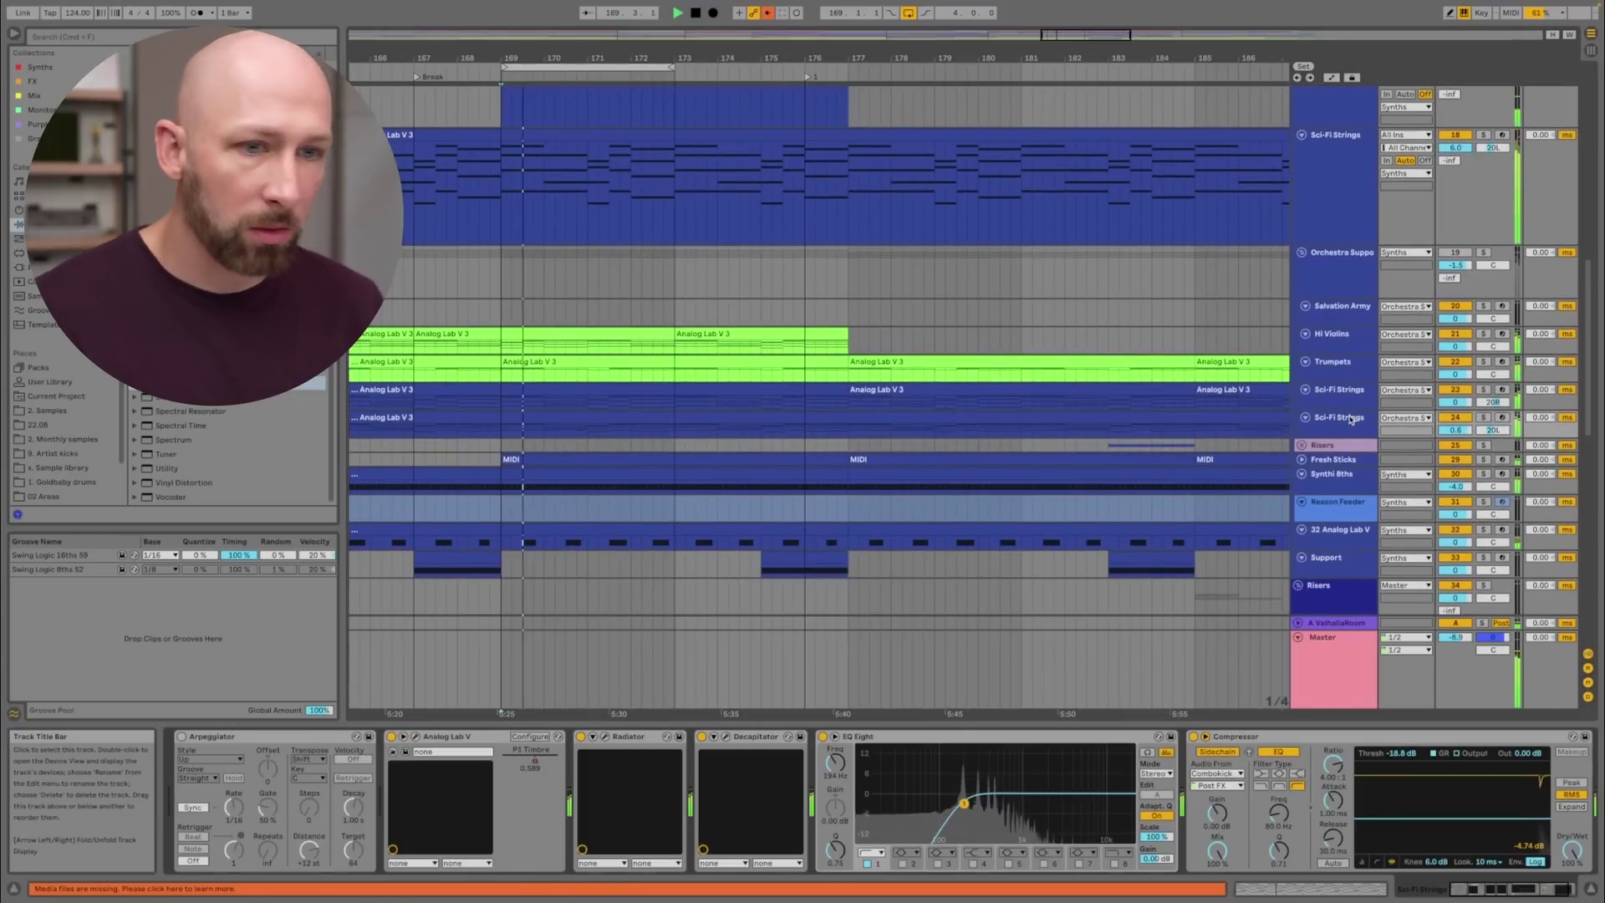
{"action": "left_click", "coordinate": [375, 754]}
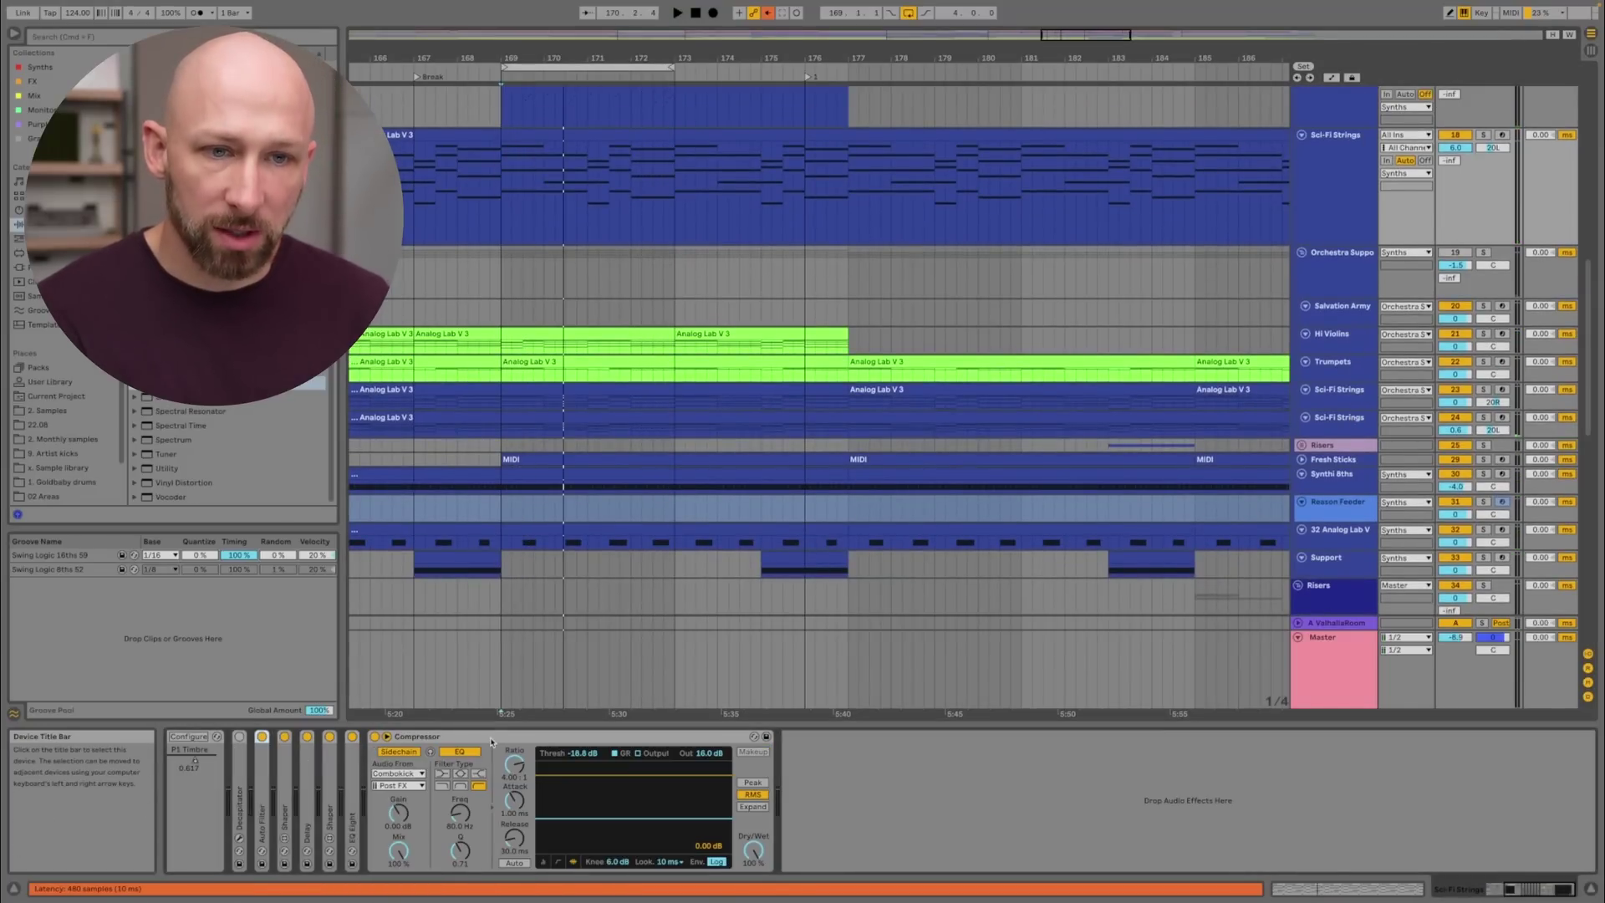
Group the devices from Auto Filter through Compressor into an Audio Effect Rack, and compare playback with the rack off and on
{"action": "left_click_drag", "start_coordinate": [471, 740], "coordinate": [251, 746]}
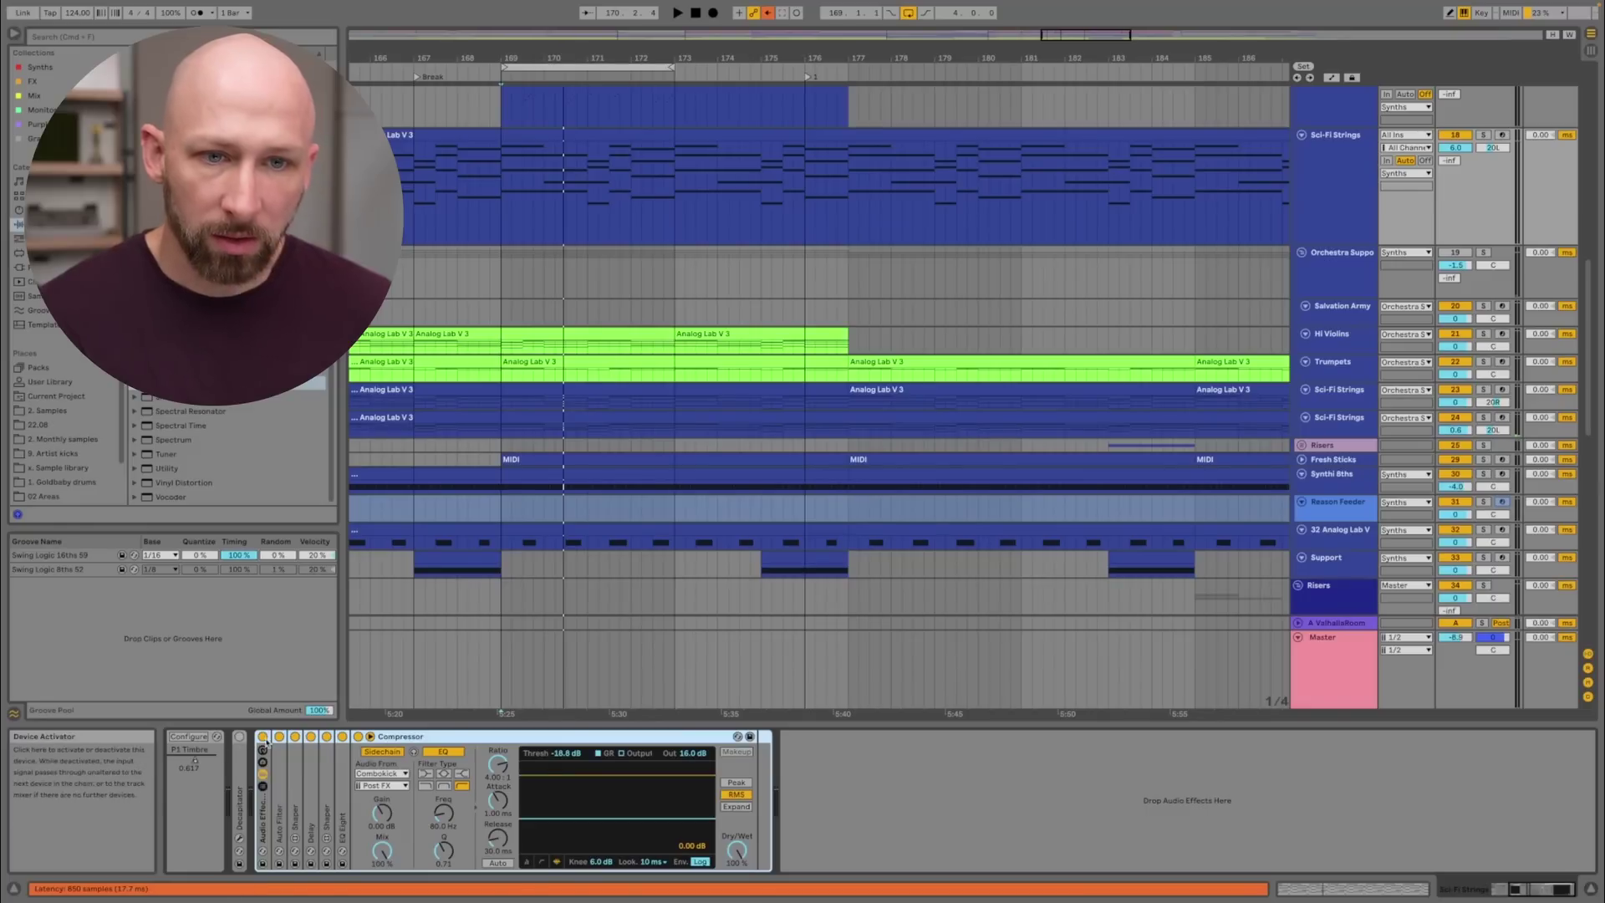
{"action": "left_click", "coordinate": [262, 737]}
{"action": "key", "text": "space"}
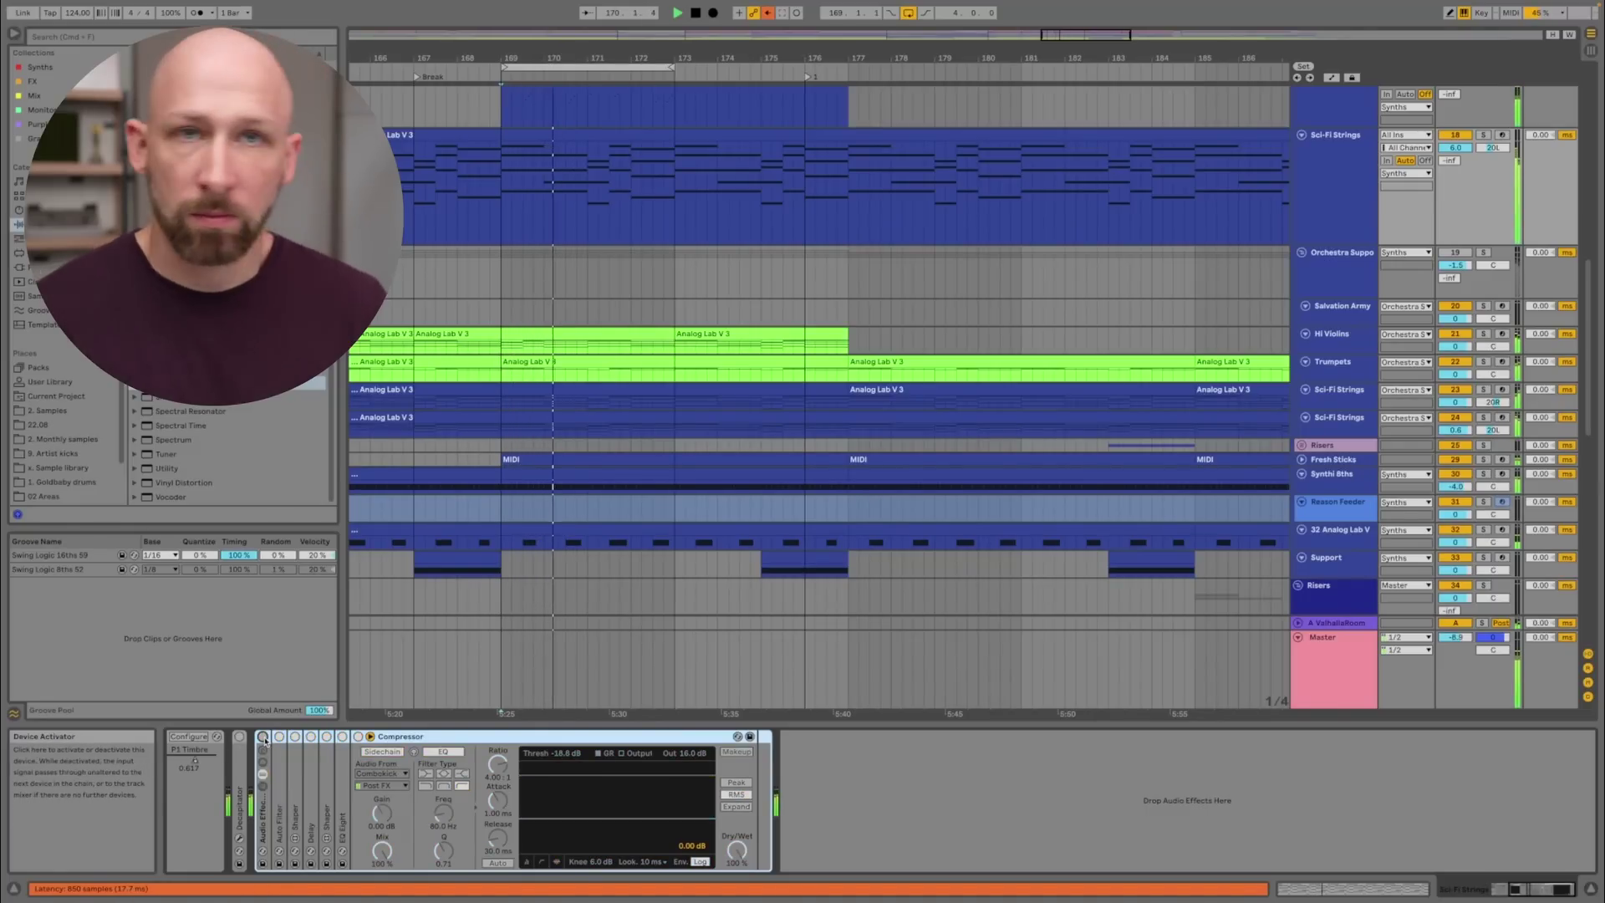
{"action": "left_click", "coordinate": [262, 737]}
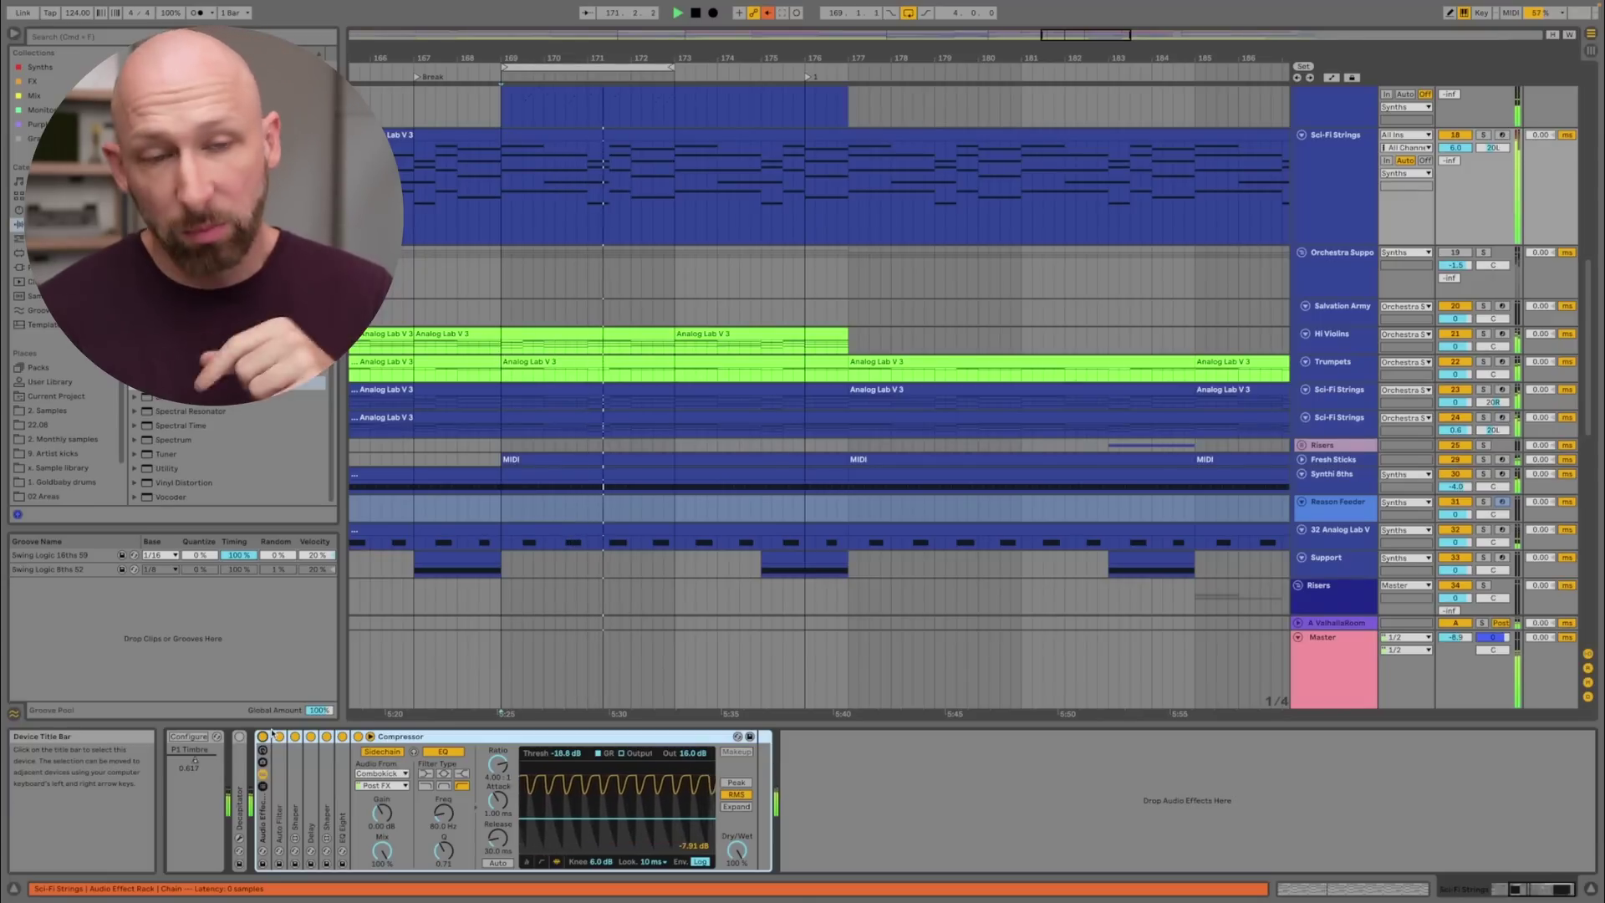
{"action": "key", "text": "space"}
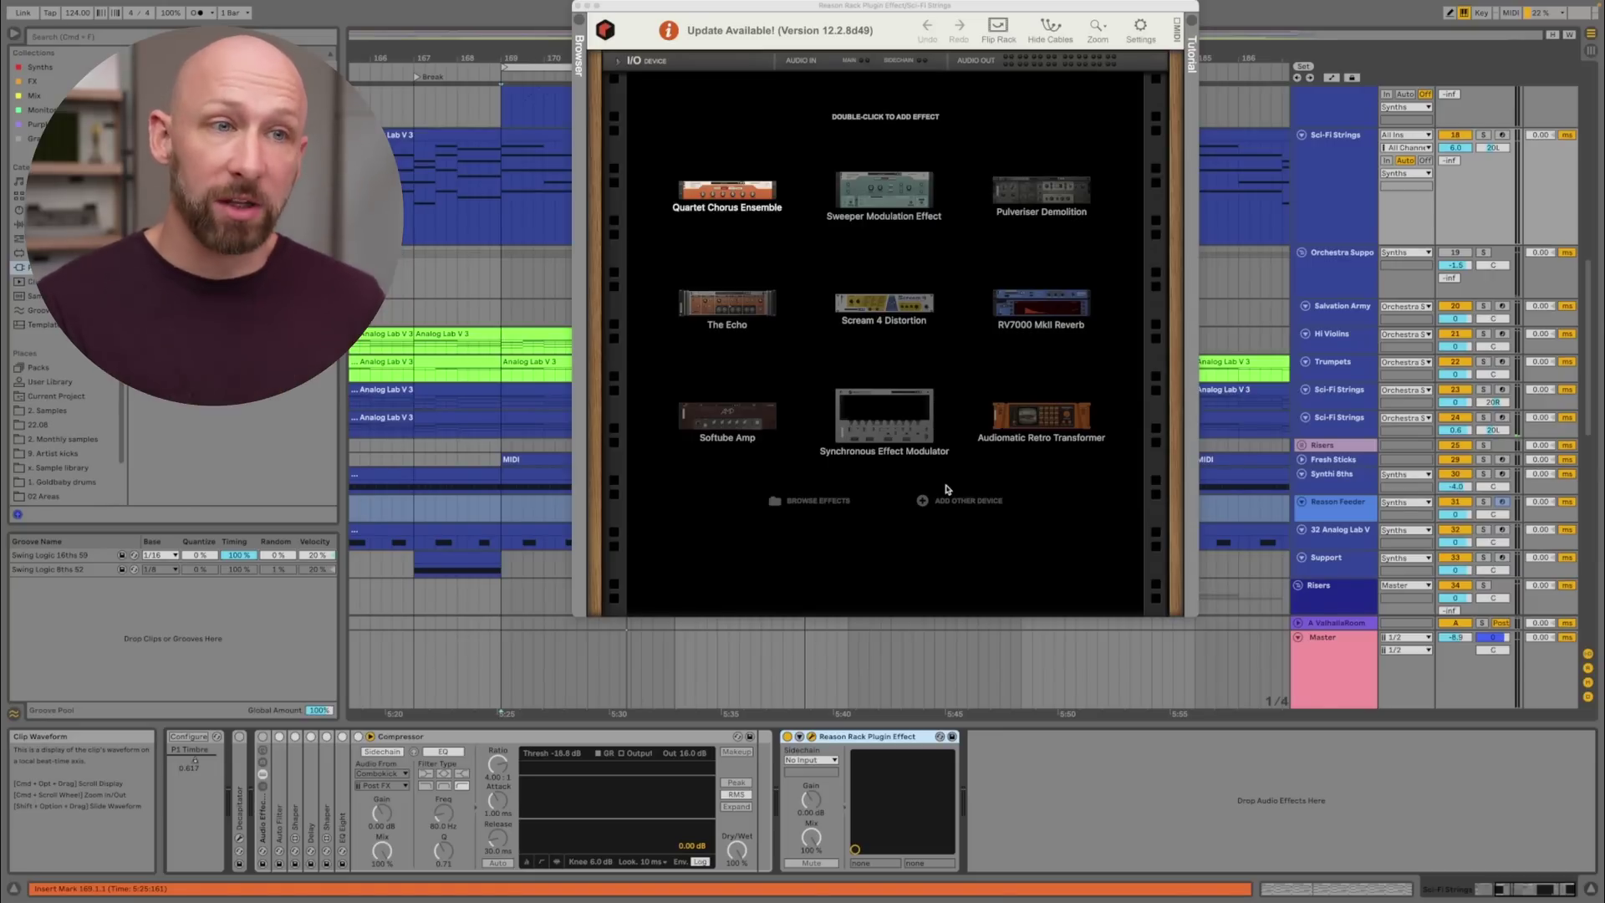
Add the Pulveriser Demolition effect to the Reason Rack Plugin and set its filter frequency to 104.7 Hz
{"action": "left_click", "coordinate": [1023, 203]}
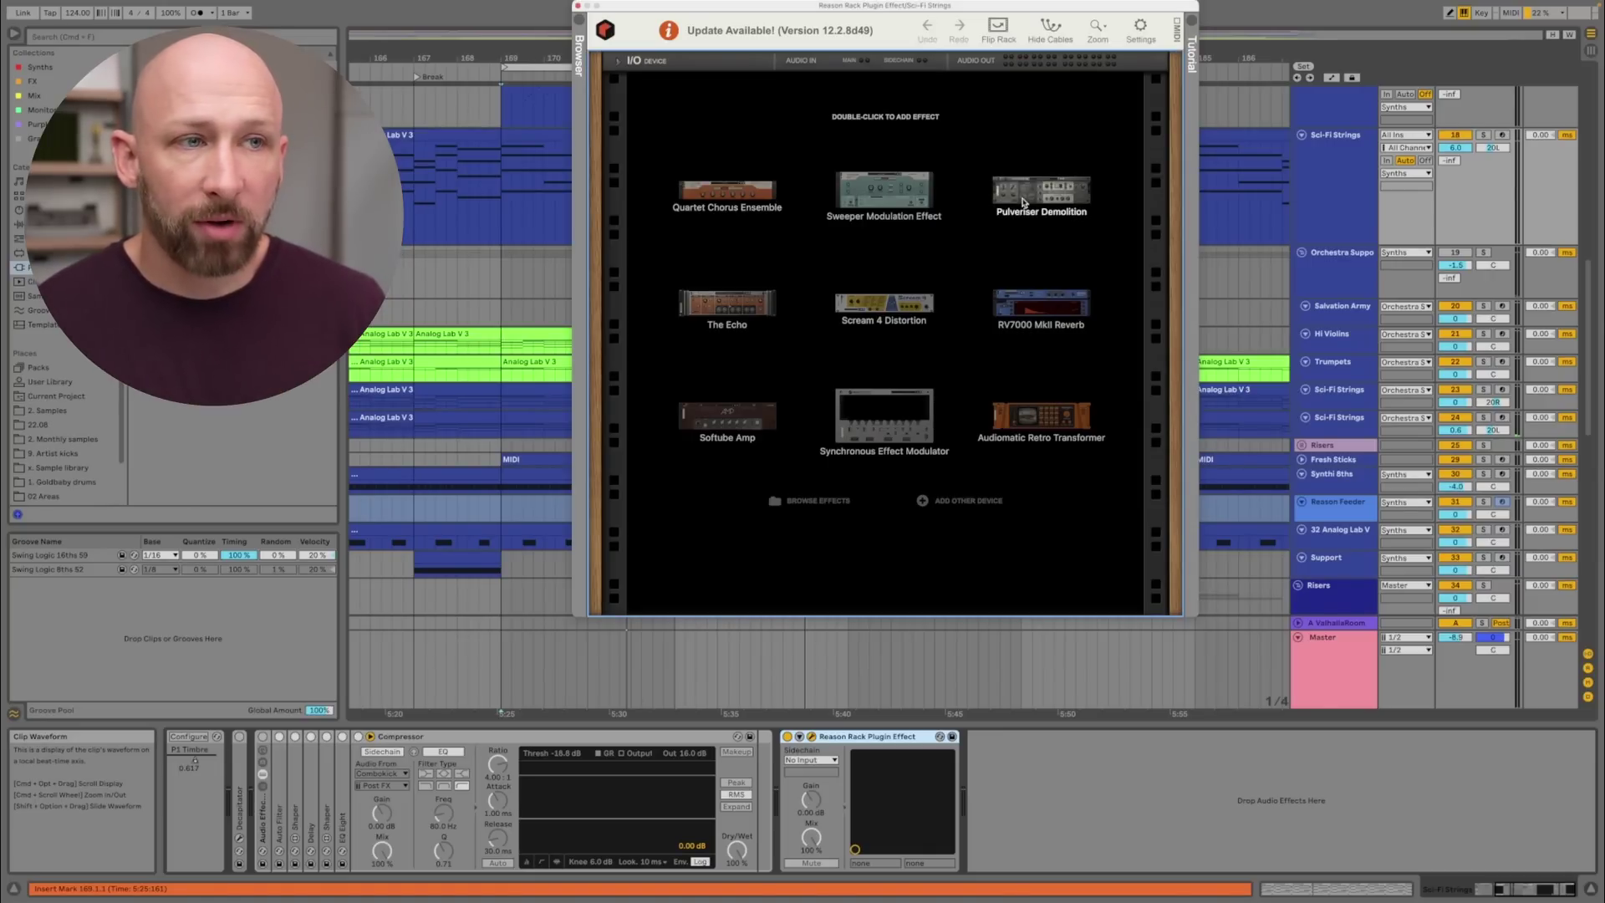
{"action": "double_click", "coordinate": [1023, 203]}
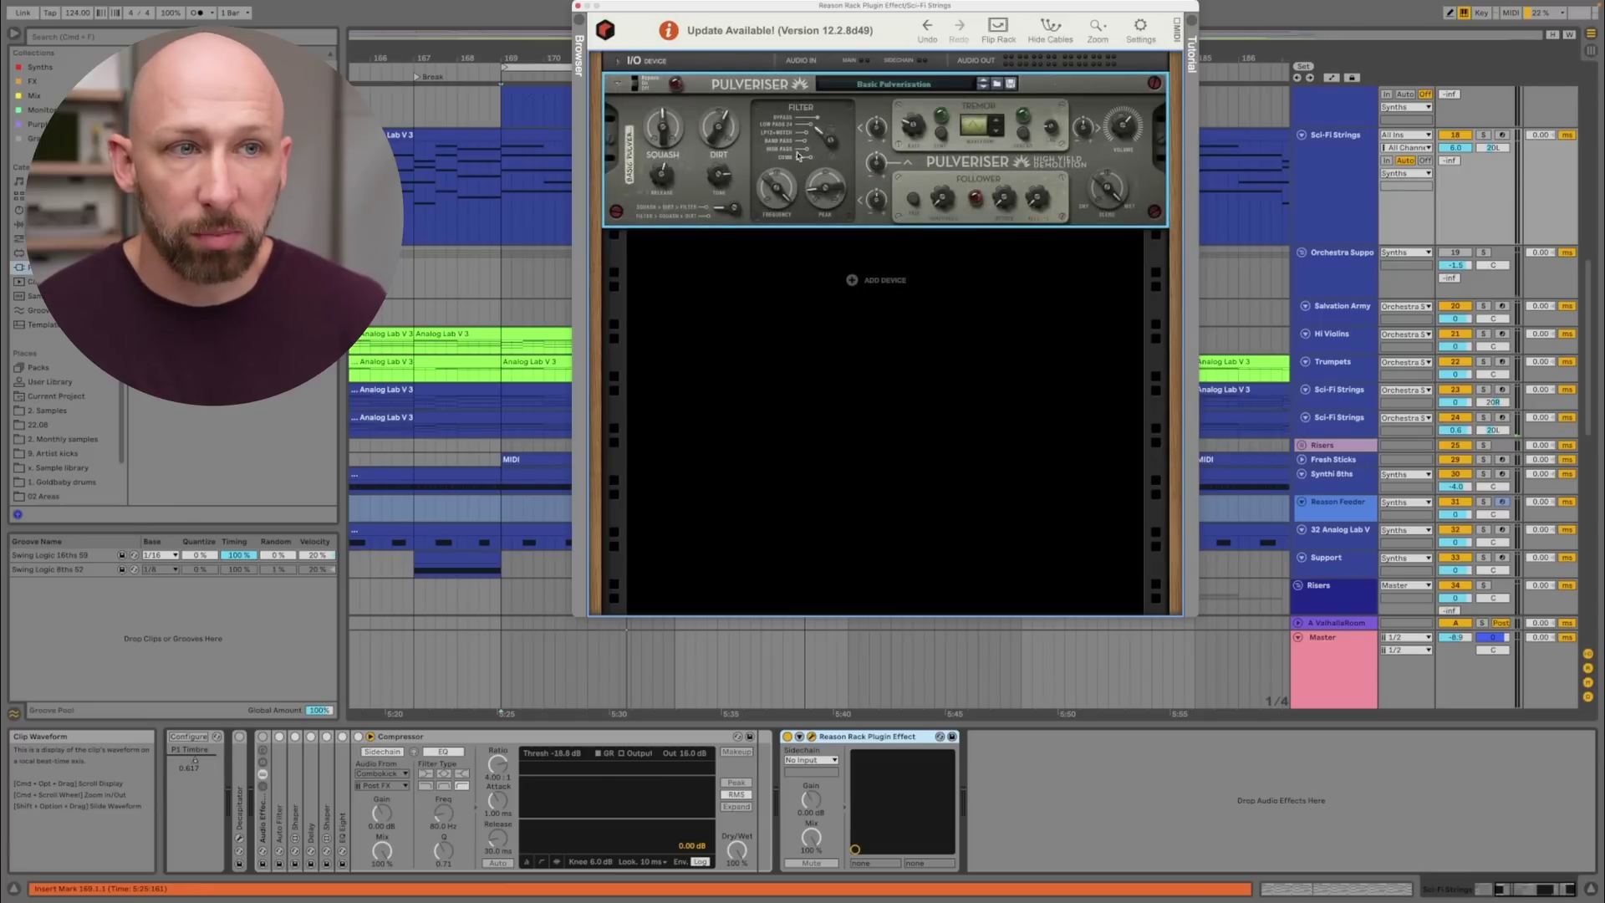
{"action": "left_click_drag", "start_coordinate": [777, 190], "coordinate": [792, 200]}
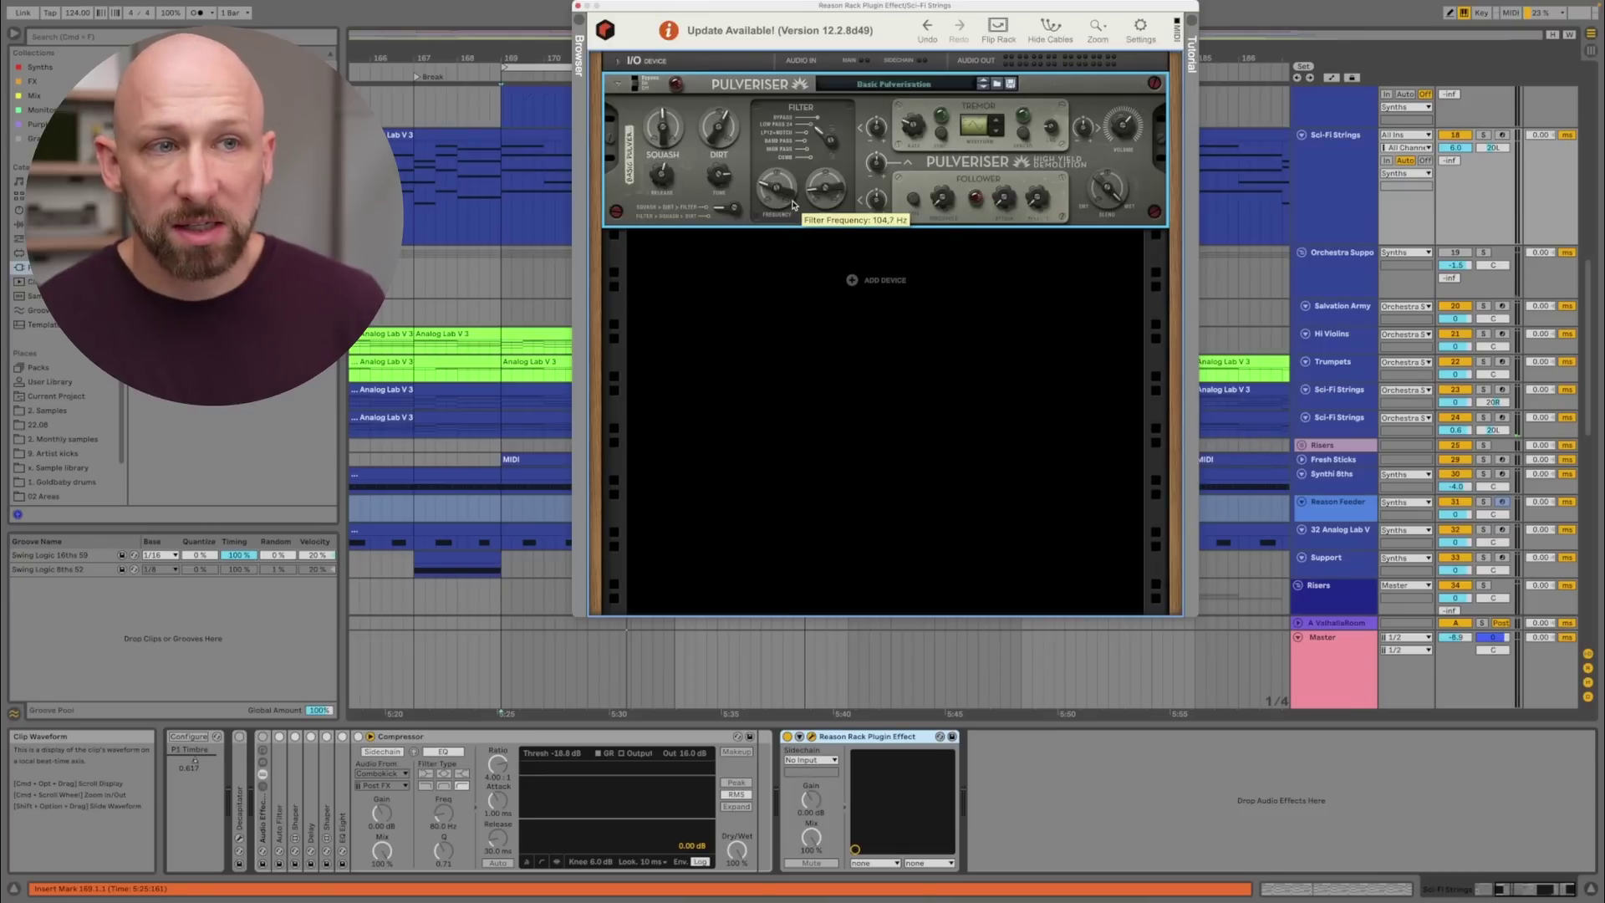
Add a Matrix Pattern Sequencer below Pulveriser, and check its CV cable to Filter Frequency on the rear of the rack
{"action": "right_click", "coordinate": [850, 275]}
{"action": "mouse_move", "coordinate": [955, 374]}
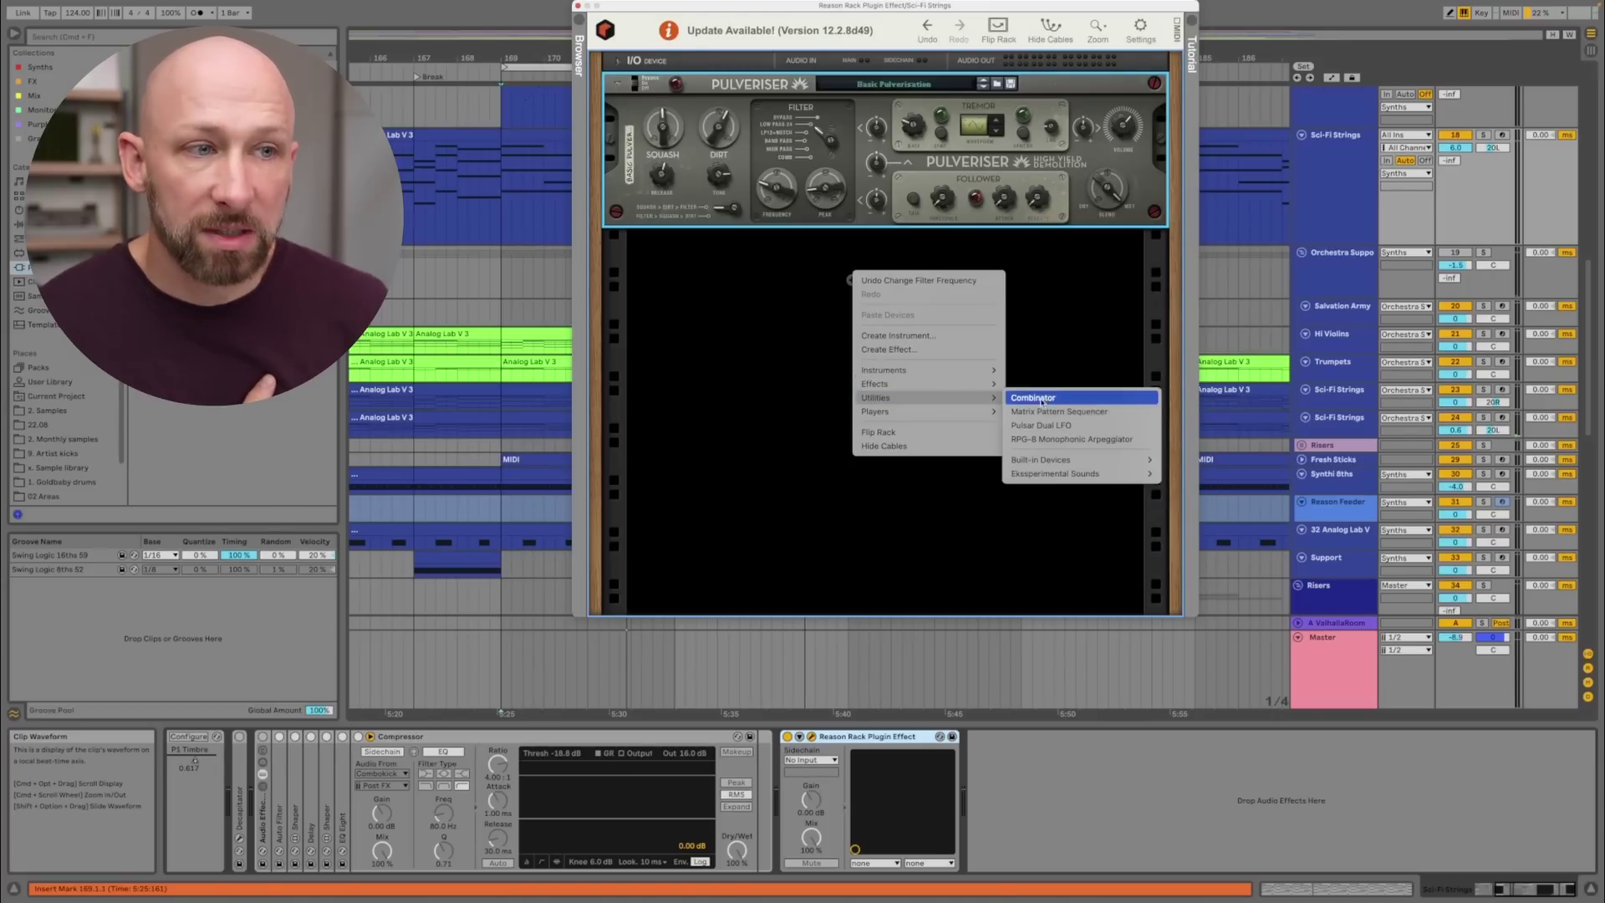
{"action": "left_click", "coordinate": [1058, 412]}
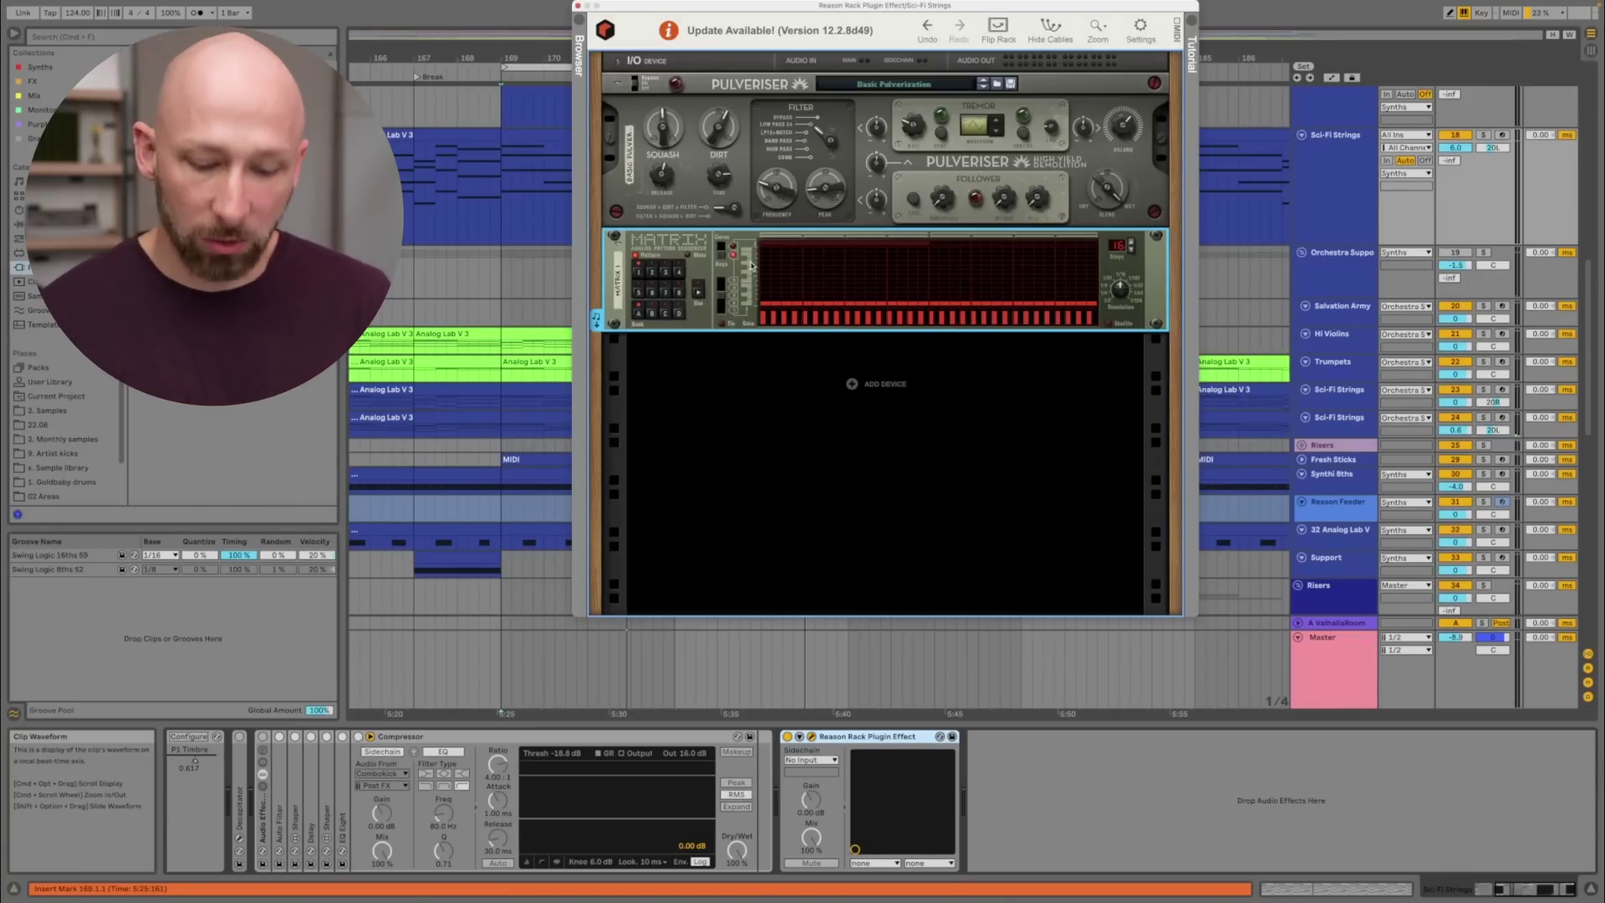
{"action": "key", "text": "super+plus"}
{"action": "key", "text": "Tab"}
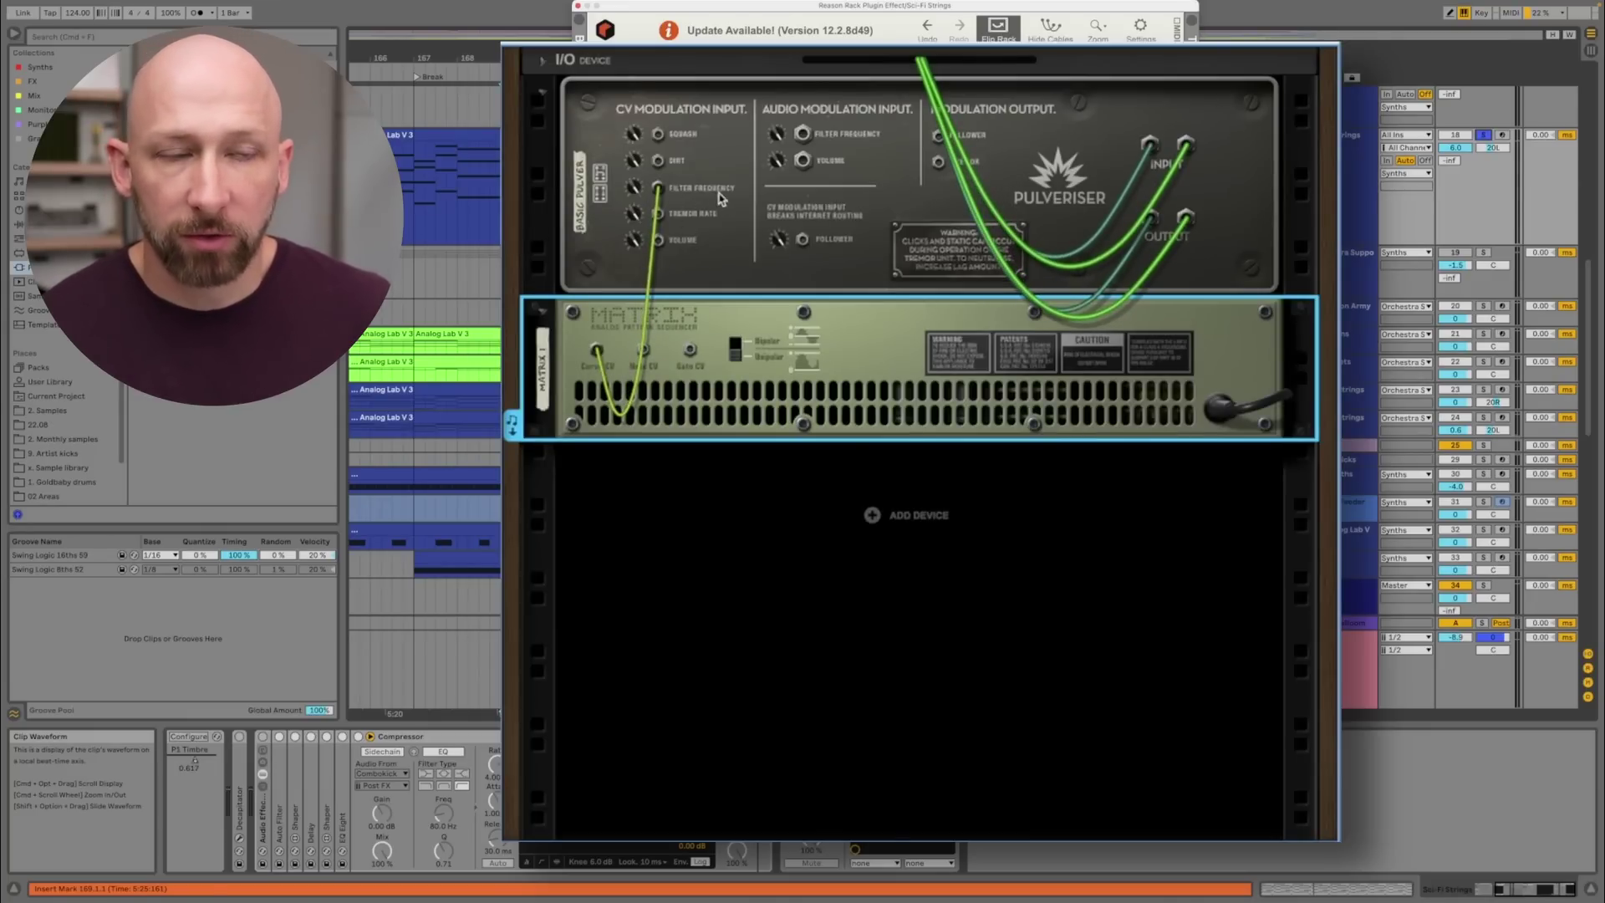
{"action": "key", "text": "Tab"}
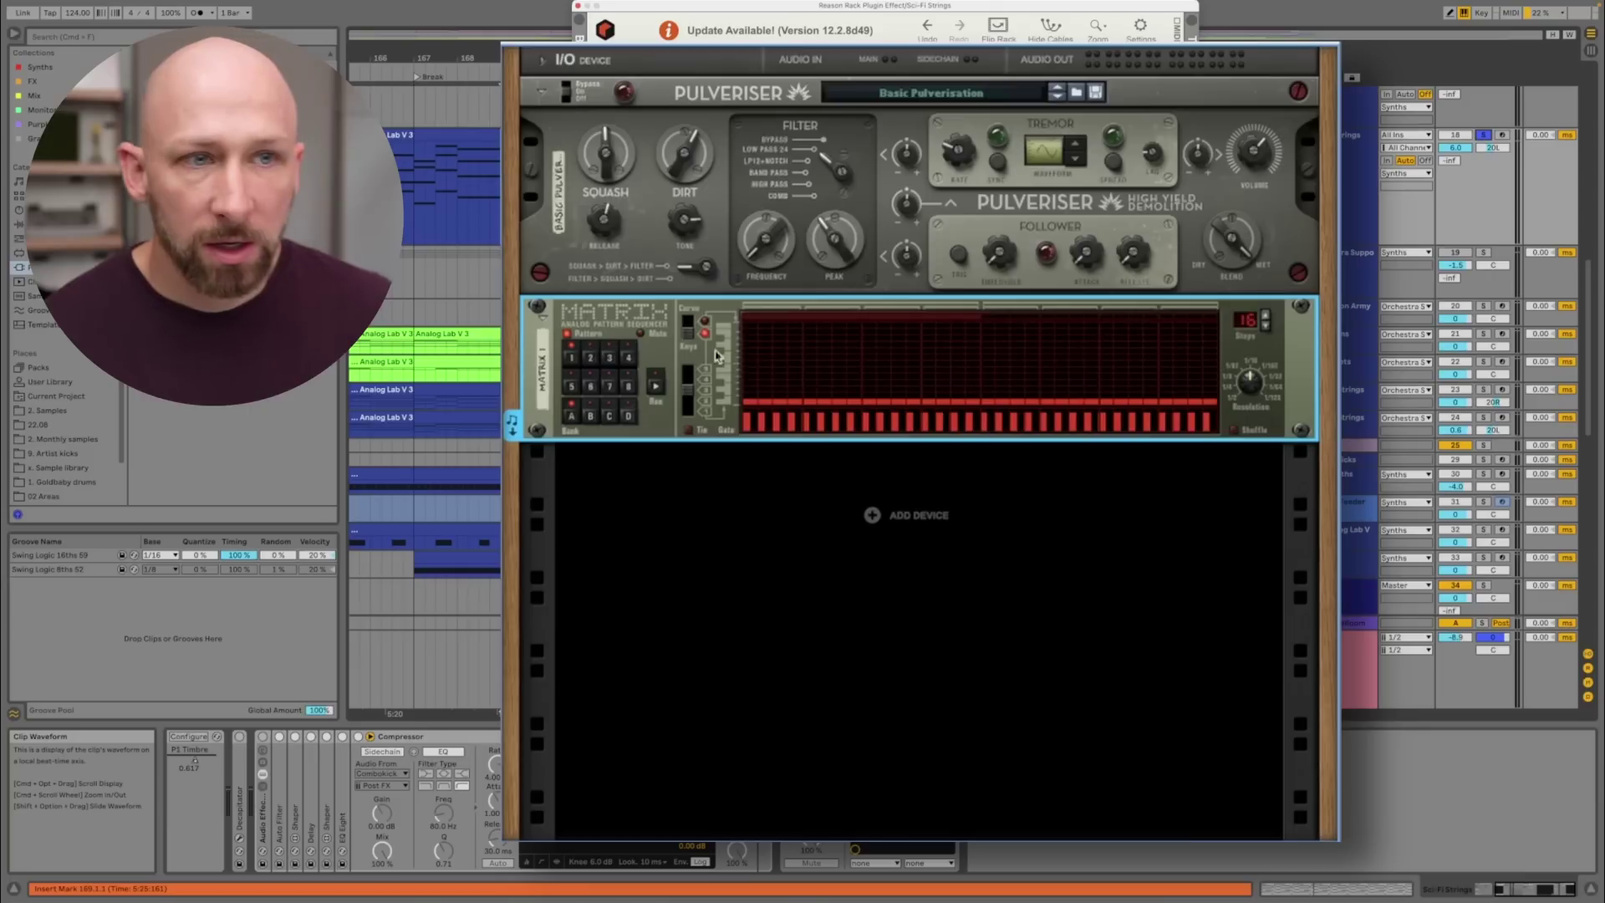
Switch the Matrix to Curve editing and draw full-height bars on steps 3, 6, 9, 12 and 15
{"action": "left_click", "coordinate": [696, 331]}
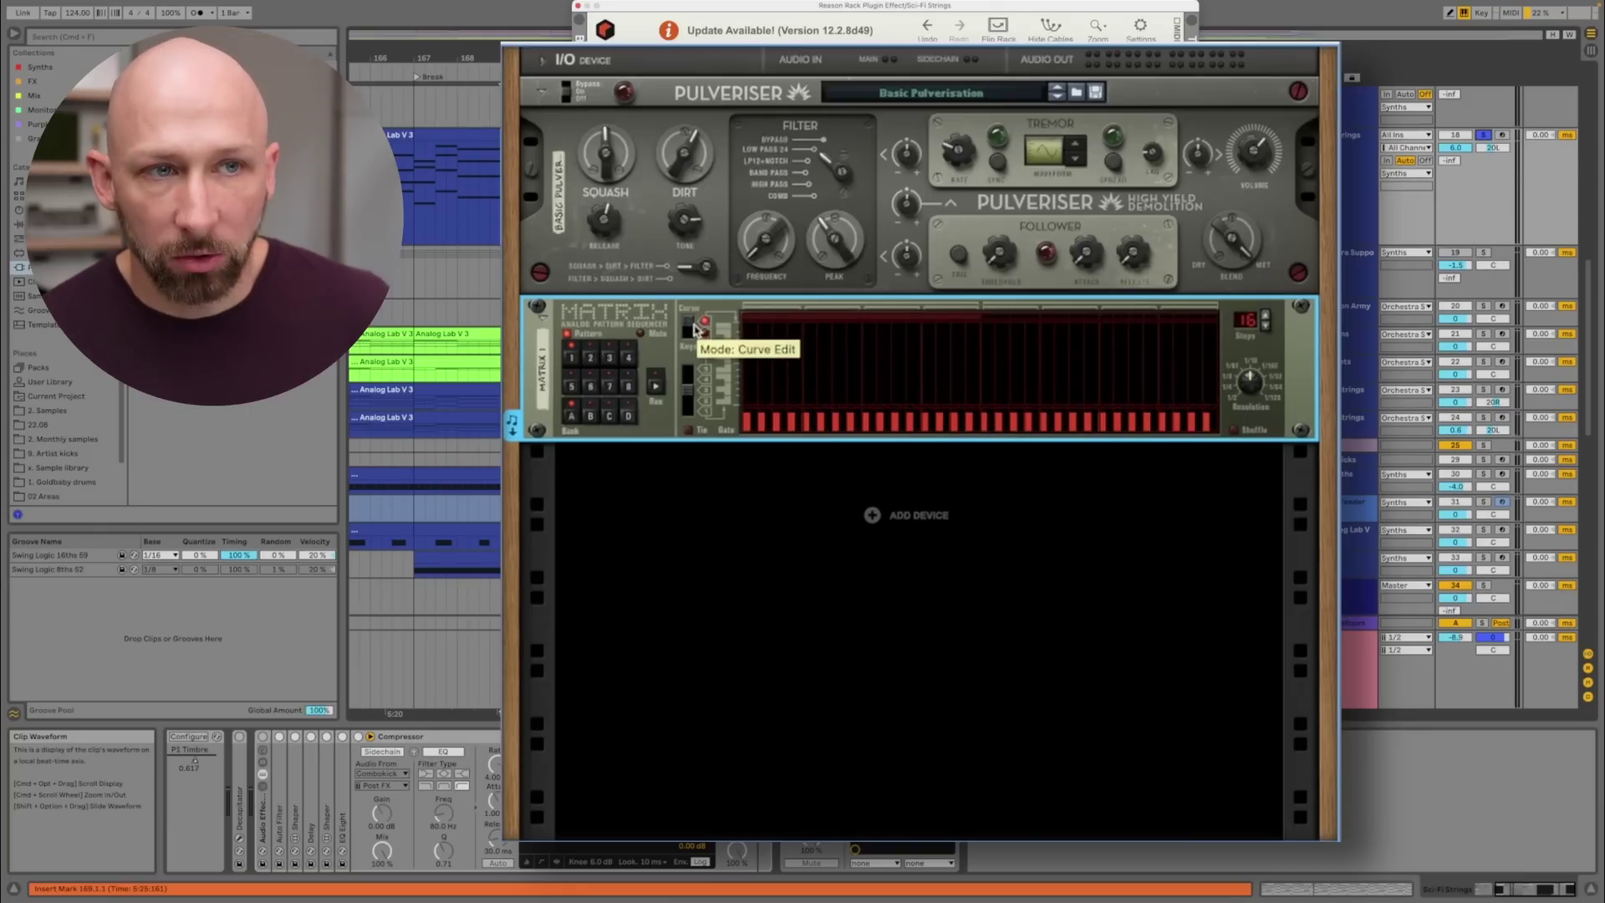
{"action": "mouse_move", "coordinate": [749, 362]}
{"action": "left_mouse_down"}
{"action": "mouse_move", "coordinate": [856, 341]}
{"action": "mouse_move", "coordinate": [961, 383]}
{"action": "mouse_move", "coordinate": [991, 352]}
{"action": "left_mouse_up"}
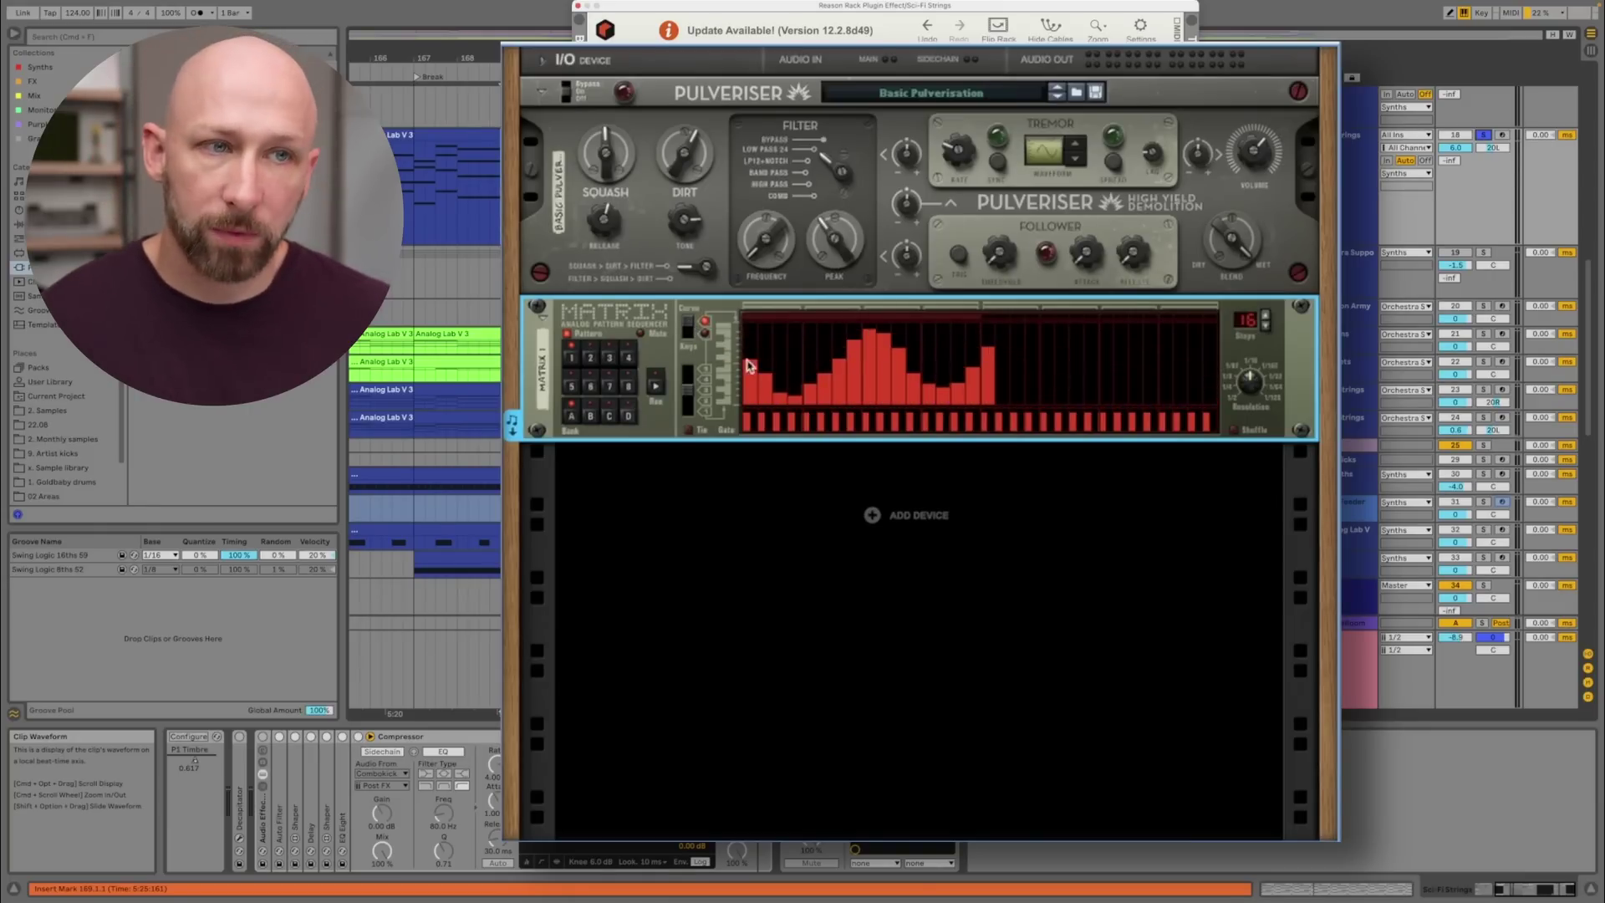
{"action": "mouse_move", "coordinate": [750, 367]}
{"action": "left_mouse_down"}
{"action": "mouse_move", "coordinate": [828, 441]}
{"action": "mouse_move", "coordinate": [990, 452]}
{"action": "left_mouse_up"}
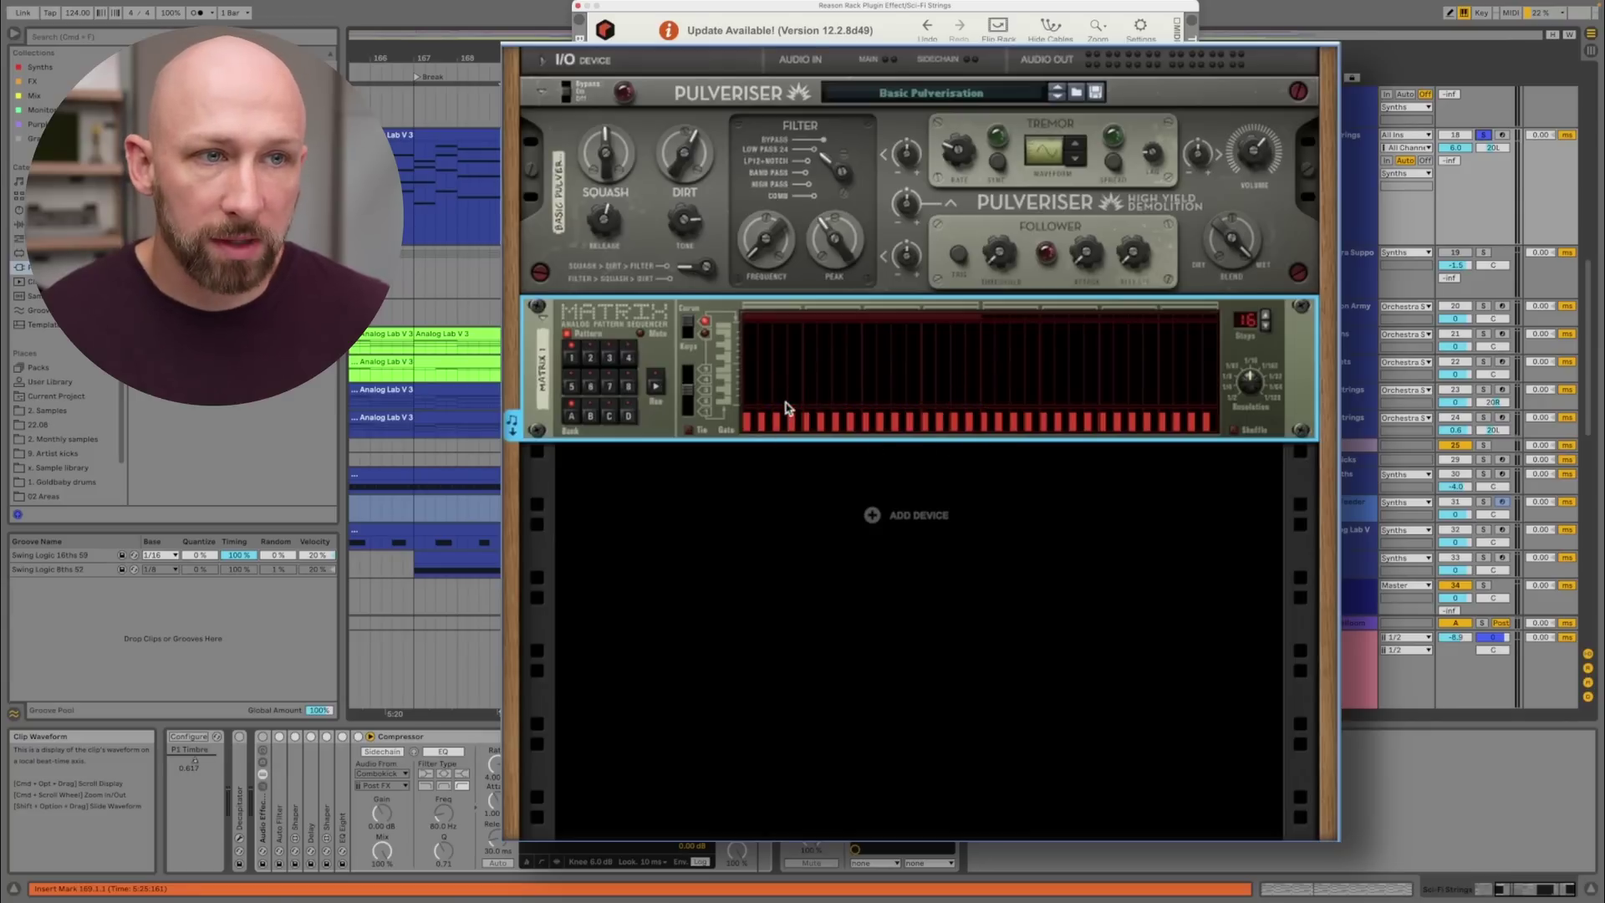
{"action": "mouse_move", "coordinate": [781, 387]}
{"action": "left_mouse_down"}
{"action": "mouse_move", "coordinate": [781, 315]}
{"action": "mouse_move", "coordinate": [916, 337]}
{"action": "left_mouse_up"}
{"action": "left_click", "coordinate": [960, 330]}
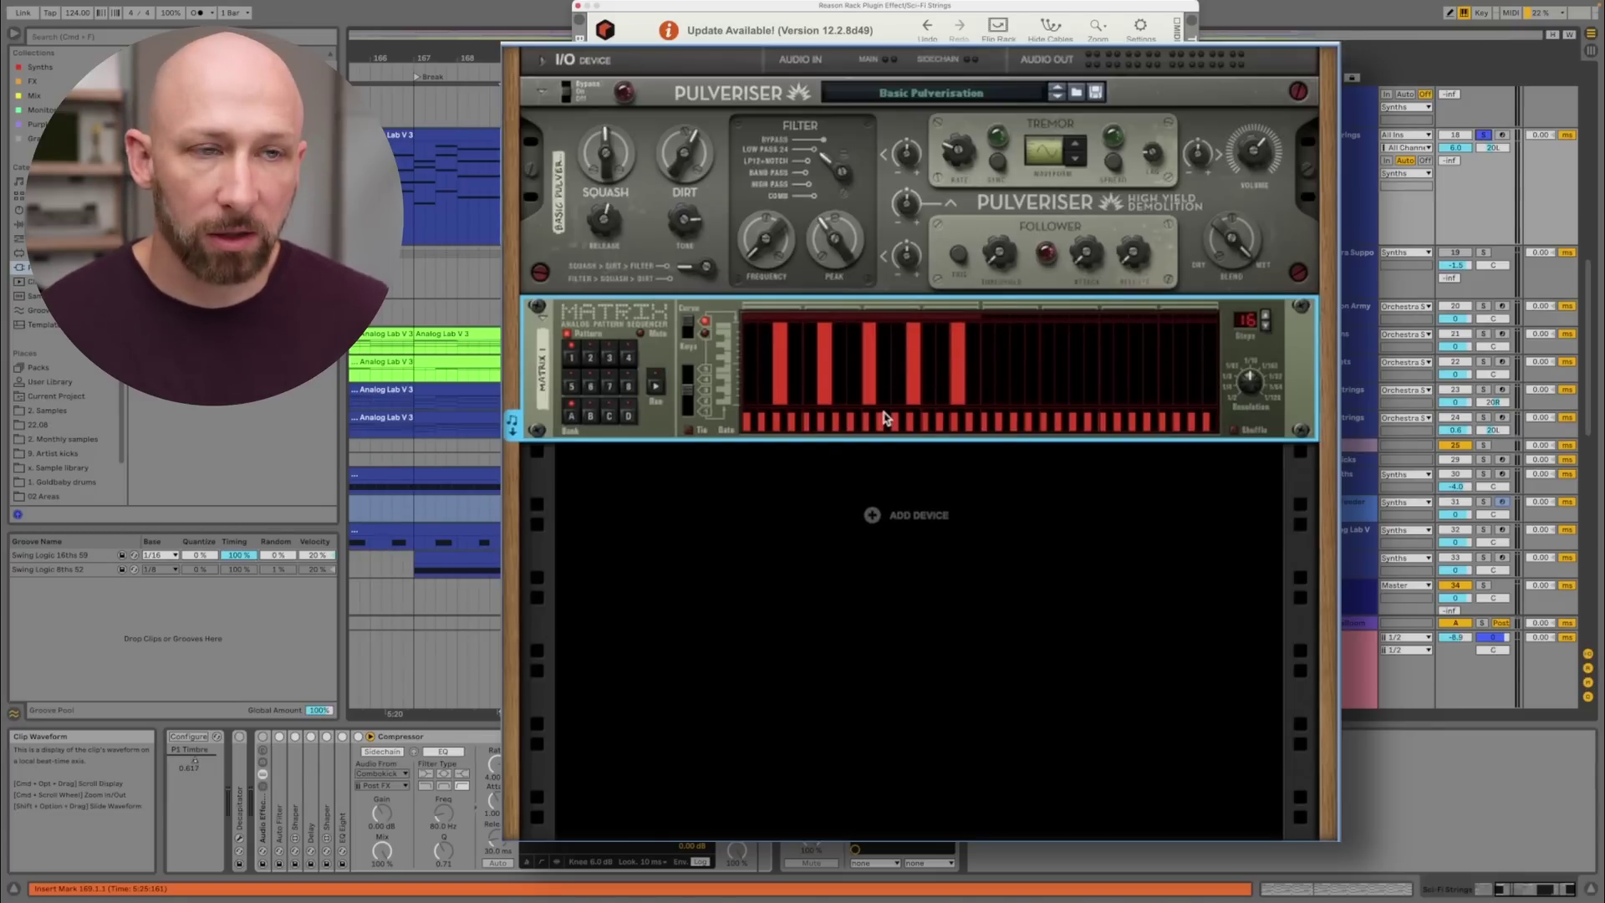
Play the sequenced strings while adjusting Pulveriser's filter frequency and Squash, and set its Tone to 100%
{"action": "key", "text": "space"}
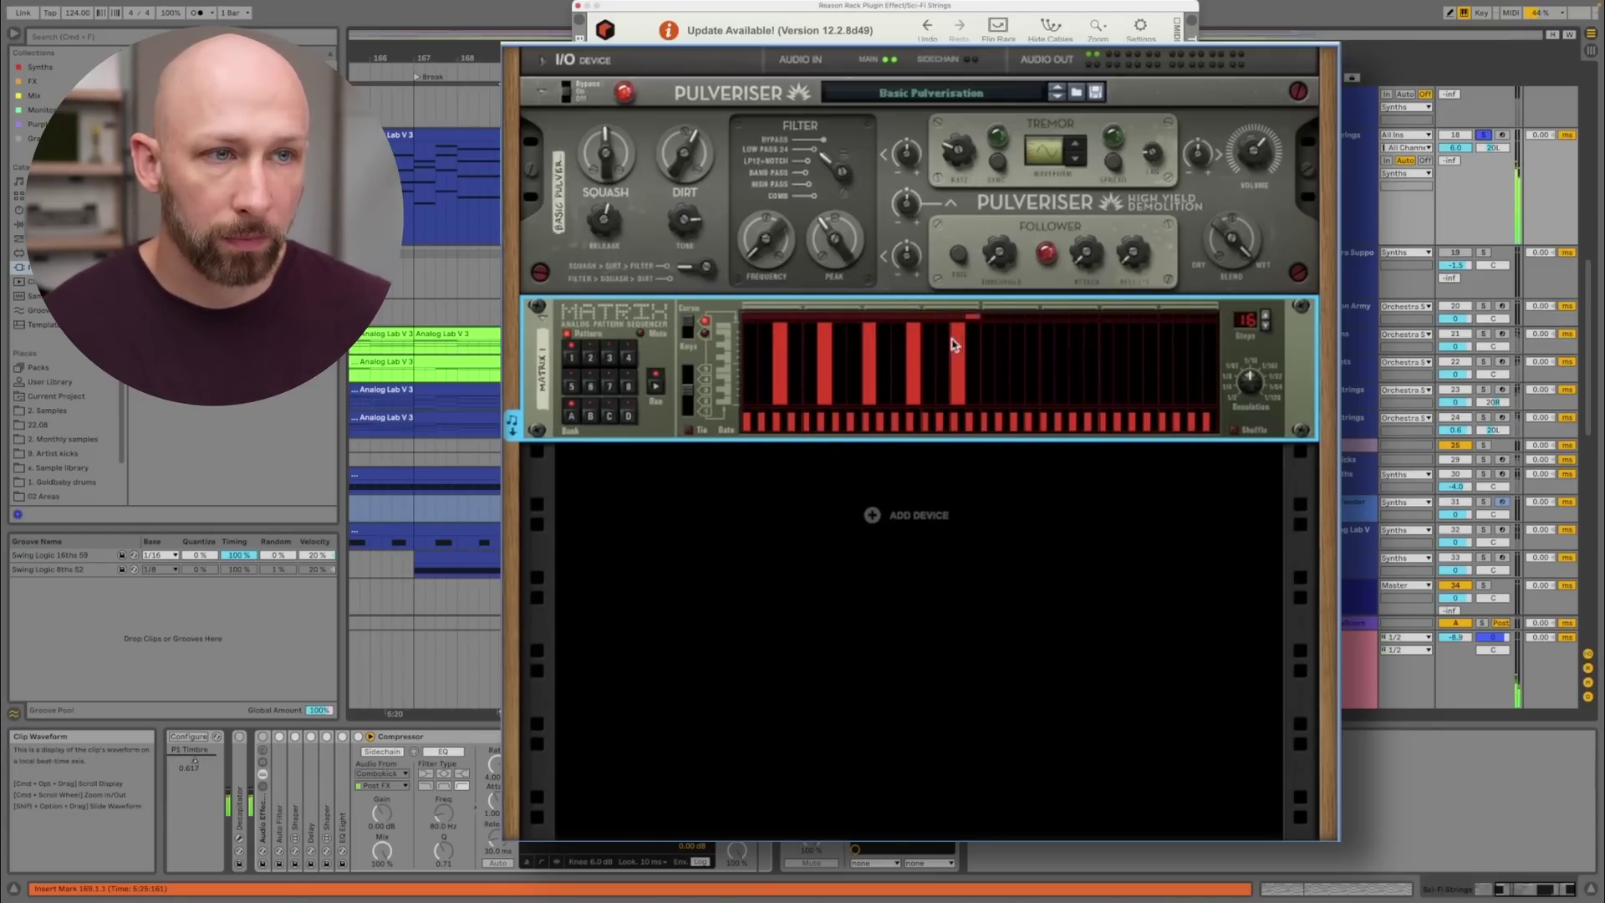
{"action": "left_click_drag", "start_coordinate": [775, 260], "coordinate": [775, 260]}
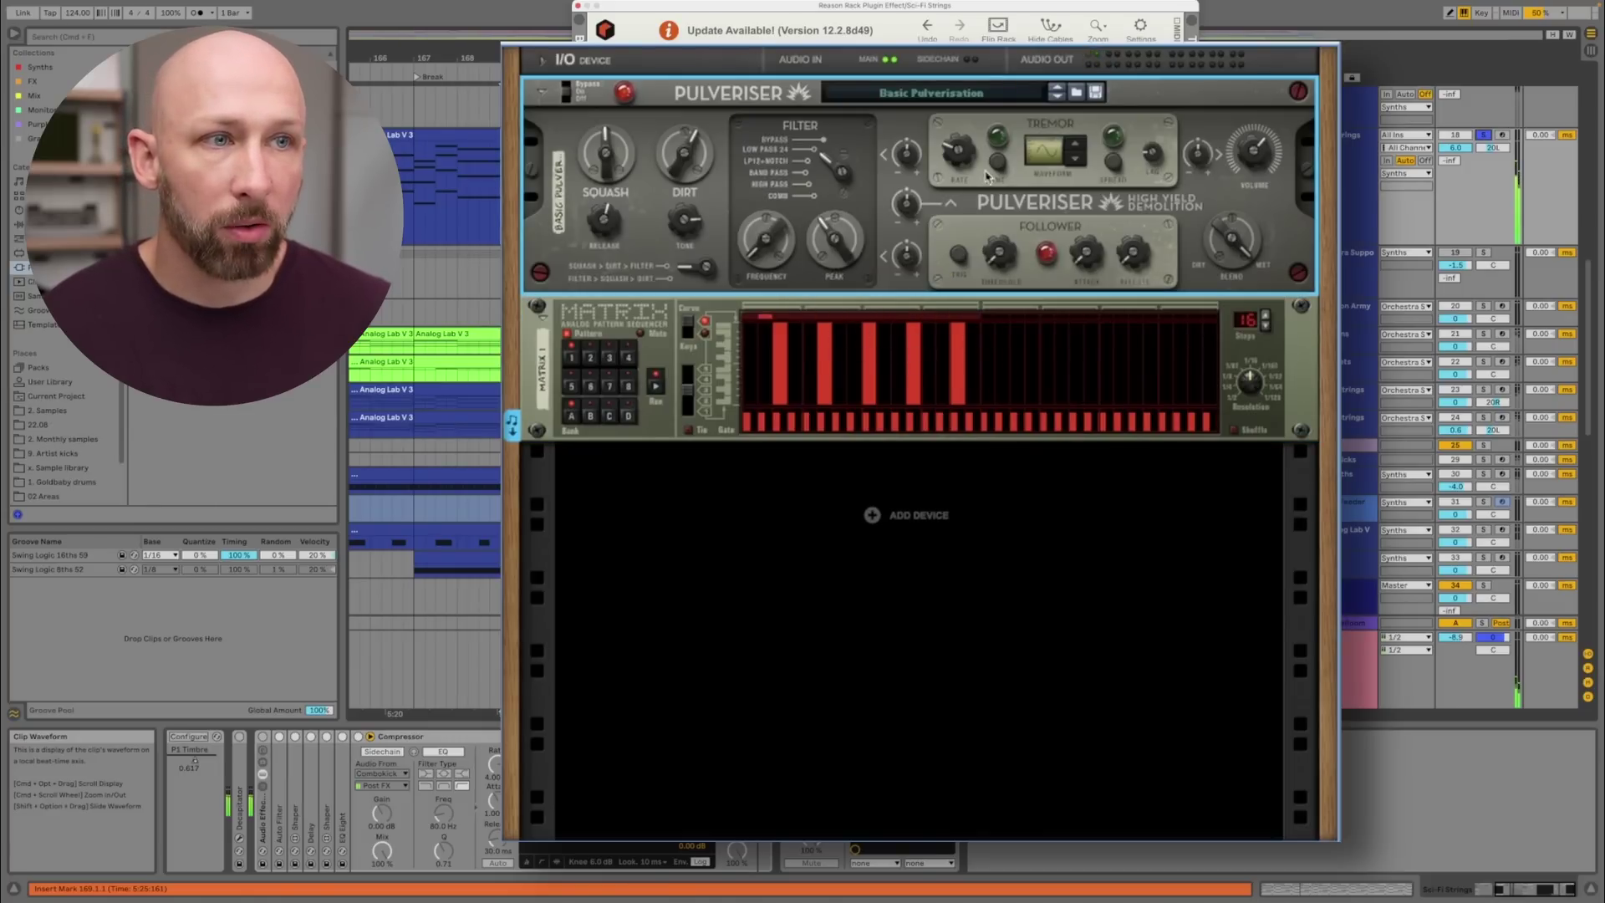
{"action": "left_click_drag", "start_coordinate": [615, 163], "coordinate": [619, 191]}
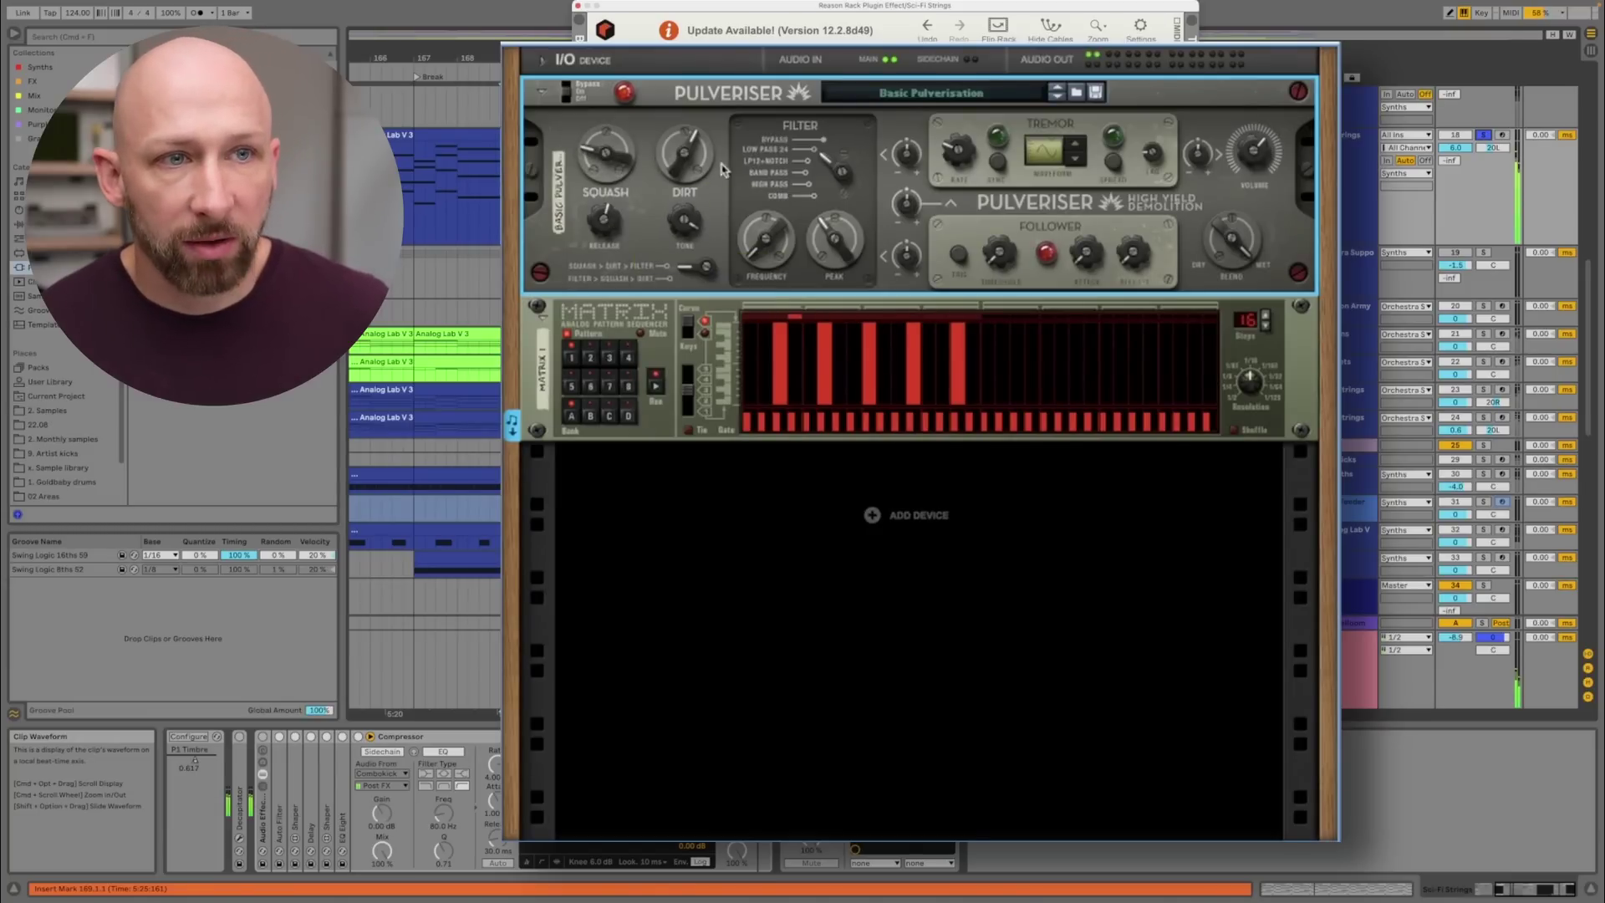
{"action": "left_click_drag", "start_coordinate": [691, 239], "coordinate": [695, 213]}
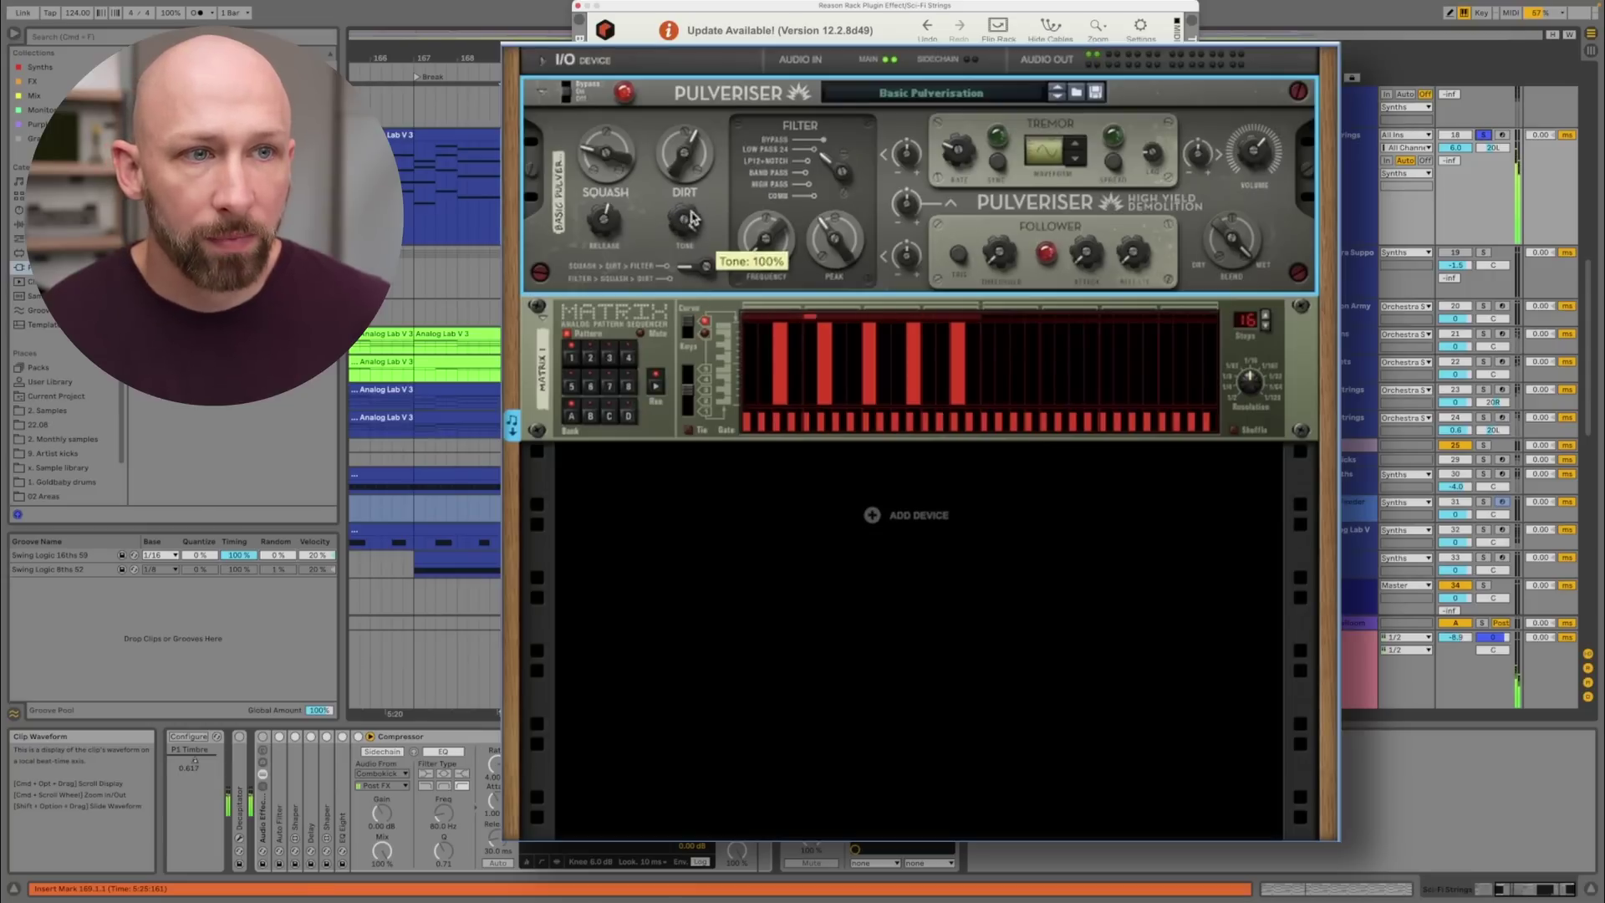
Clear the gates on steps 2, 4, 6 and 8 of the Matrix pattern
{"action": "left_click", "coordinate": [762, 420]}
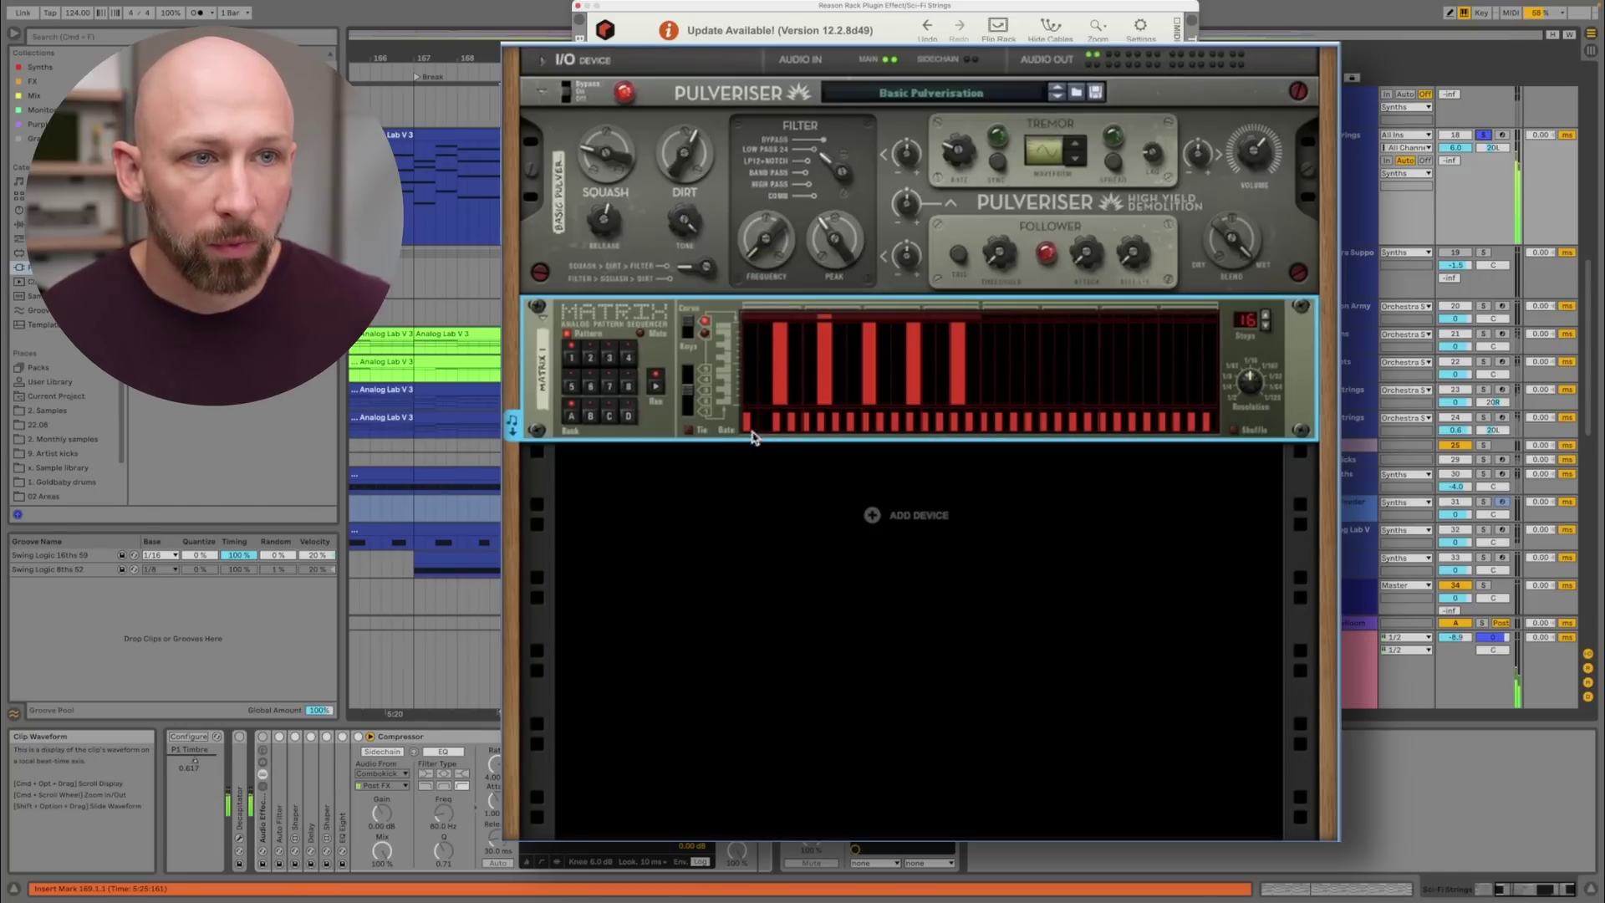
{"action": "left_click", "coordinate": [792, 424]}
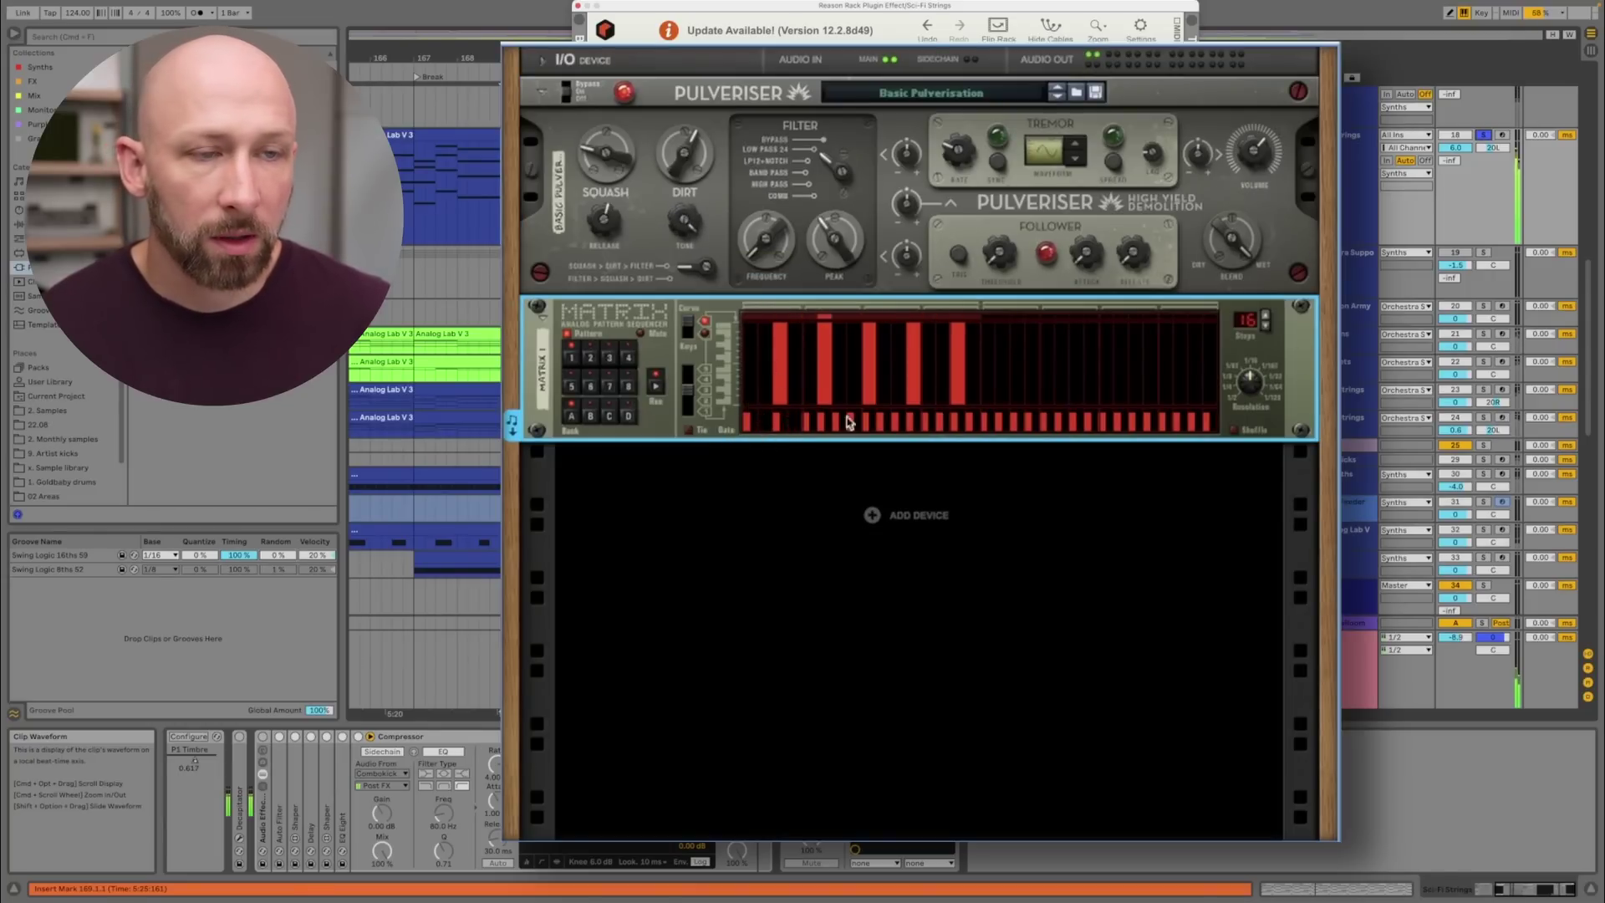
{"action": "left_click", "coordinate": [821, 425]}
{"action": "left_click", "coordinate": [850, 424]}
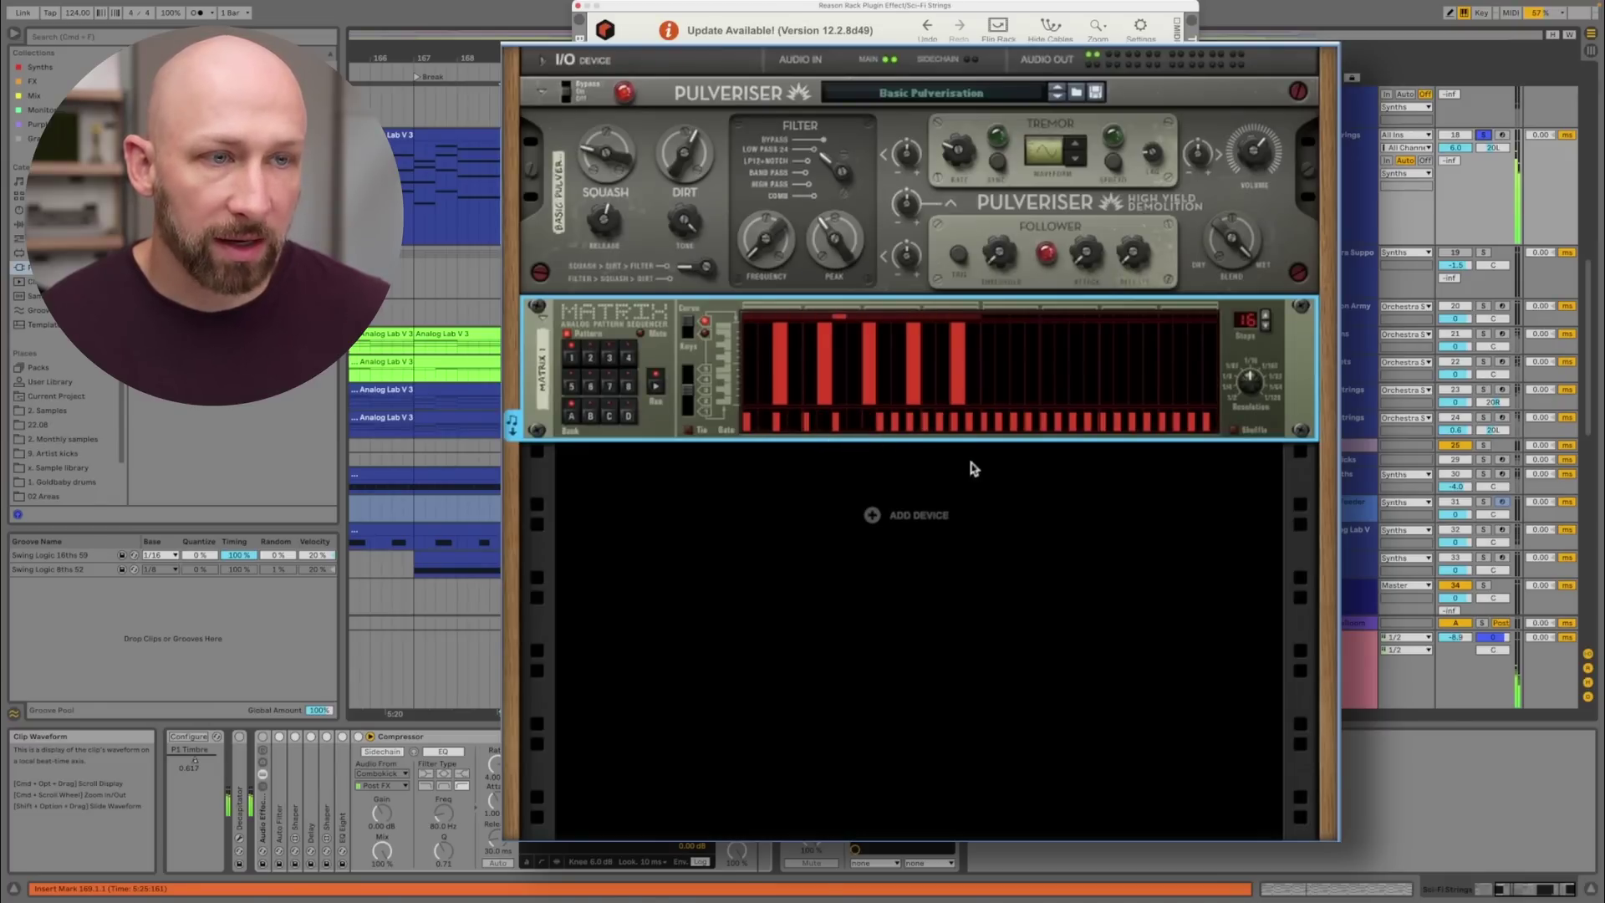
Connect the Matrix's Gate CV output to Pulveriser's Dirt CV input, check the cabling, and return to the rack's front
{"action": "key", "text": "Tab"}
{"action": "left_click_drag", "start_coordinate": [689, 349], "coordinate": [658, 162]}
{"action": "key", "text": "Tab"}
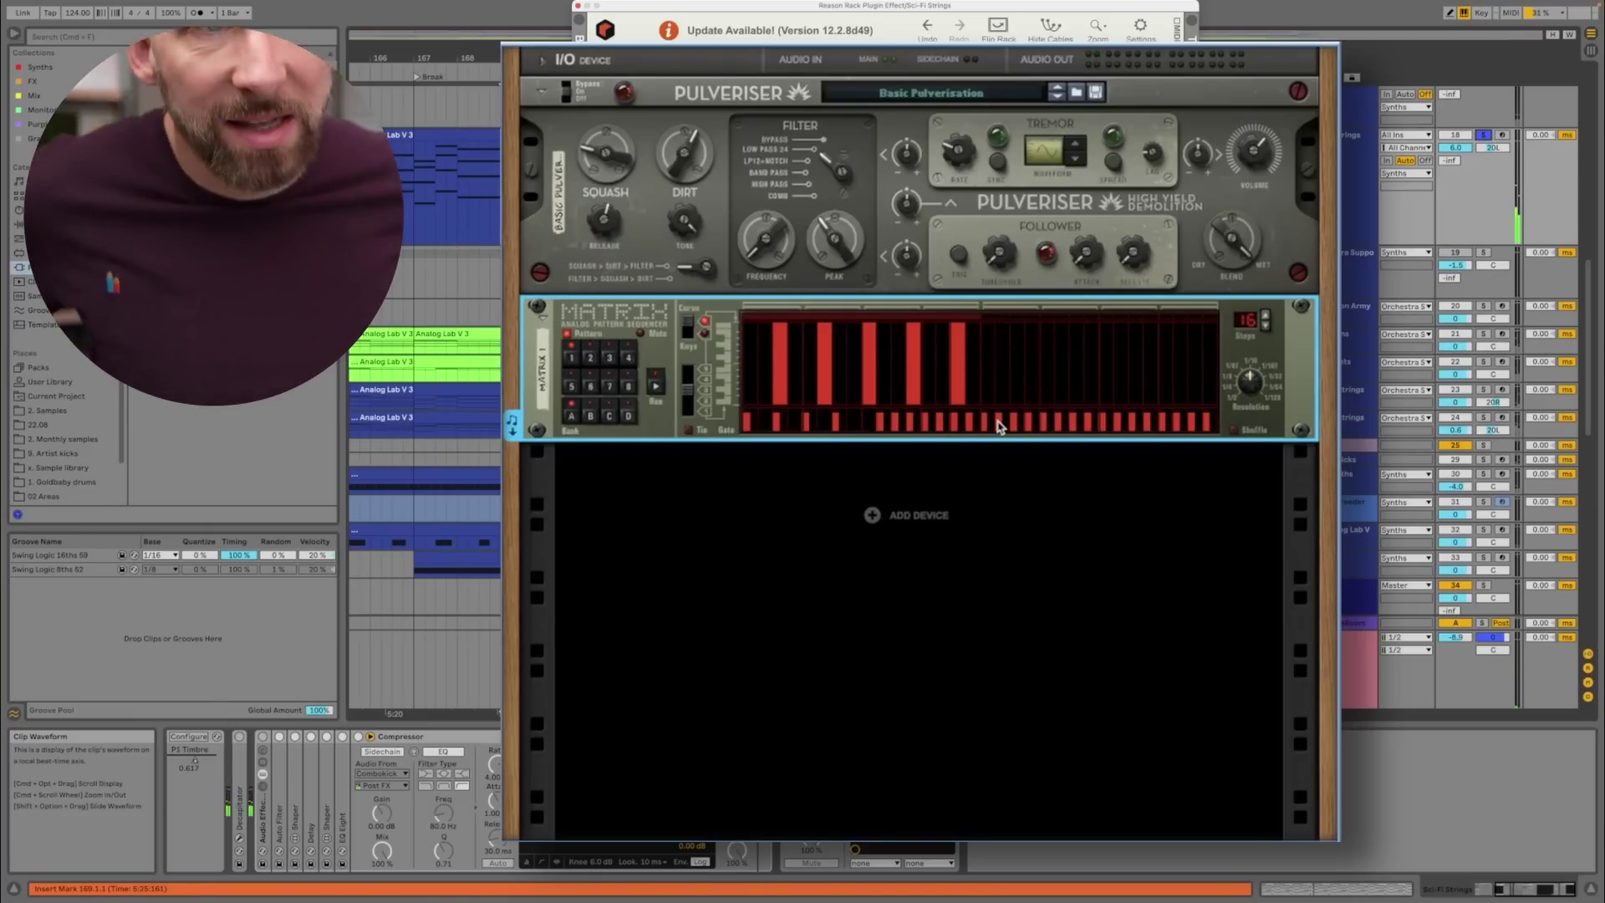
{"action": "key", "text": "Tab"}
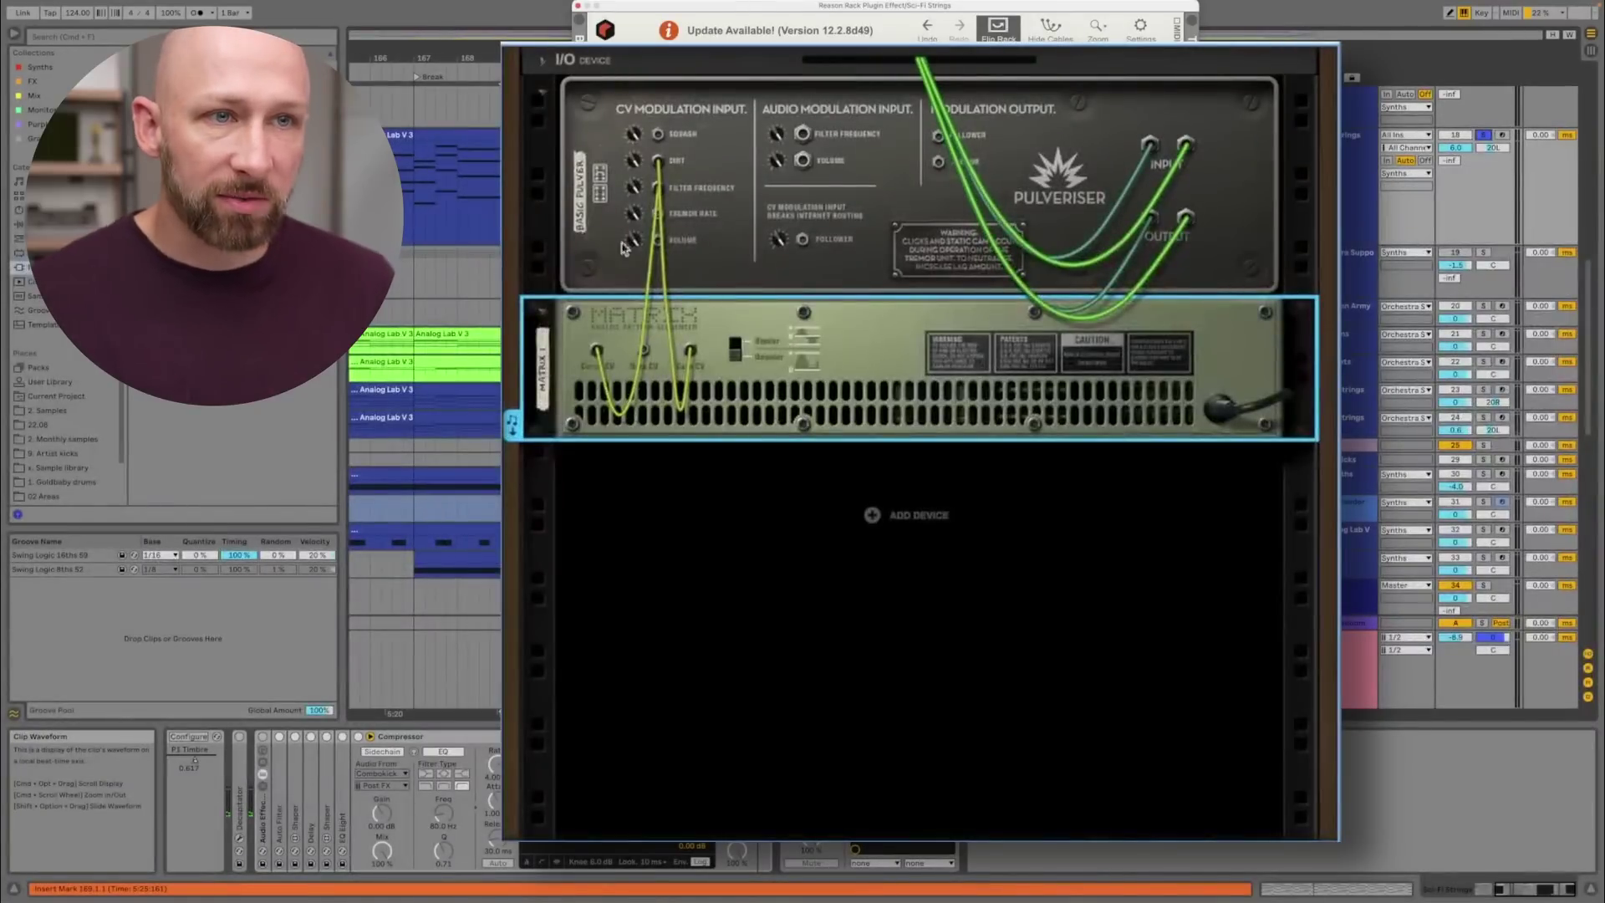
{"action": "key", "text": "Tab"}
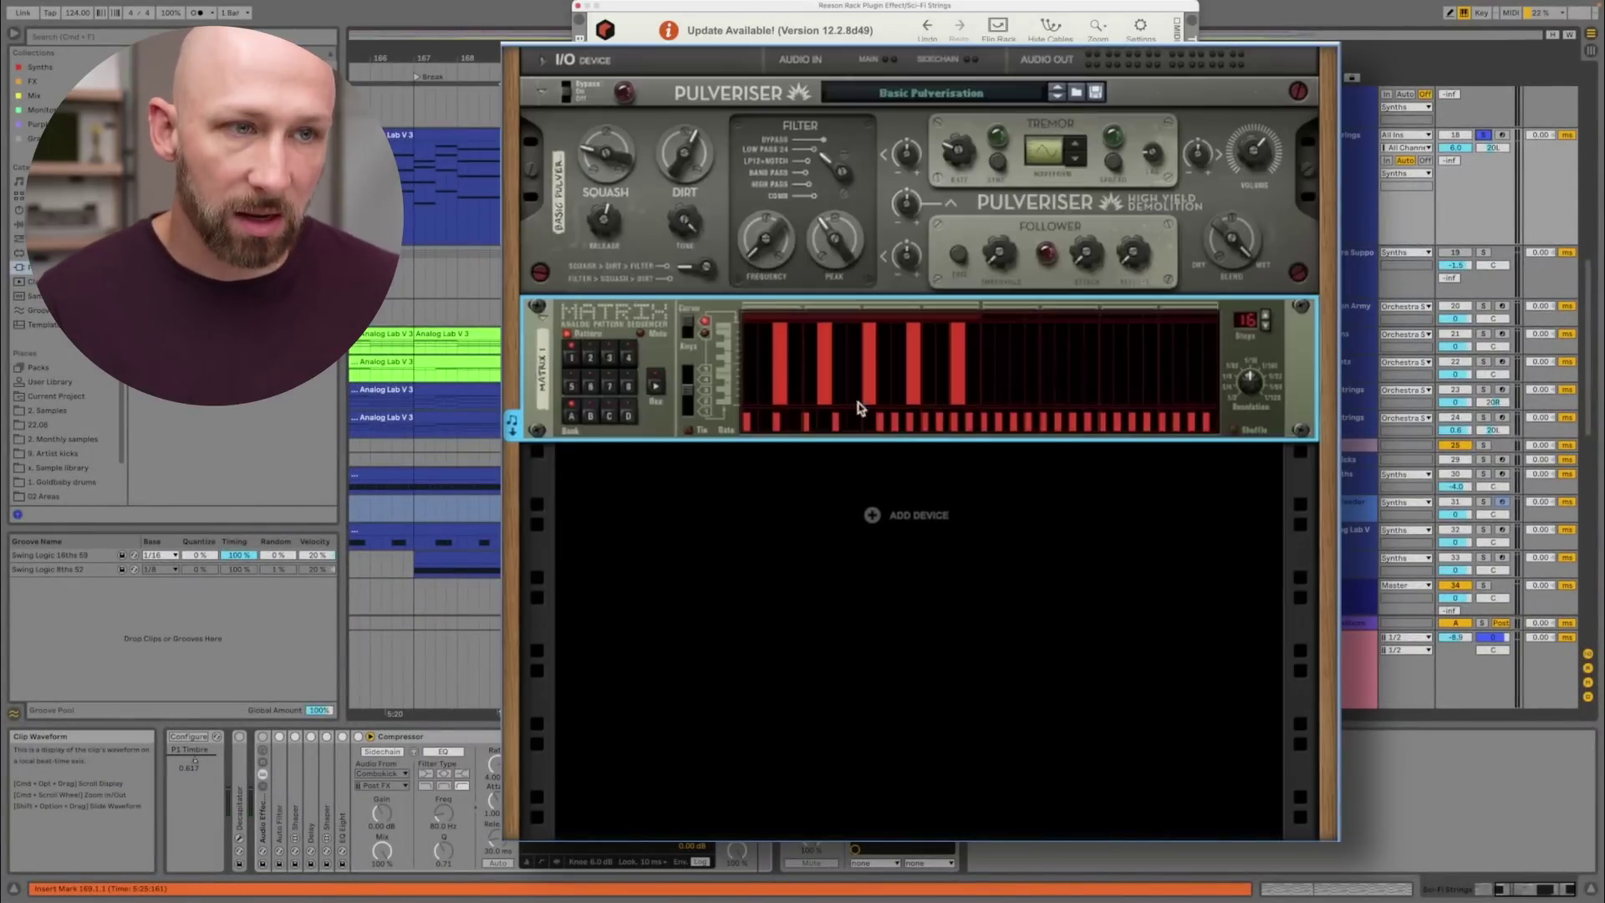